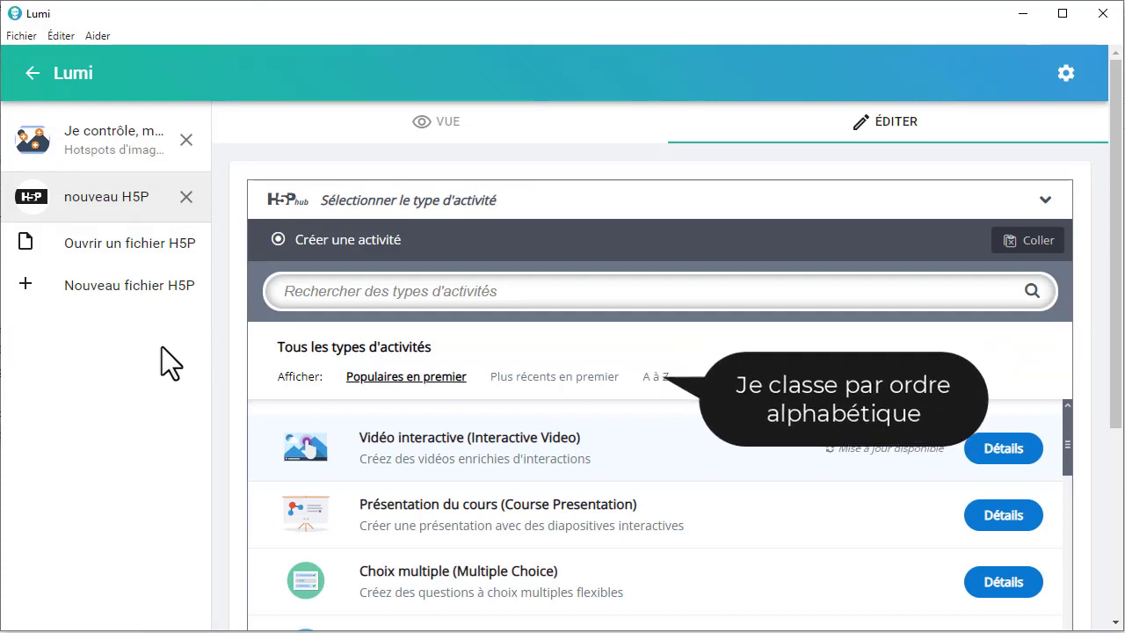
Step: Sort the activity types from A to Z and browse the list
{"action": "left_click", "coordinate": [653, 383]}
{"action": "scroll", "coordinate": [451, 431], "scroll_direction": "down", "scroll_amount": 2}
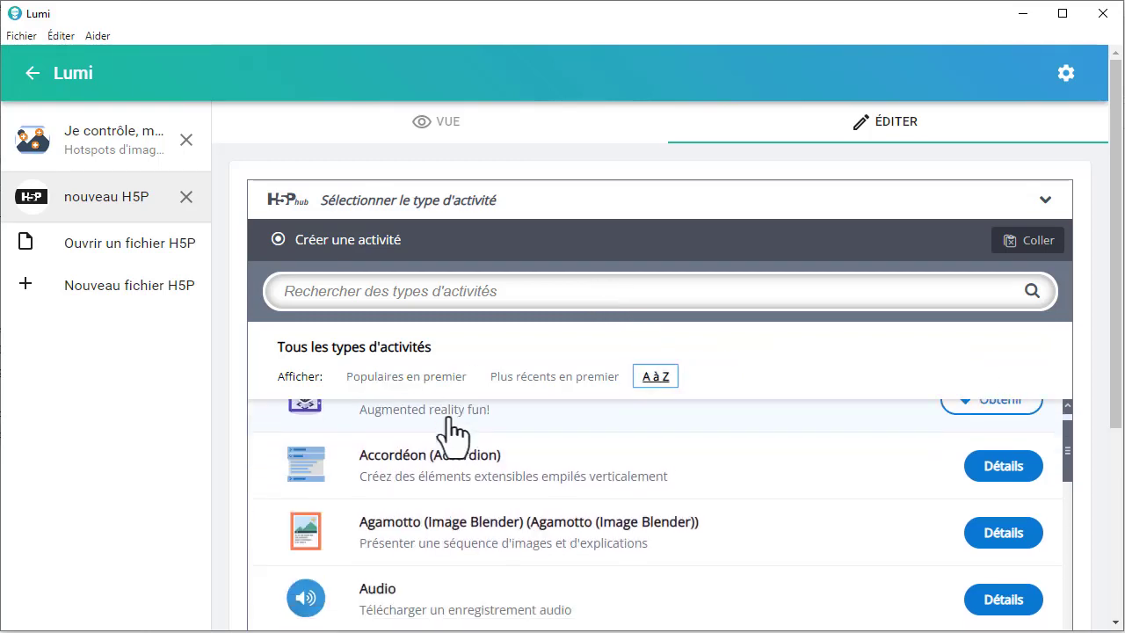
{"action": "scroll", "coordinate": [451, 494], "scroll_direction": "down", "scroll_amount": 9}
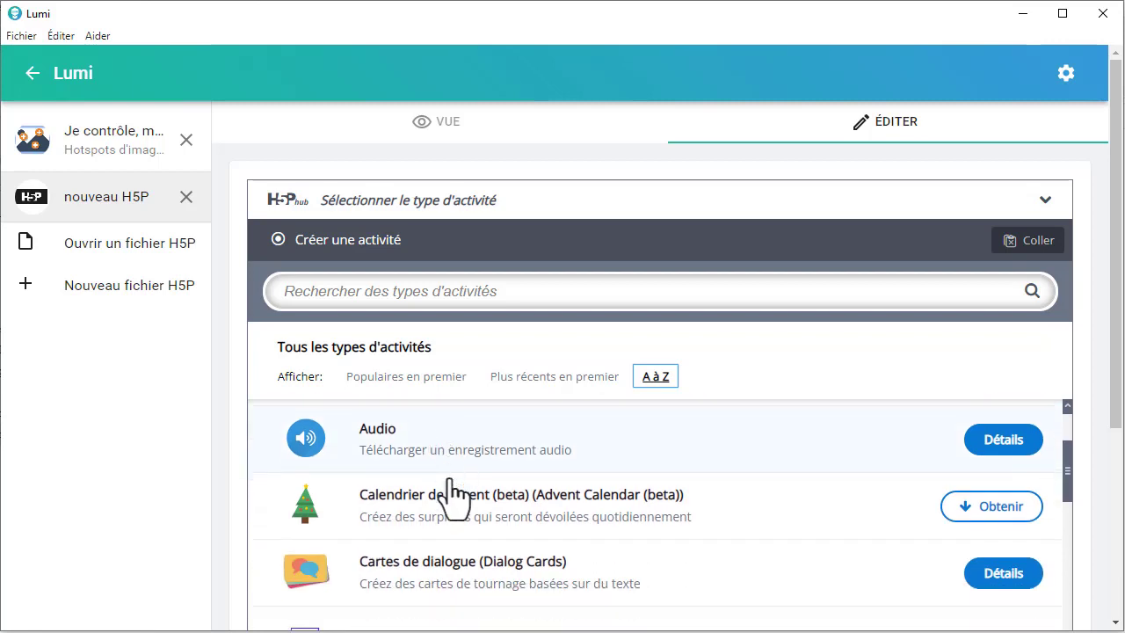
{"action": "scroll", "coordinate": [451, 495], "scroll_direction": "down", "scroll_amount": 2}
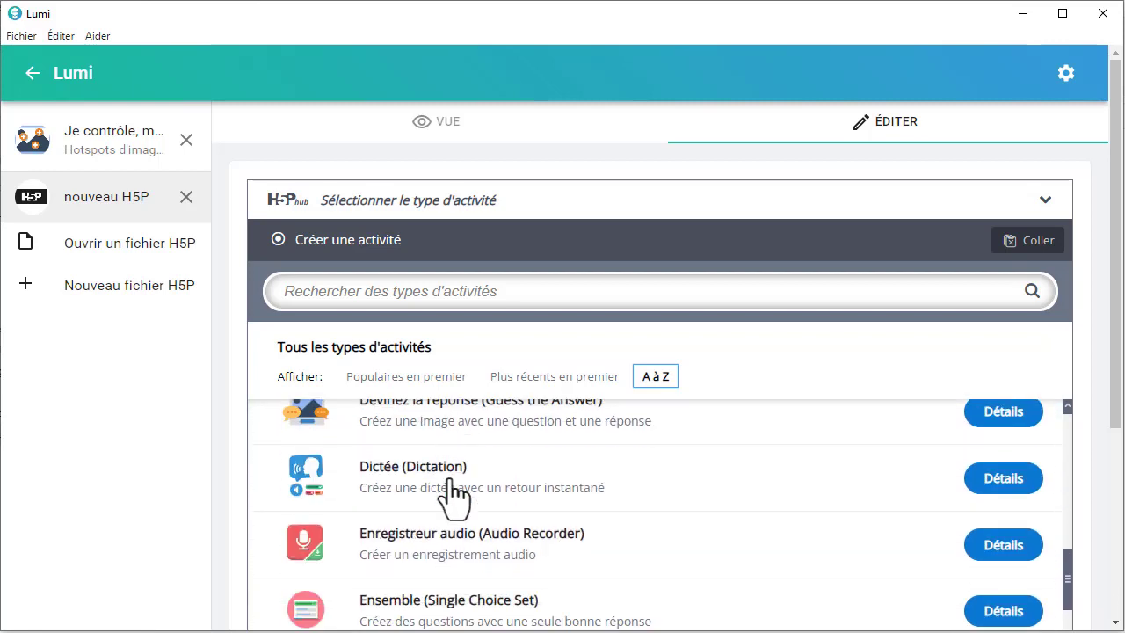
Step: Search the activity types for "hotsp", open a blank Image Hotspots form and look through its fields
{"action": "left_click", "coordinate": [353, 292]}
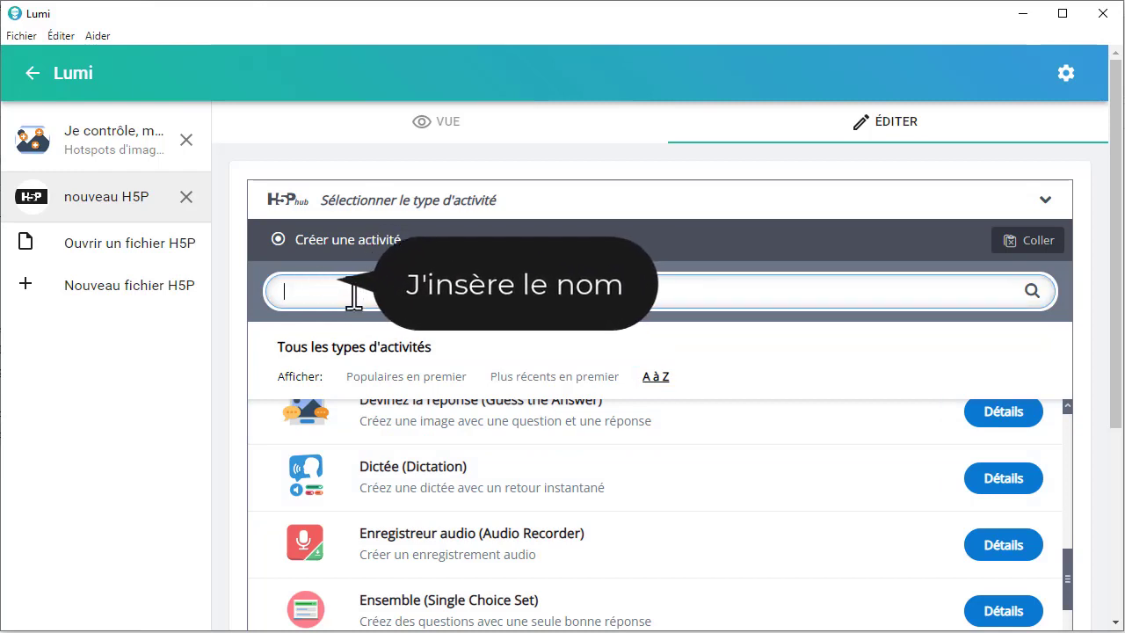
{"action": "type", "text": "hot"}
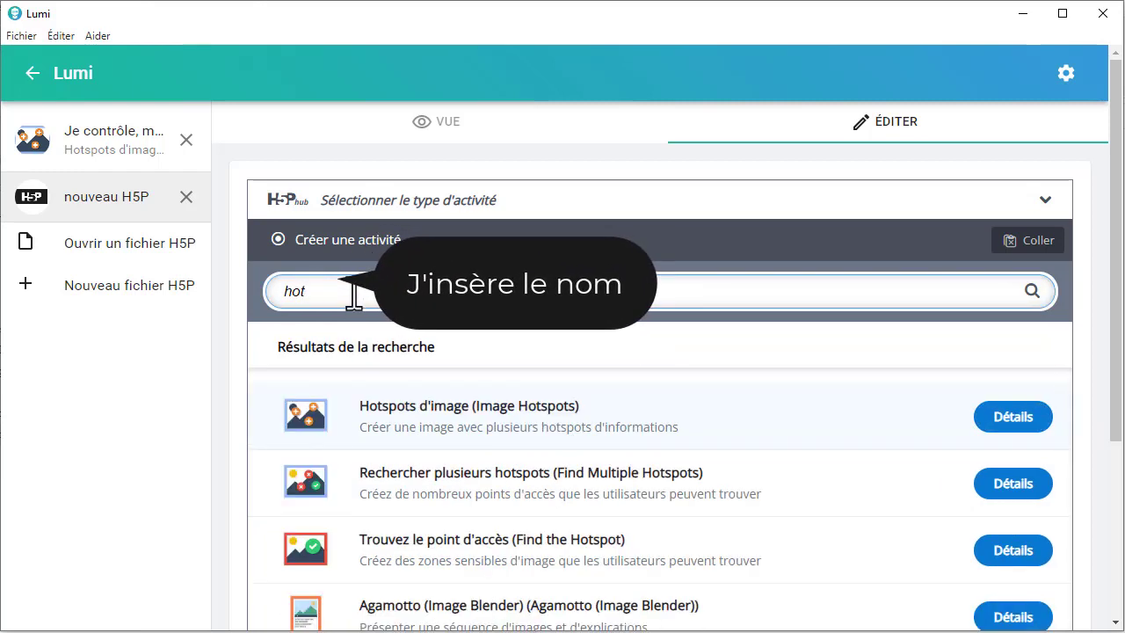
{"action": "type", "text": "sp"}
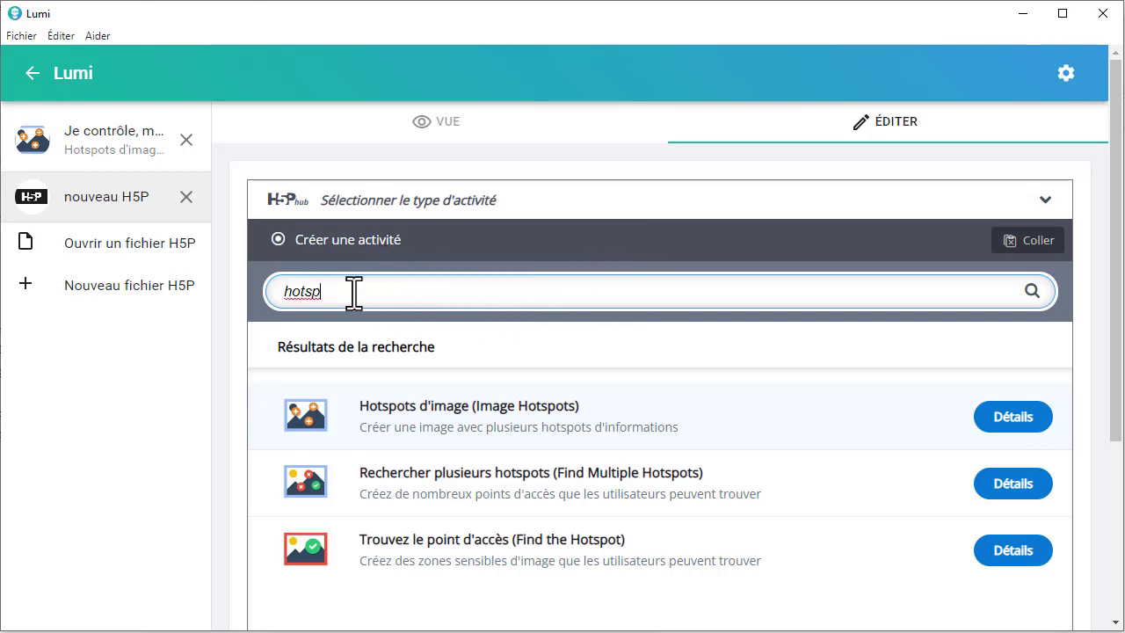
{"action": "left_click", "coordinate": [367, 422]}
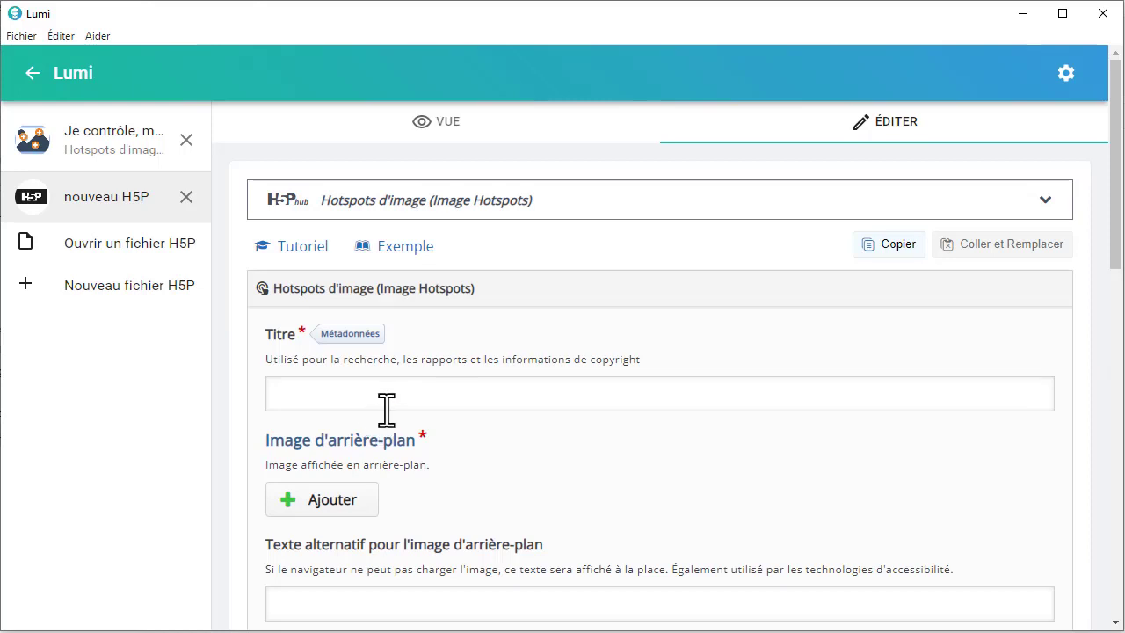
{"action": "scroll", "coordinate": [386, 409], "scroll_direction": "down", "scroll_amount": 3}
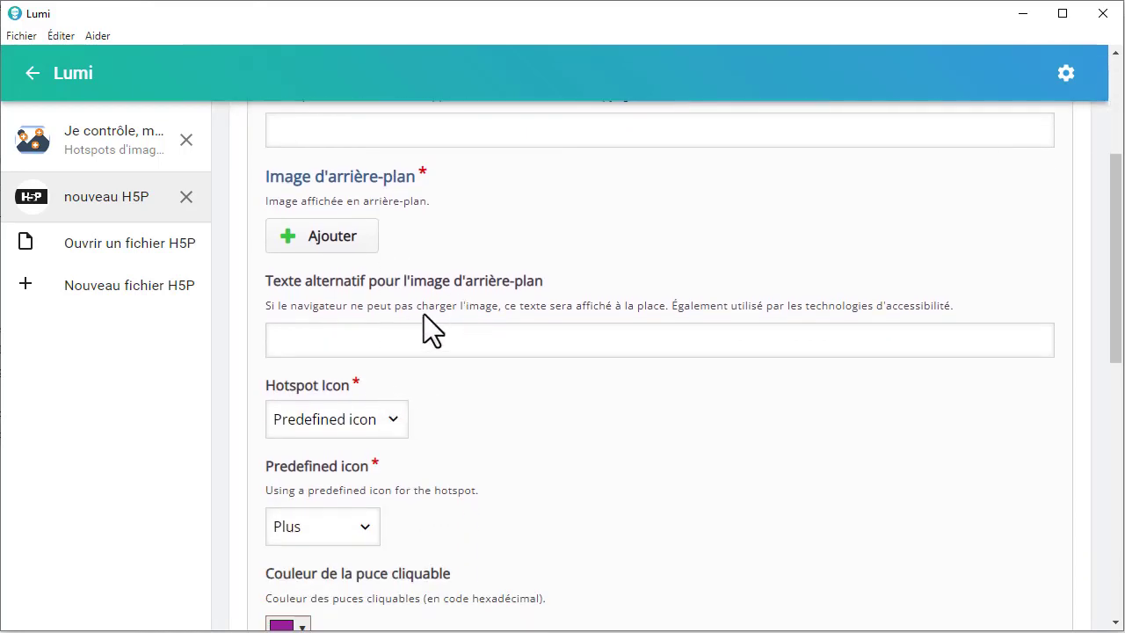
{"action": "scroll", "coordinate": [397, 343], "scroll_direction": "down", "scroll_amount": 1}
{"action": "scroll", "coordinate": [397, 343], "scroll_direction": "down", "scroll_amount": 1}
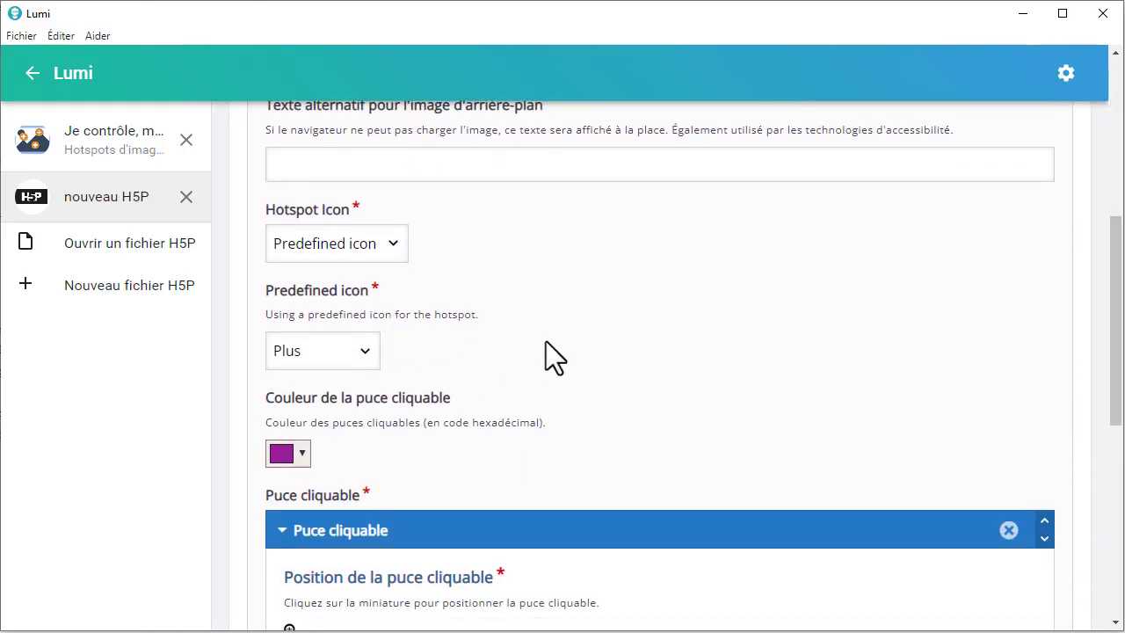
{"action": "scroll", "coordinate": [546, 341], "scroll_direction": "down", "scroll_amount": 2}
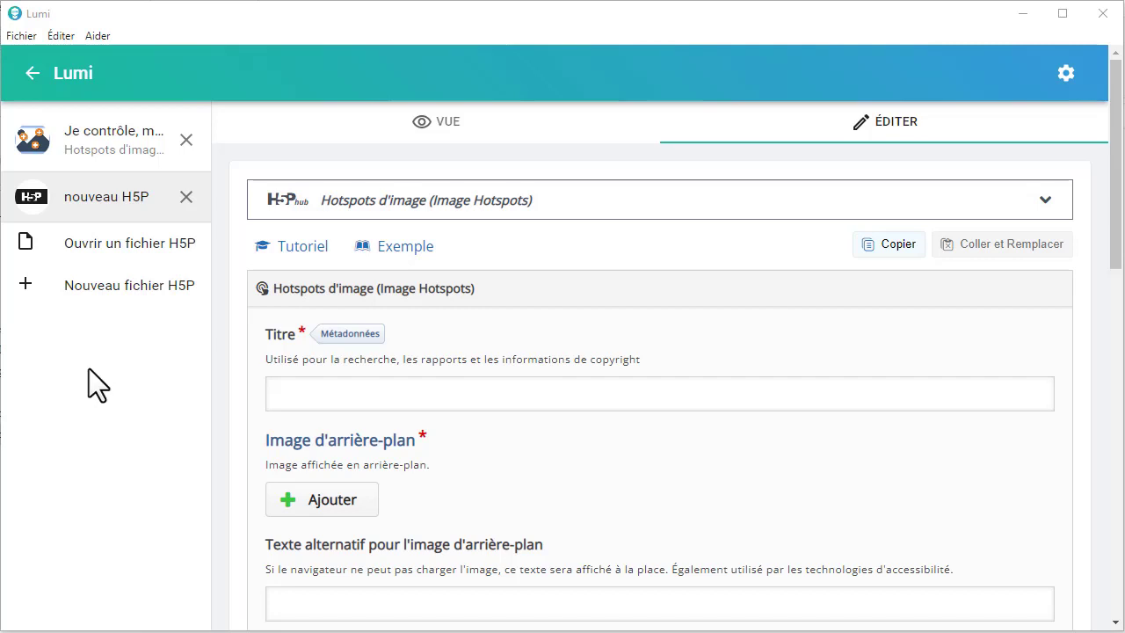
Step: Close the new H5P file and open the existing glycémie hotspot activity for editing
{"action": "left_click", "coordinate": [187, 197]}
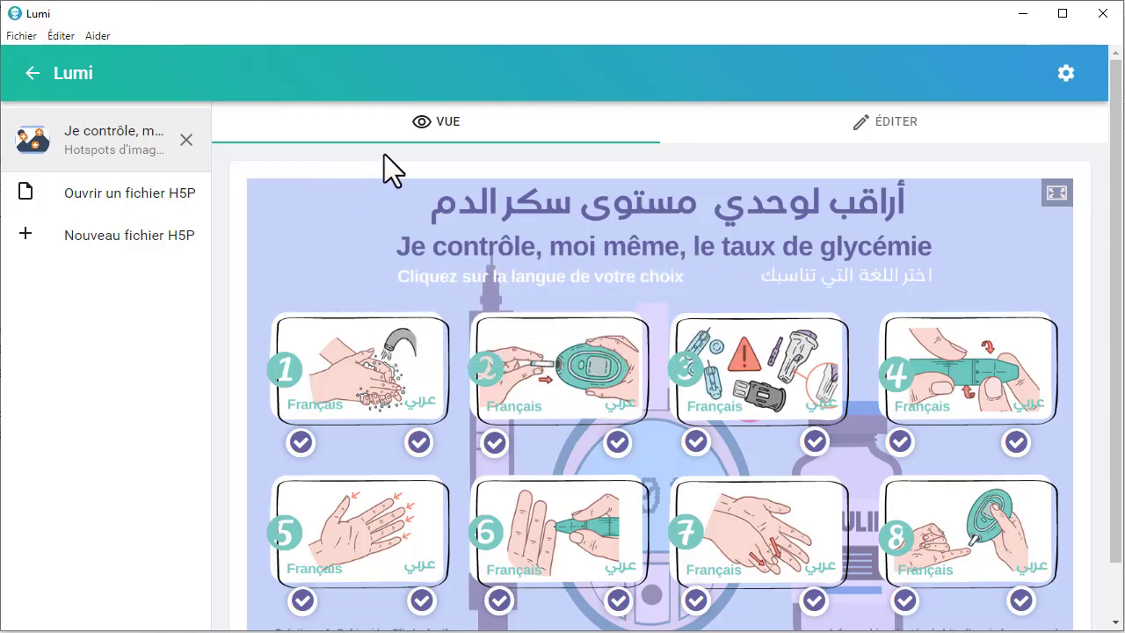
{"action": "left_click", "coordinate": [866, 134]}
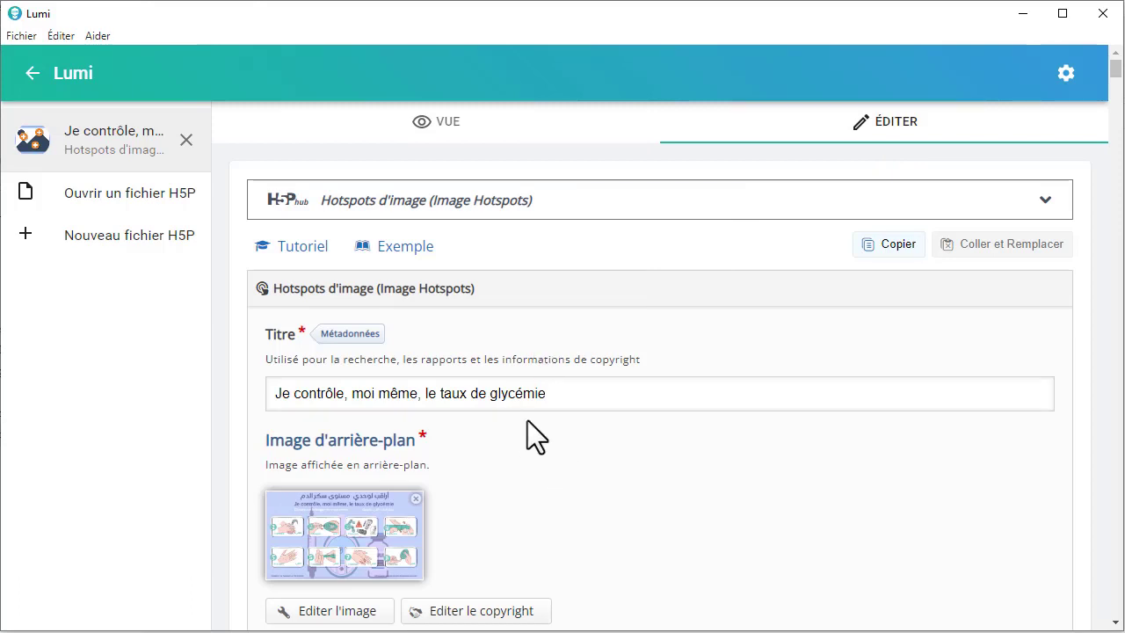
{"action": "left_click_drag", "start_coordinate": [582, 396], "coordinate": [269, 395]}
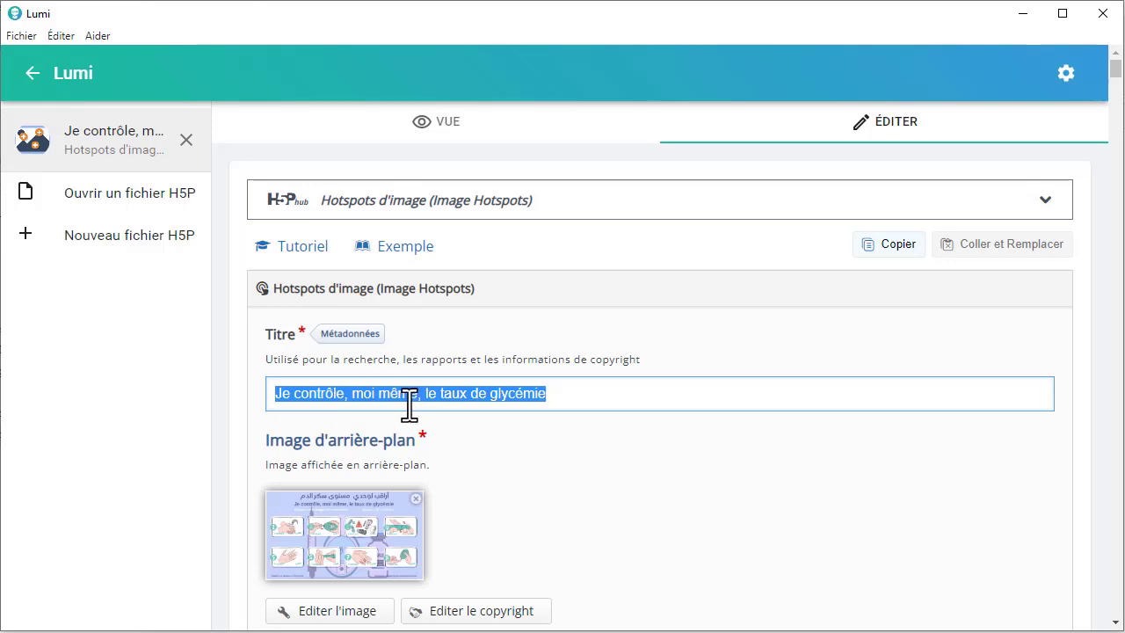
{"action": "left_click", "coordinate": [584, 393]}
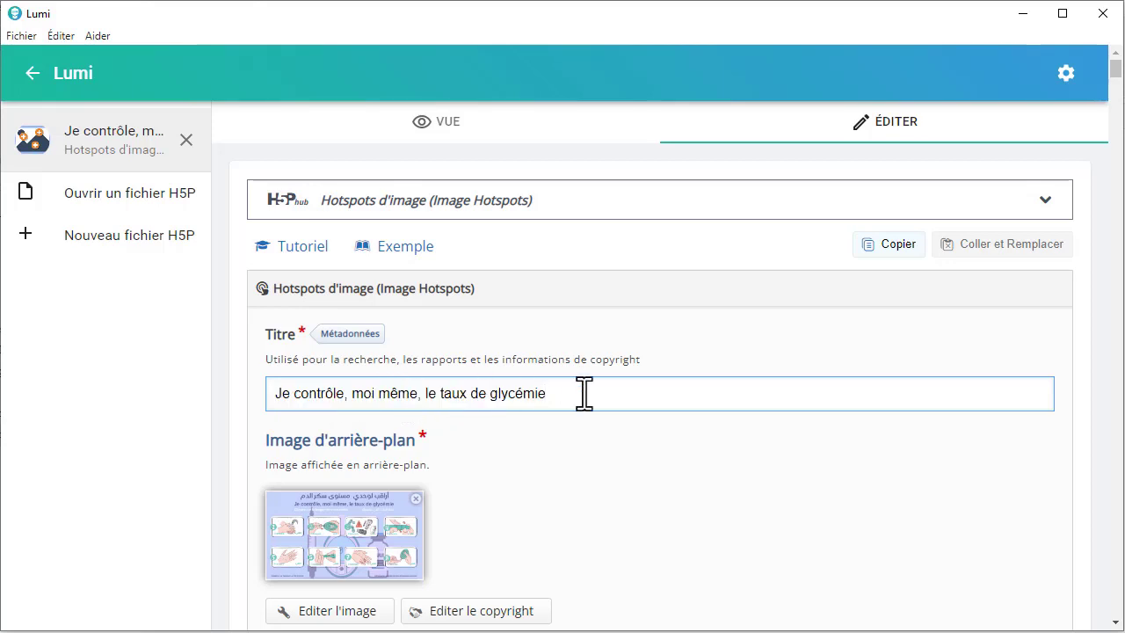
Step: Load the image file "Je contrôle, moi même, le taux de glycémie (5)" as the background image
{"action": "scroll", "coordinate": [585, 393], "scroll_direction": "down", "scroll_amount": 1}
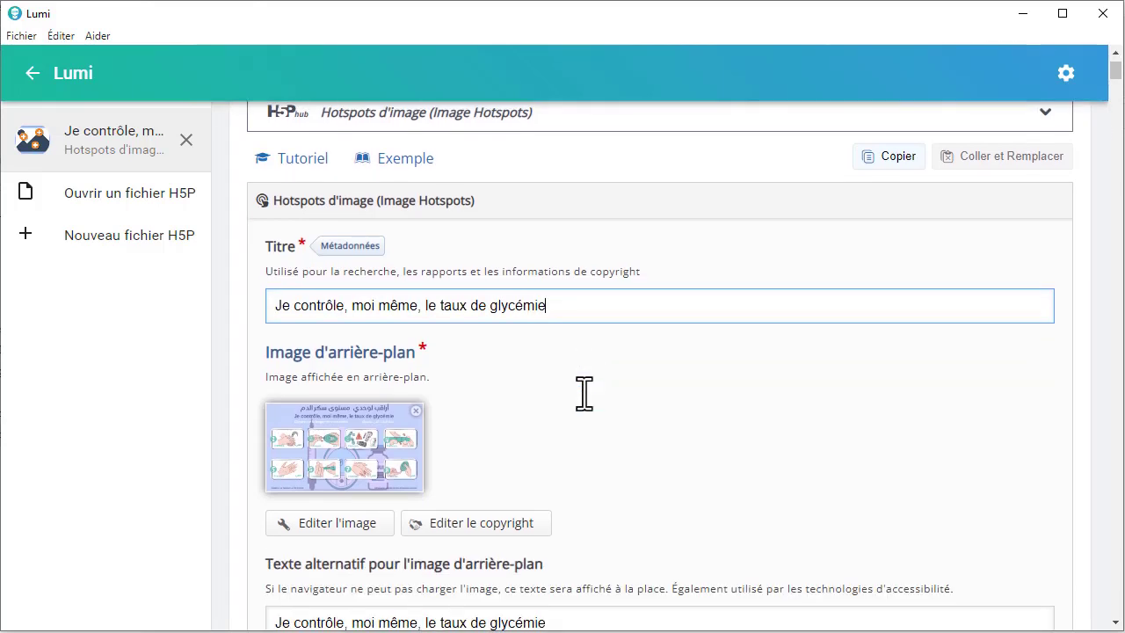
{"action": "scroll", "coordinate": [585, 393], "scroll_direction": "down", "scroll_amount": 1}
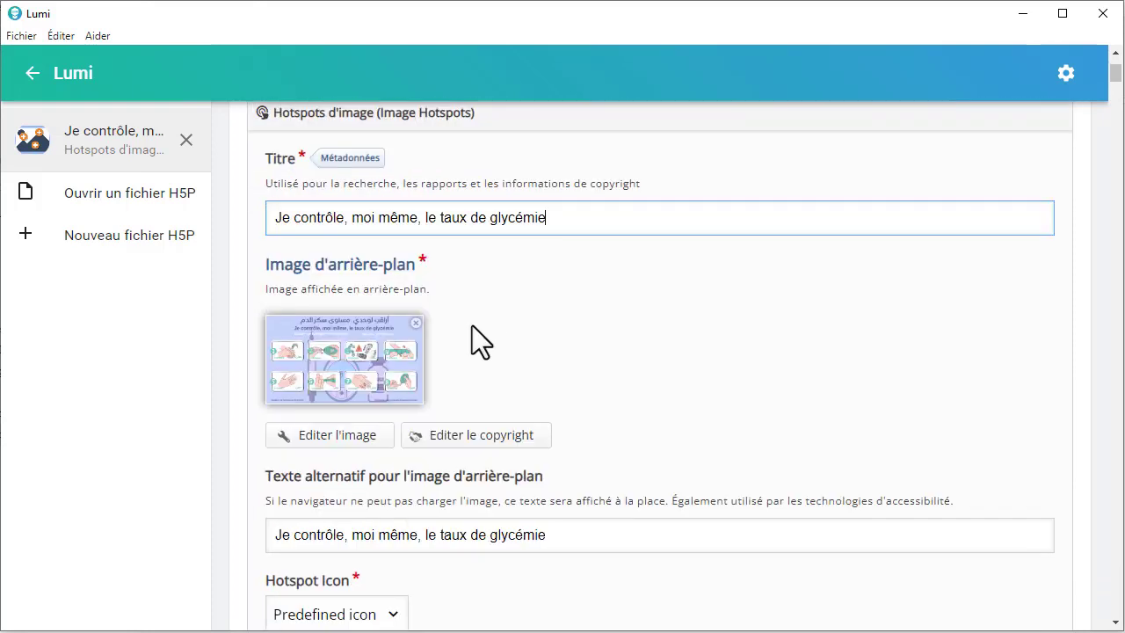
{"action": "left_click", "coordinate": [314, 374]}
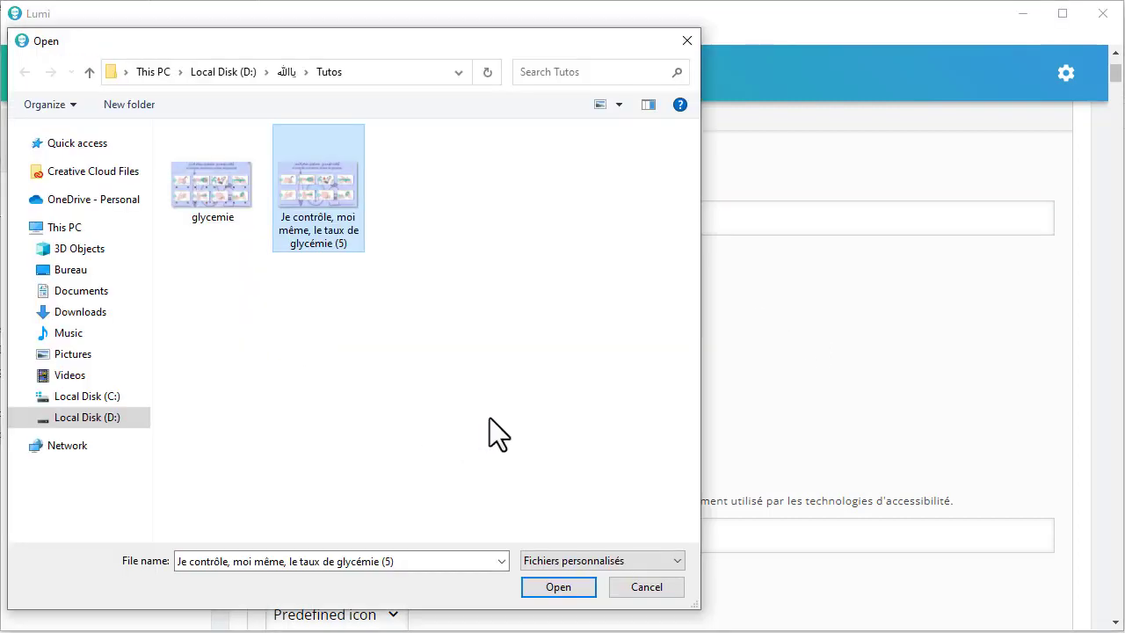
{"action": "left_click", "coordinate": [554, 589]}
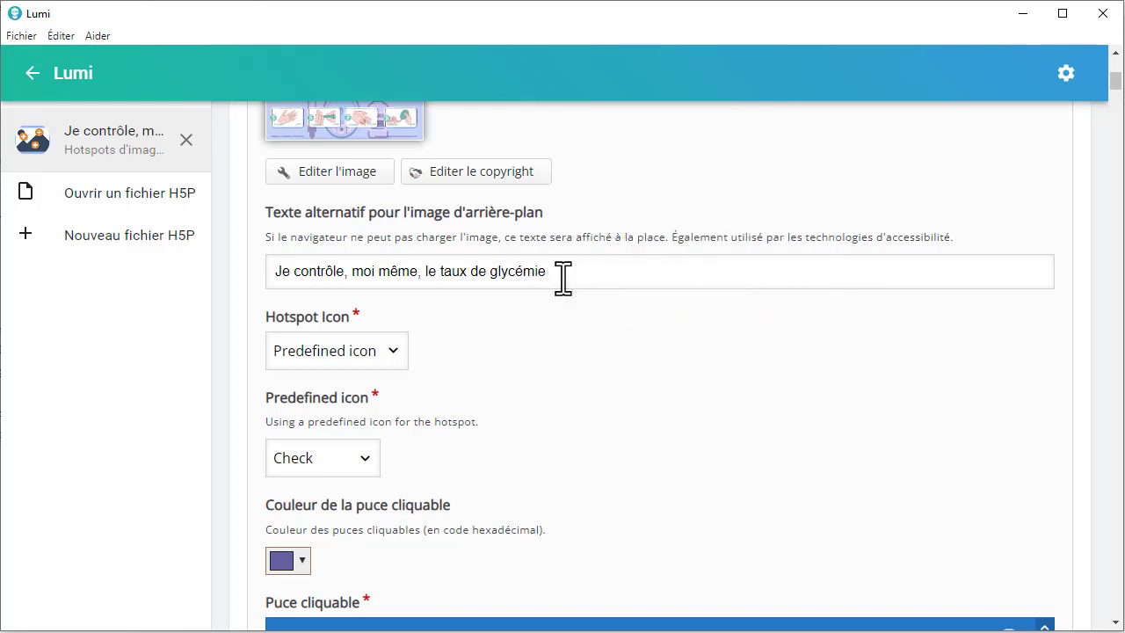
Step: Look through the available Hotspot Icon types and keep Predefined icon
{"action": "scroll", "coordinate": [563, 279], "scroll_direction": "down", "scroll_amount": 1}
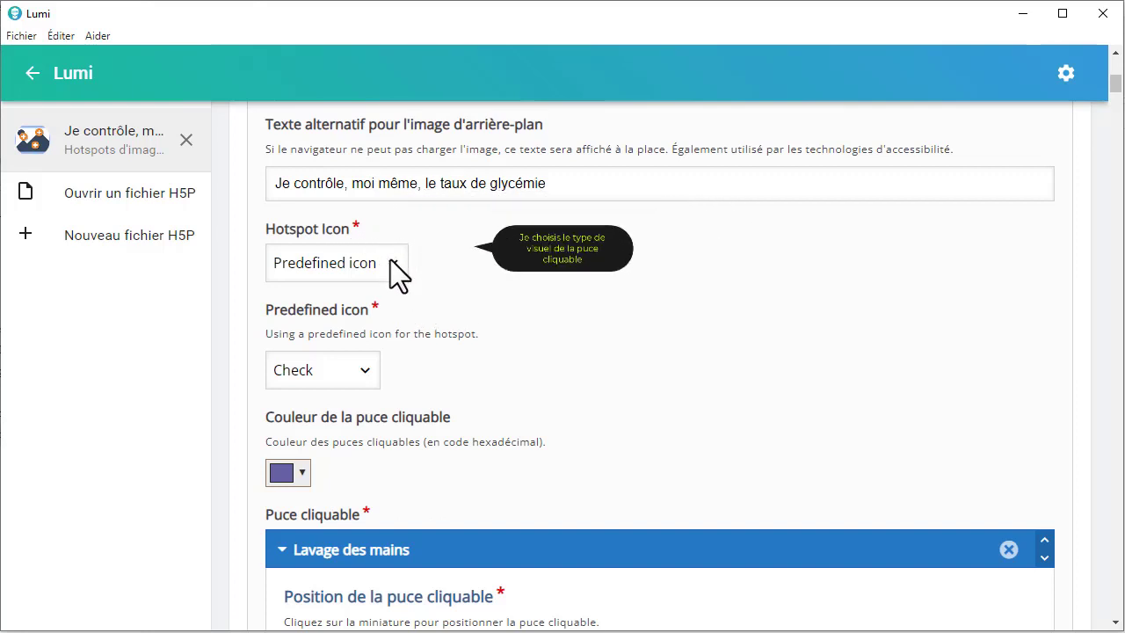
{"action": "left_click", "coordinate": [393, 352]}
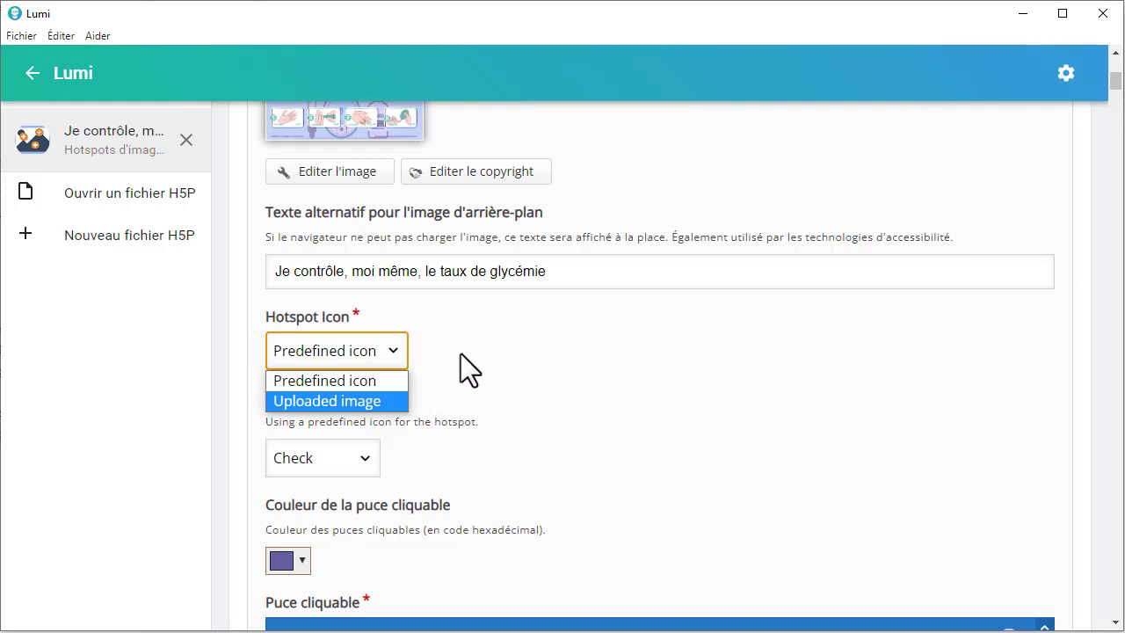
{"action": "left_click", "coordinate": [327, 345]}
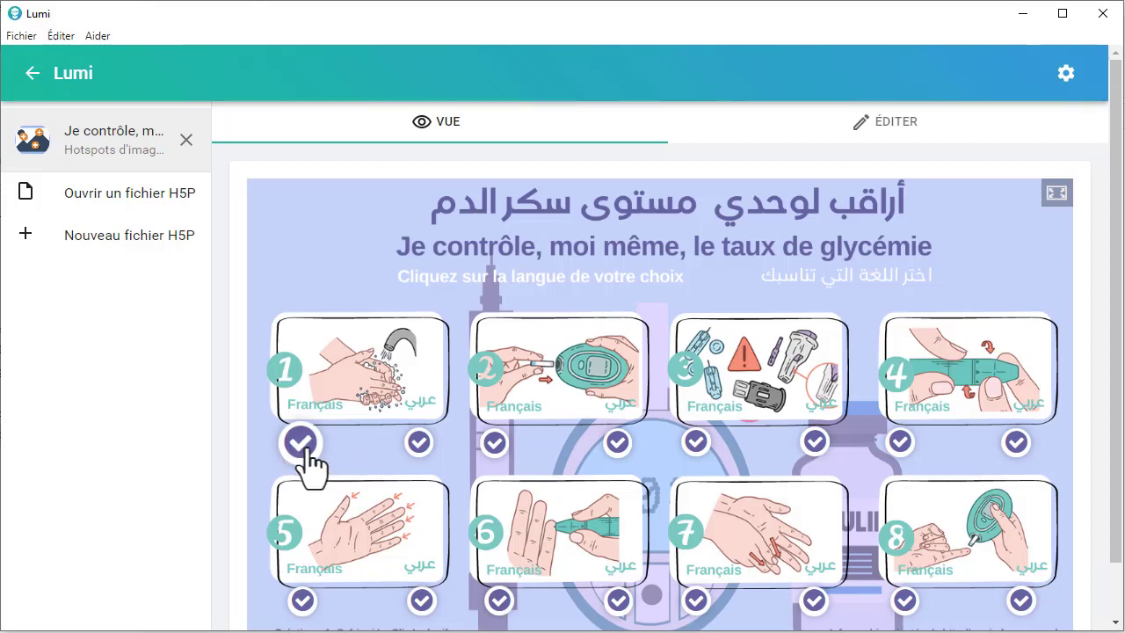
Step: Set the predefined hotspot icon to Plus and preview the activity
{"action": "left_click", "coordinate": [890, 127]}
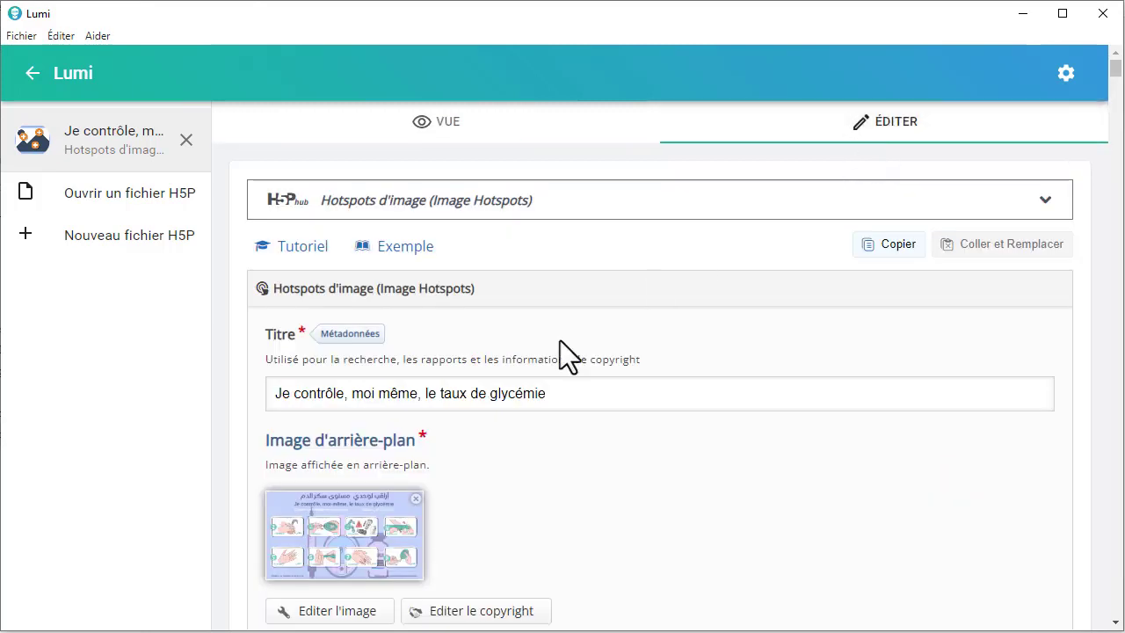
{"action": "scroll", "coordinate": [445, 489], "scroll_direction": "down", "scroll_amount": 7}
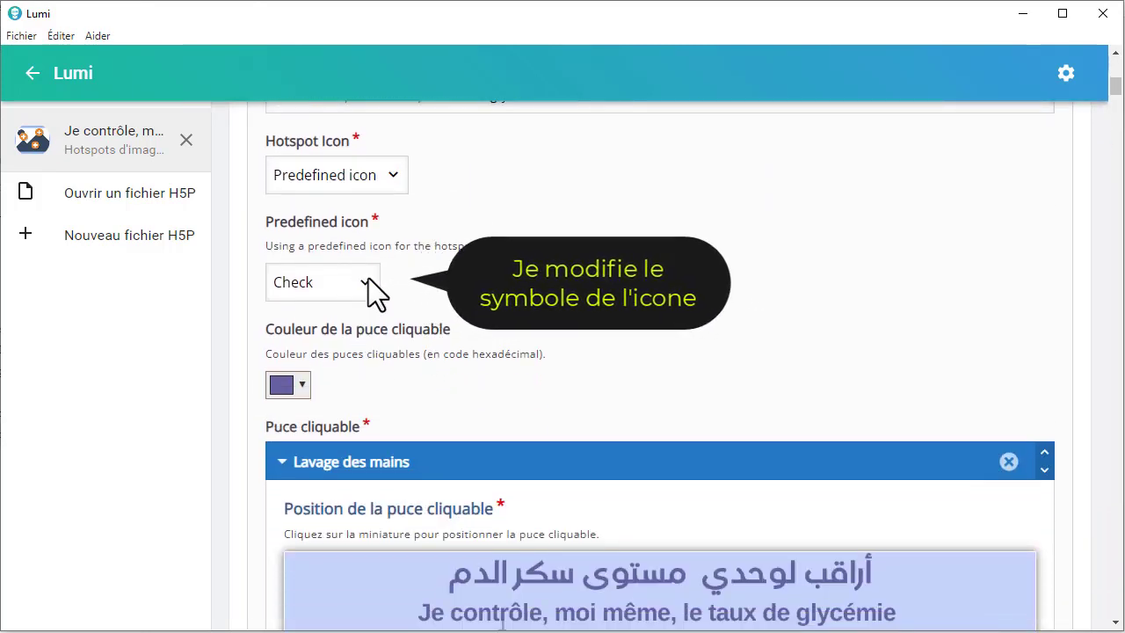
{"action": "left_click", "coordinate": [369, 280]}
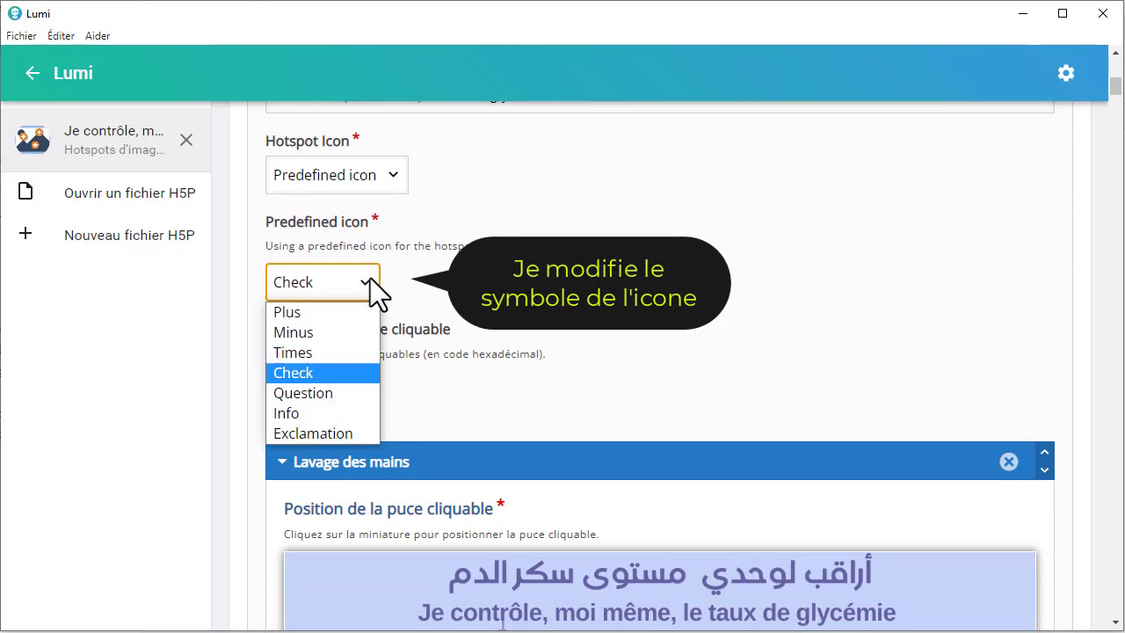
{"action": "left_click", "coordinate": [327, 312]}
{"action": "scroll", "coordinate": [480, 290], "scroll_direction": "up", "scroll_amount": 10}
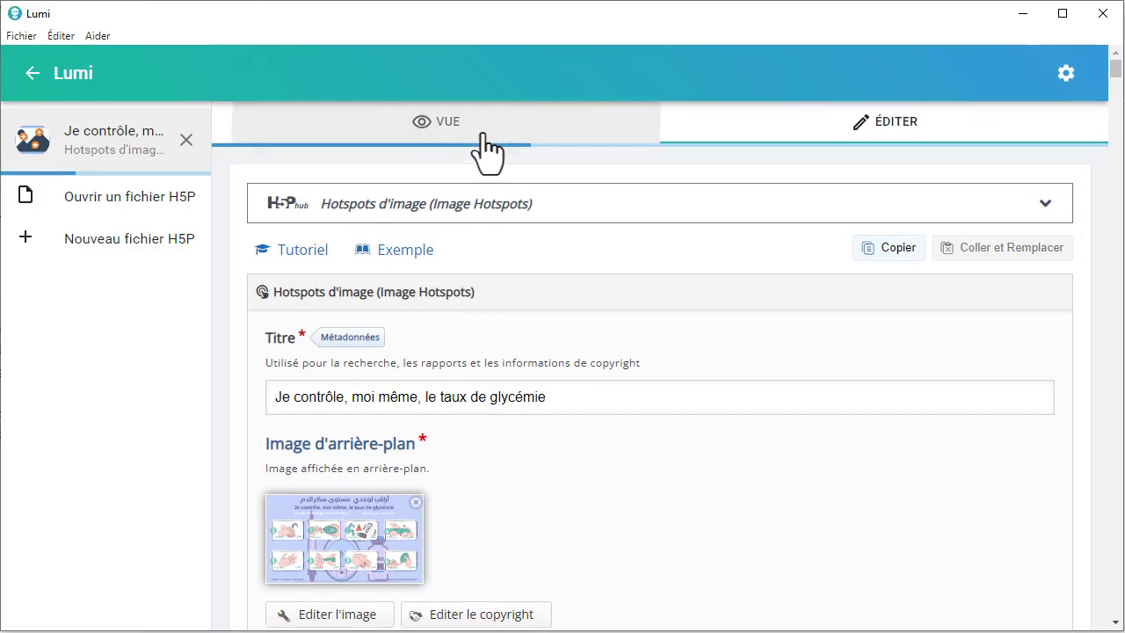
{"action": "left_click", "coordinate": [485, 130]}
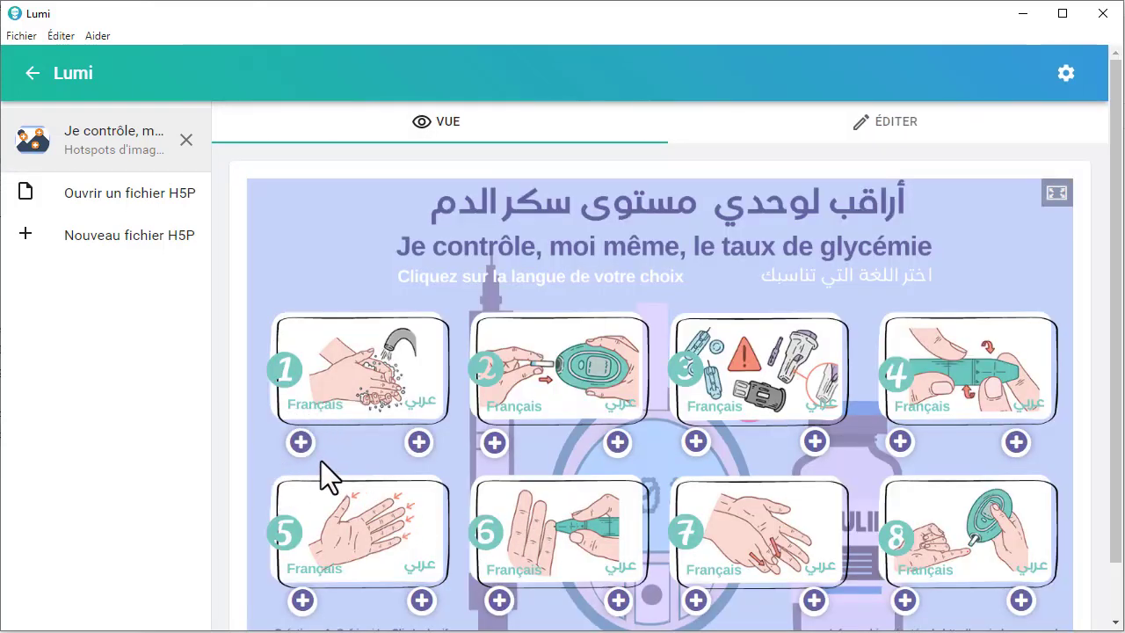
Step: Return to editing the activity and set the predefined hotspot icon to Check
{"action": "left_click", "coordinate": [885, 132]}
{"action": "scroll", "coordinate": [433, 475], "scroll_direction": "down", "scroll_amount": 4}
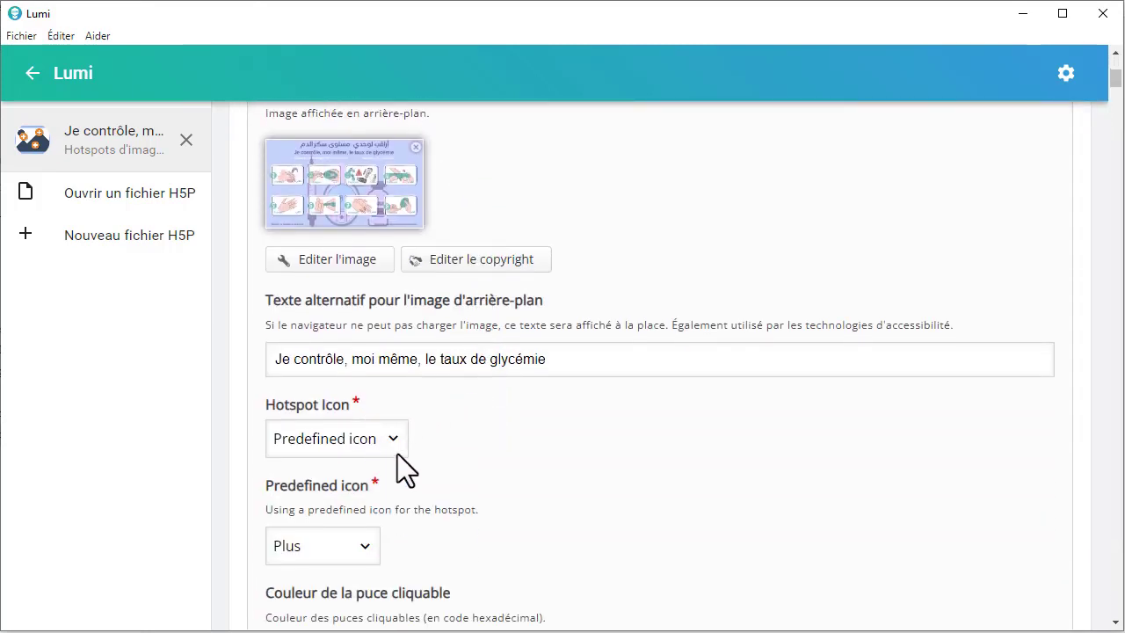
{"action": "left_click", "coordinate": [357, 541]}
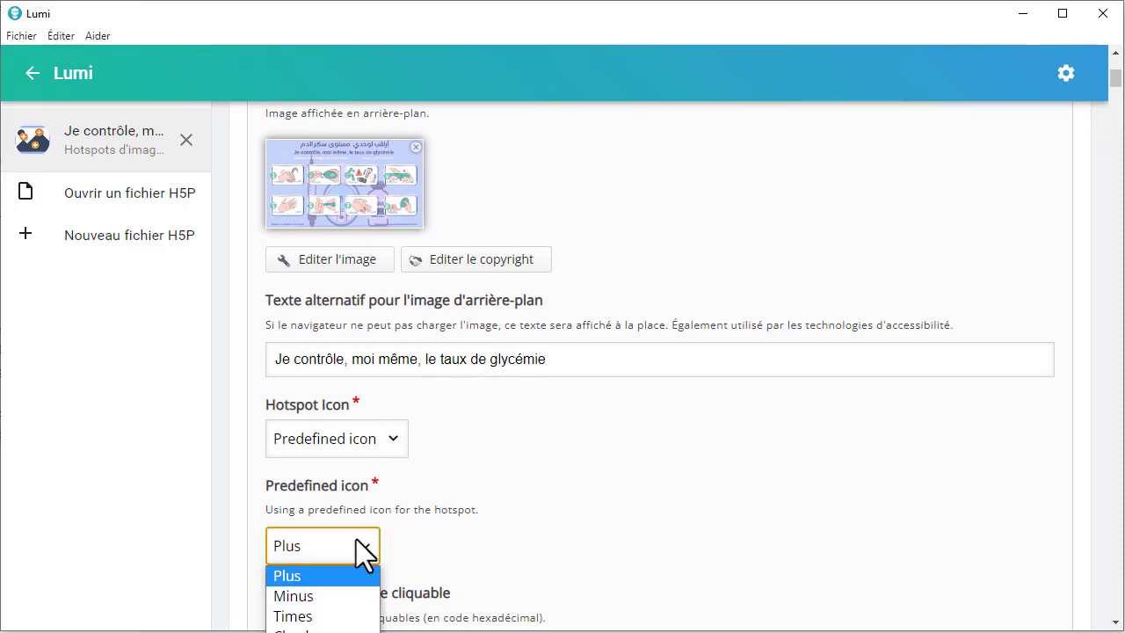
{"action": "scroll", "coordinate": [502, 484], "scroll_direction": "down", "scroll_amount": 4}
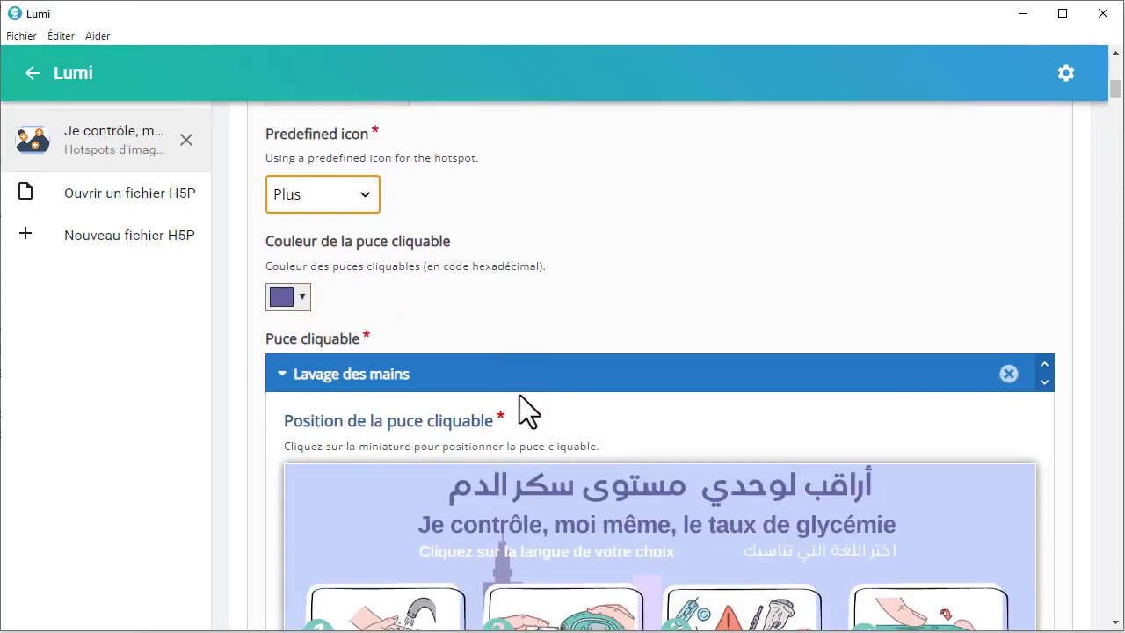
{"action": "left_click", "coordinate": [376, 202]}
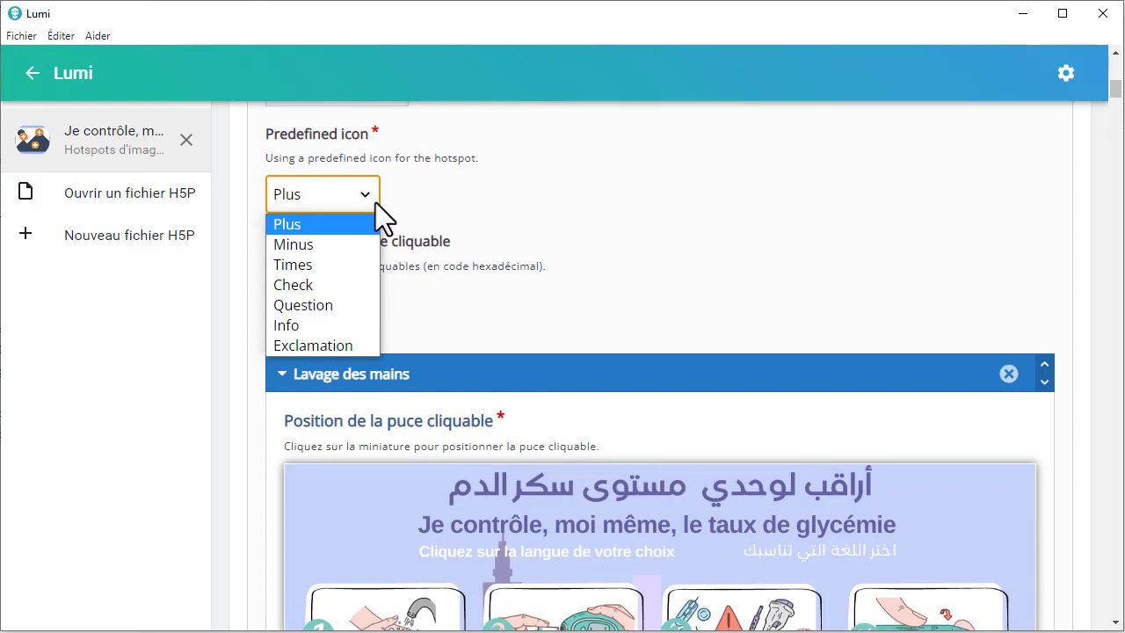
{"action": "left_click", "coordinate": [323, 284]}
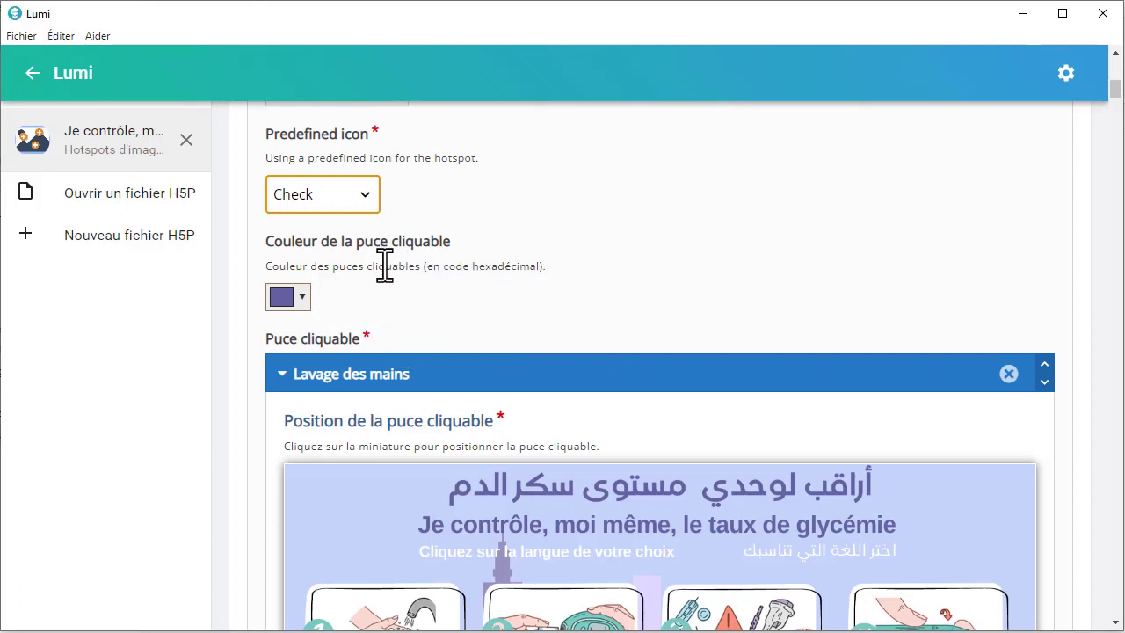
Step: Examine the hotspot colour picker and the position thumbnail of the "Lavage des mains" hotspot
{"action": "left_click", "coordinate": [303, 301]}
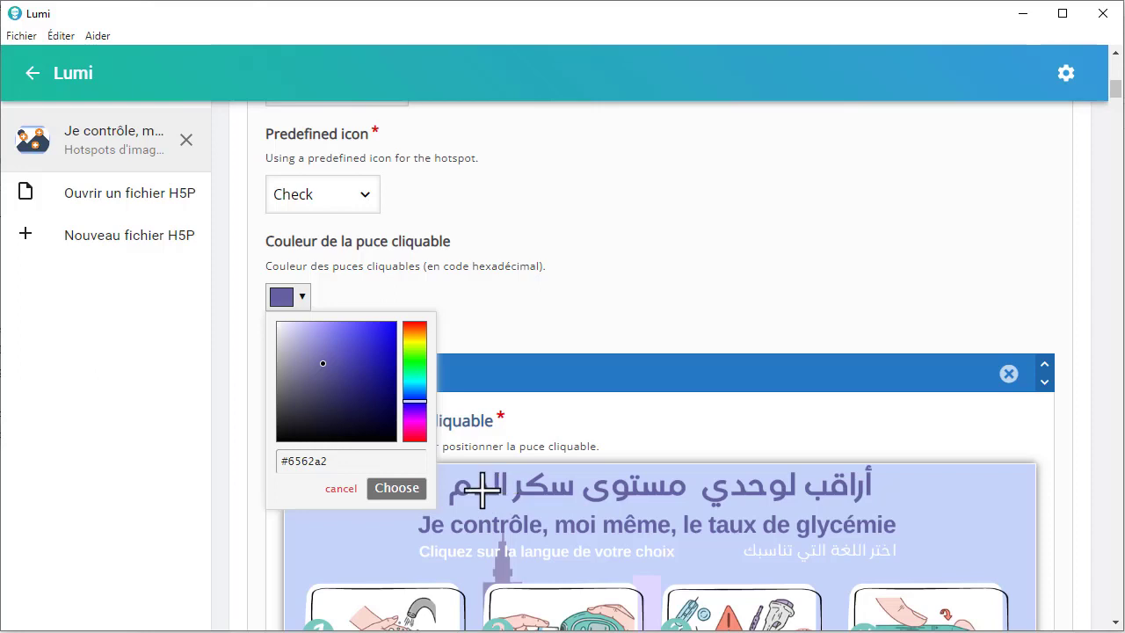
{"action": "left_click", "coordinate": [551, 427]}
{"action": "scroll", "coordinate": [551, 426], "scroll_direction": "down", "scroll_amount": 2}
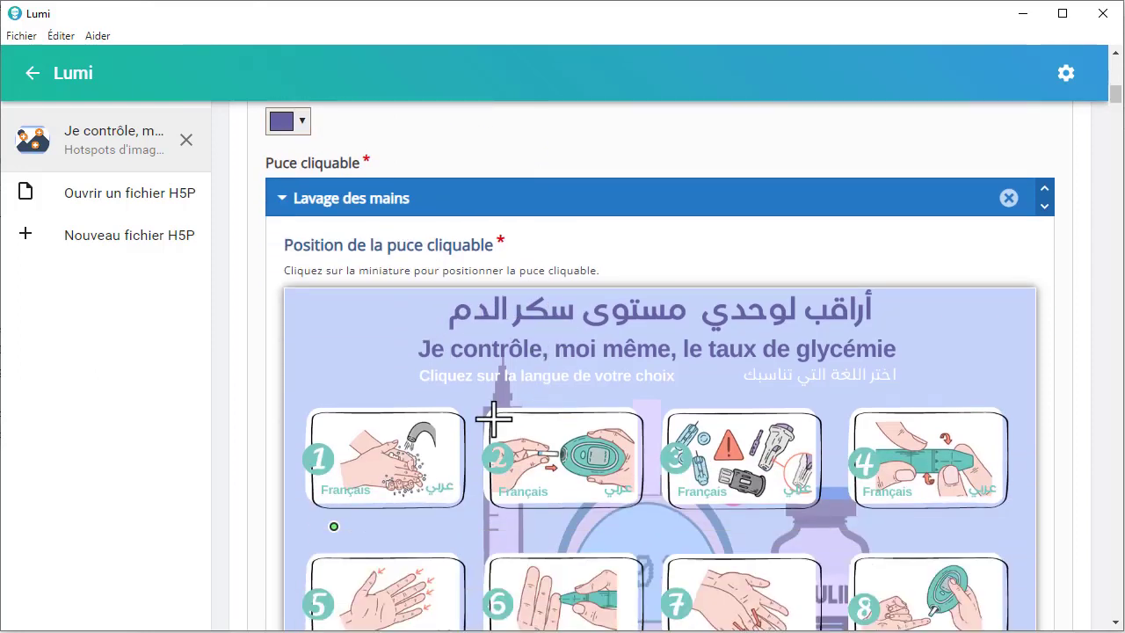
{"action": "scroll", "coordinate": [494, 421], "scroll_direction": "down", "scroll_amount": 1}
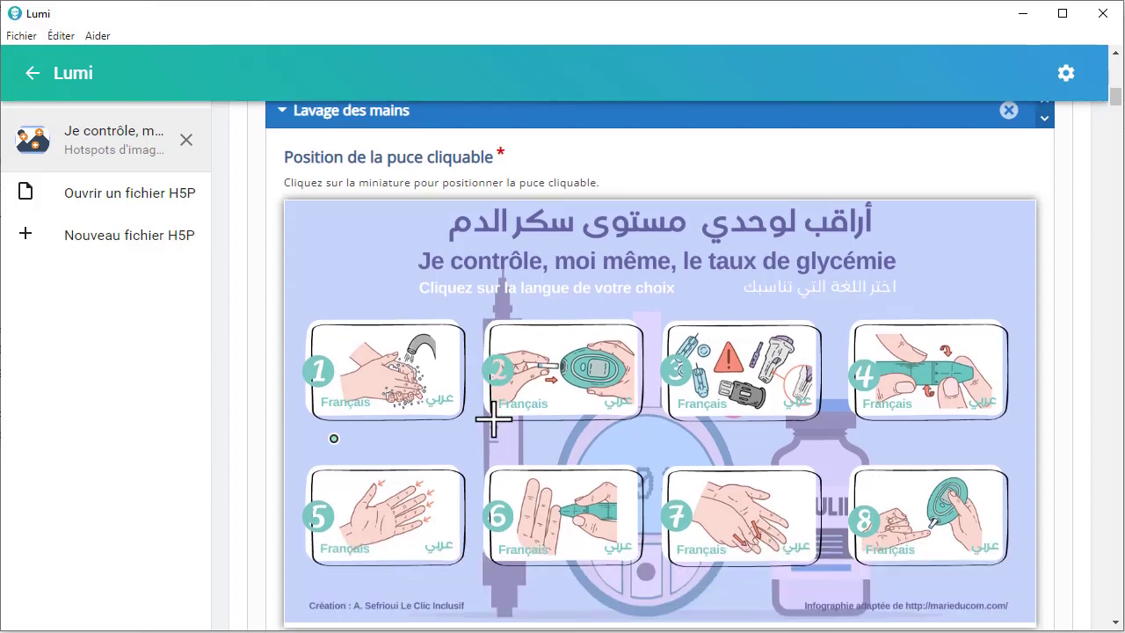
{"action": "scroll", "coordinate": [494, 421], "scroll_direction": "up", "scroll_amount": 8}
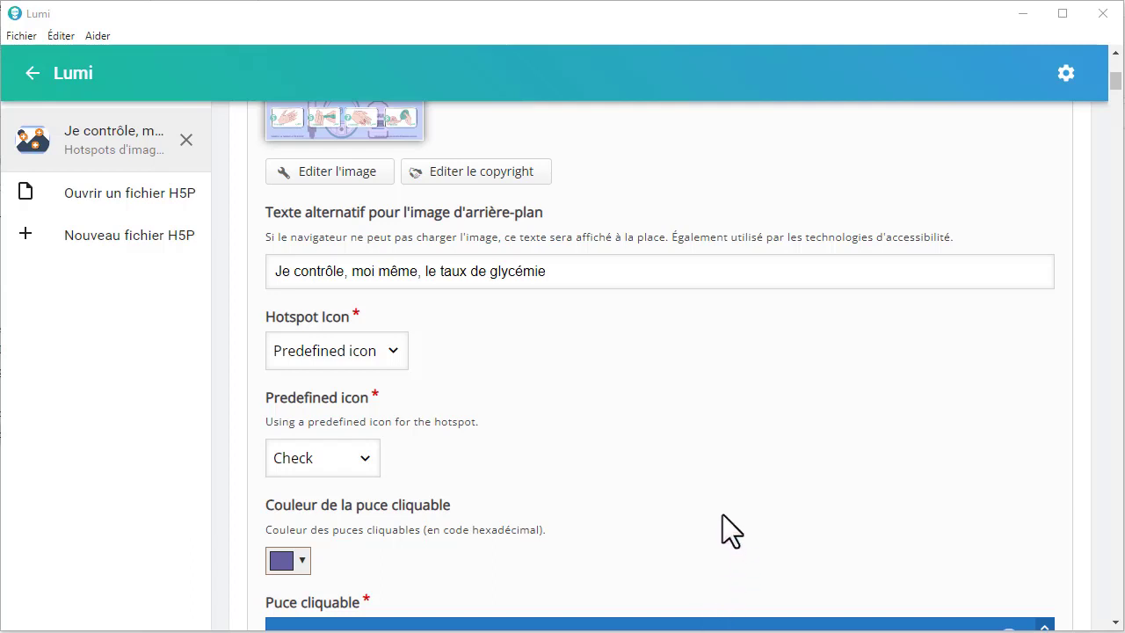
Step: Add a hotspot at the end of the list, enlarge its position thumbnail, and place it beside the Arabic title on the background image
{"action": "scroll", "coordinate": [723, 515], "scroll_direction": "down", "scroll_amount": 2}
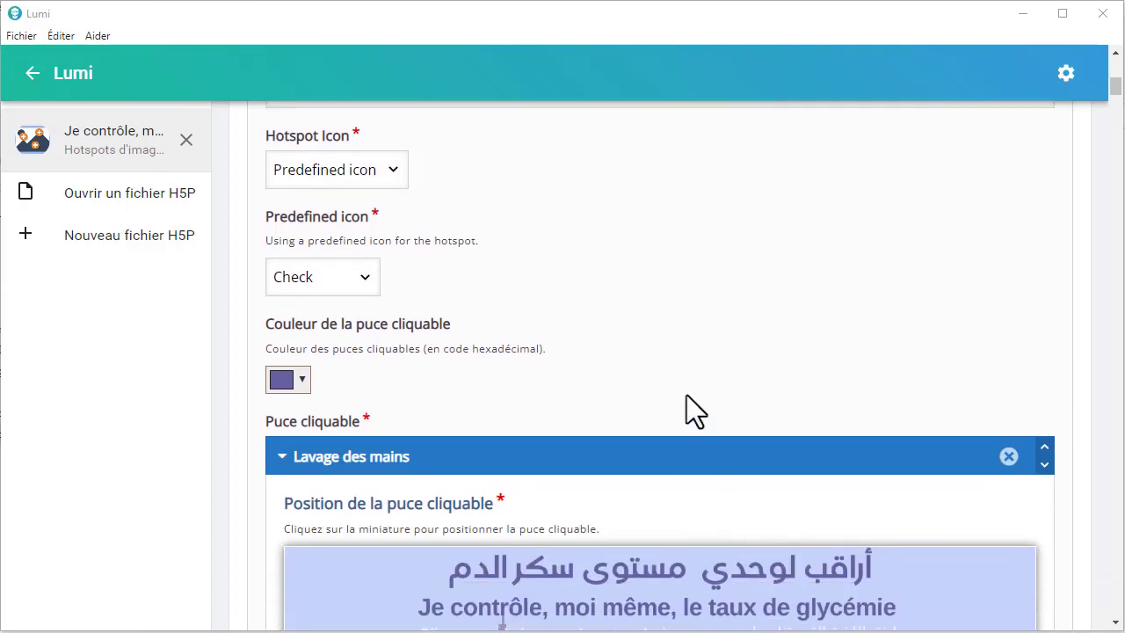
{"action": "scroll", "coordinate": [686, 394], "scroll_direction": "down", "scroll_amount": 2}
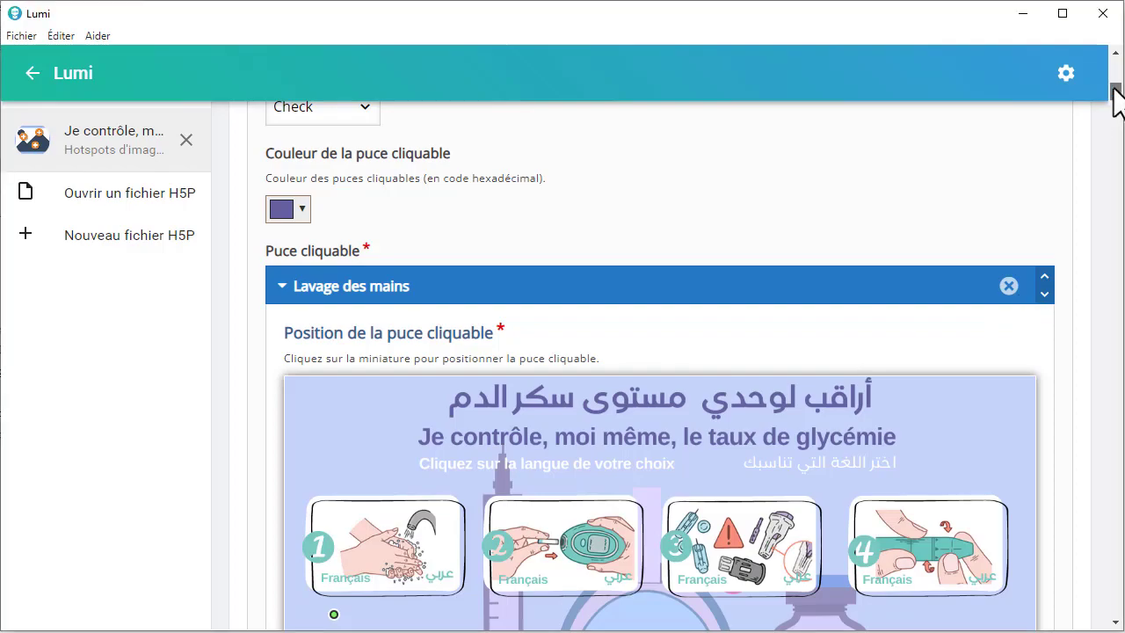
{"action": "left_click_drag", "start_coordinate": [1113, 88], "coordinate": [1092, 609]}
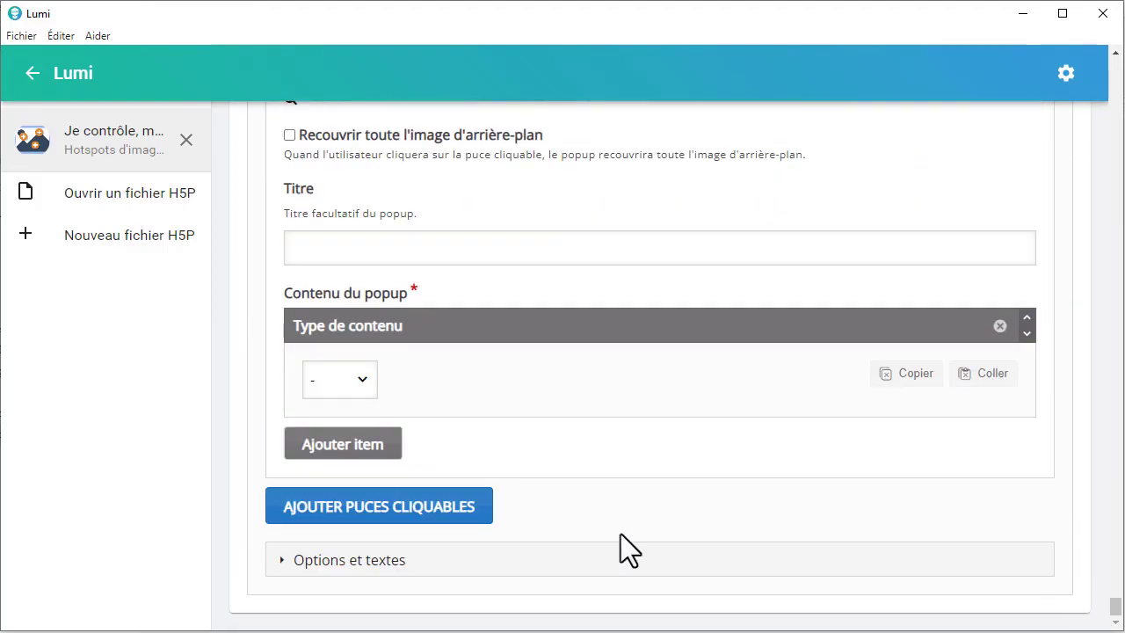
{"action": "left_click", "coordinate": [385, 527]}
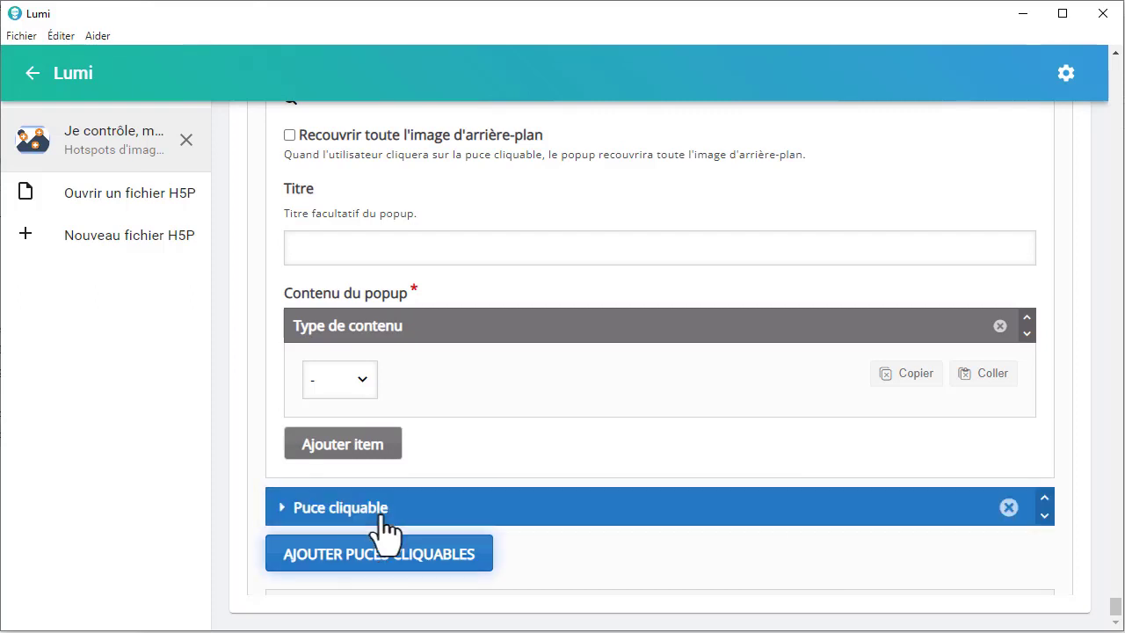
{"action": "scroll", "coordinate": [616, 566], "scroll_direction": "down", "scroll_amount": 3}
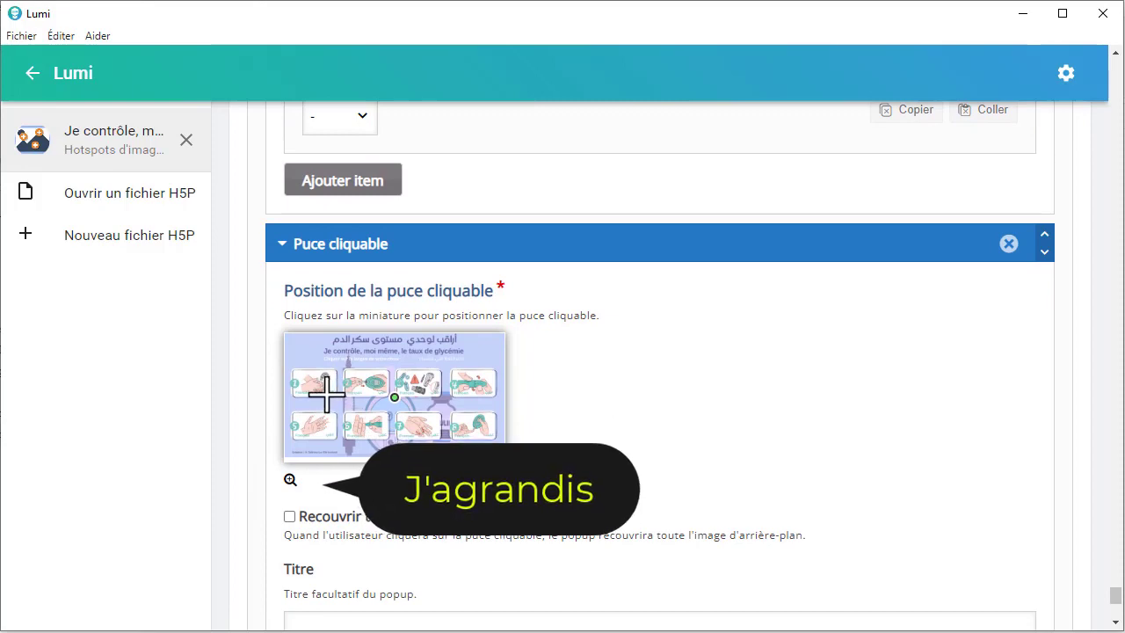
{"action": "left_click", "coordinate": [290, 480]}
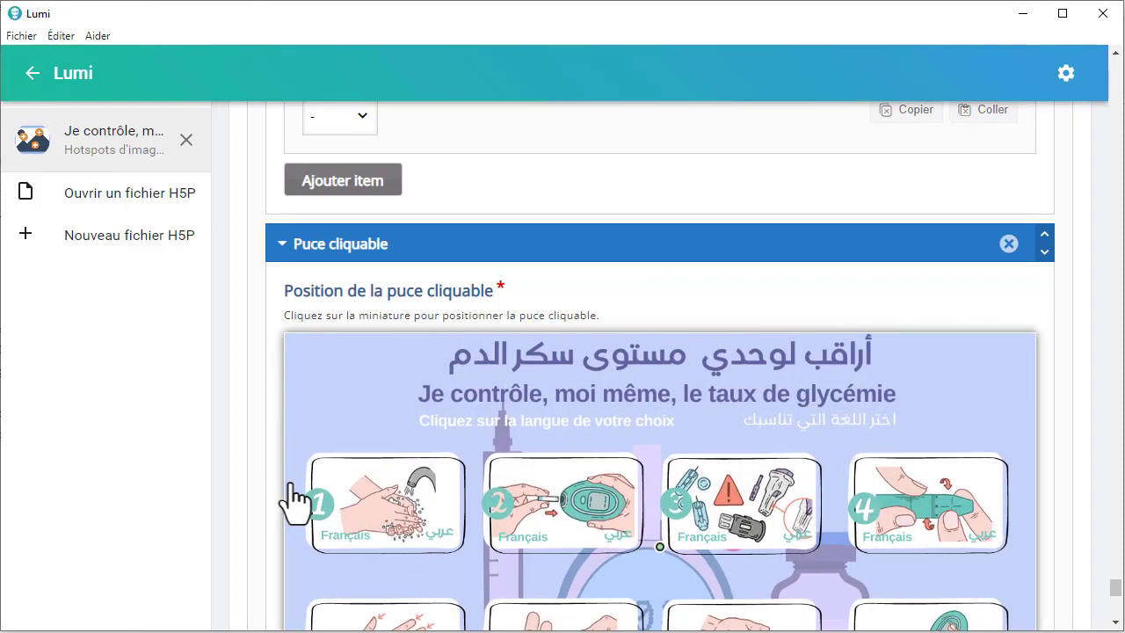
{"action": "scroll", "coordinate": [510, 422], "scroll_direction": "down", "scroll_amount": 1}
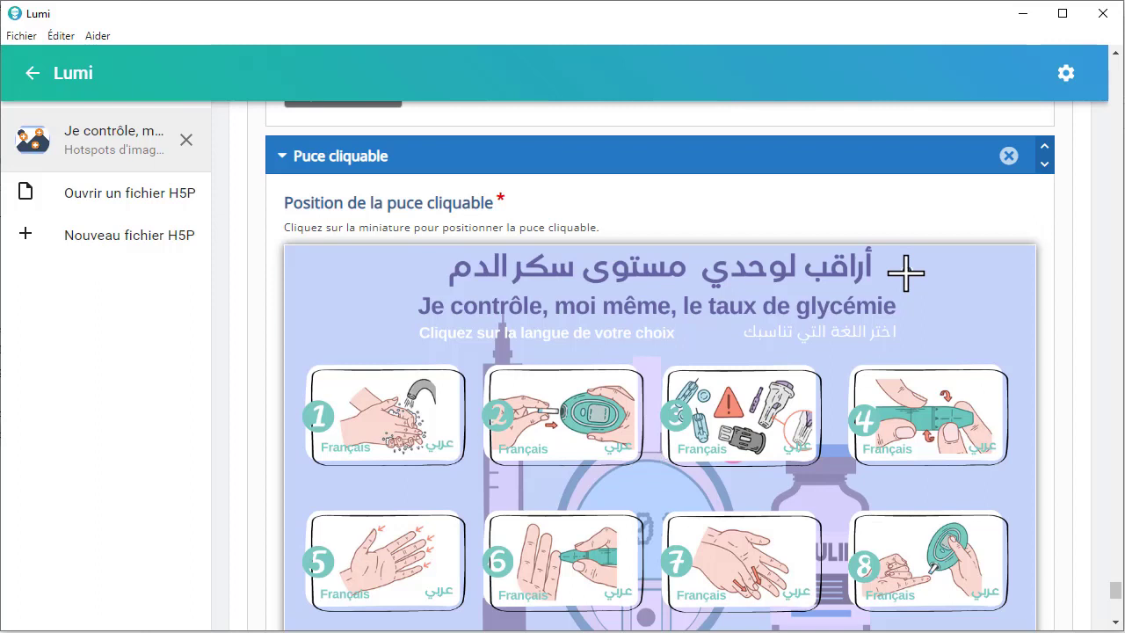
{"action": "left_click", "coordinate": [906, 272]}
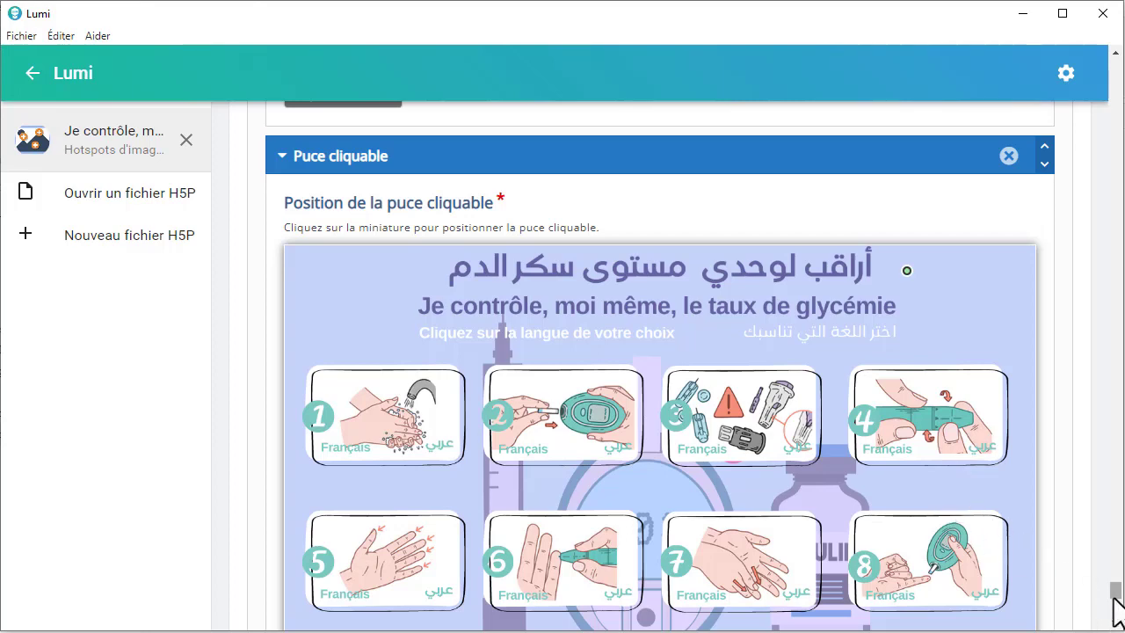
Step: Preview the activity to check the added hotspot beside the Arabic title, and return to editing
{"action": "left_click_drag", "start_coordinate": [1117, 607], "coordinate": [1118, 67]}
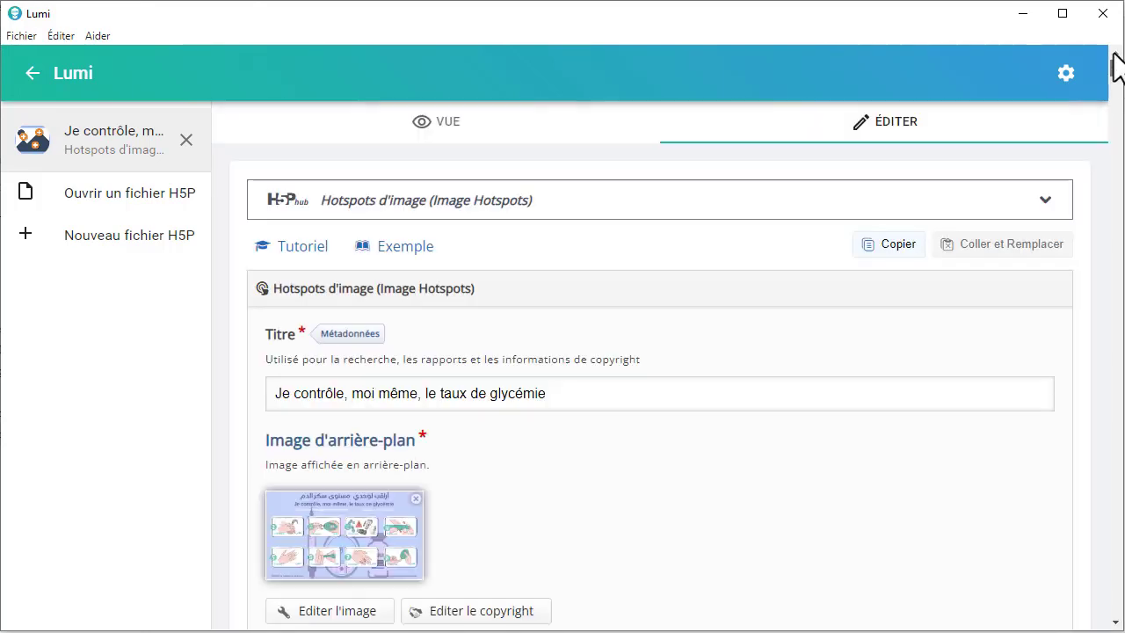
{"action": "left_click", "coordinate": [372, 134]}
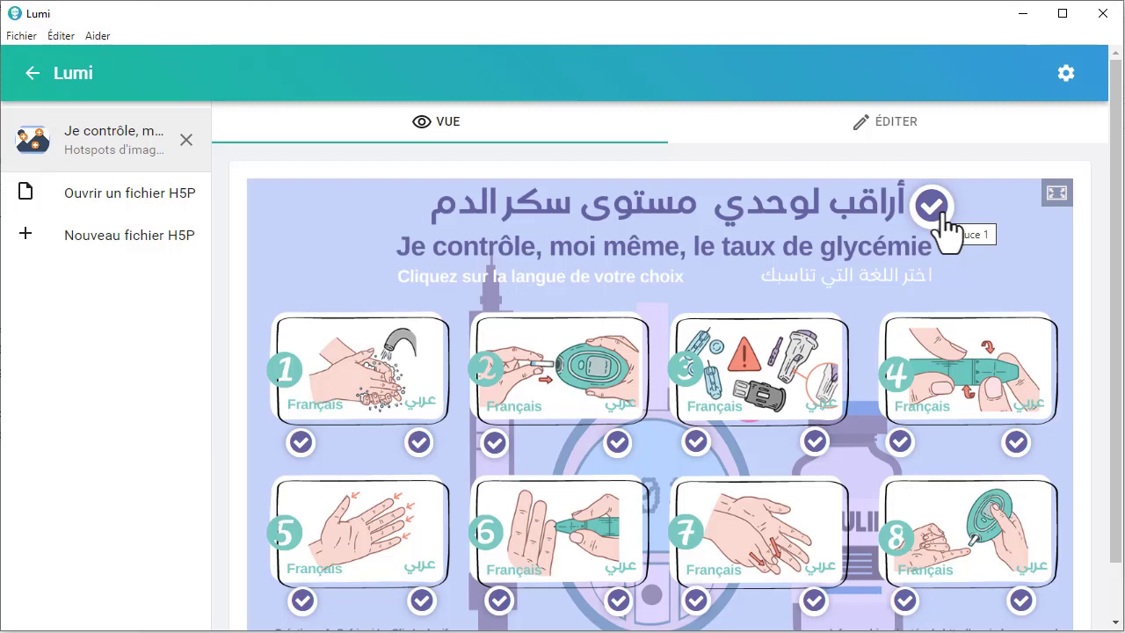
{"action": "left_click", "coordinate": [925, 141]}
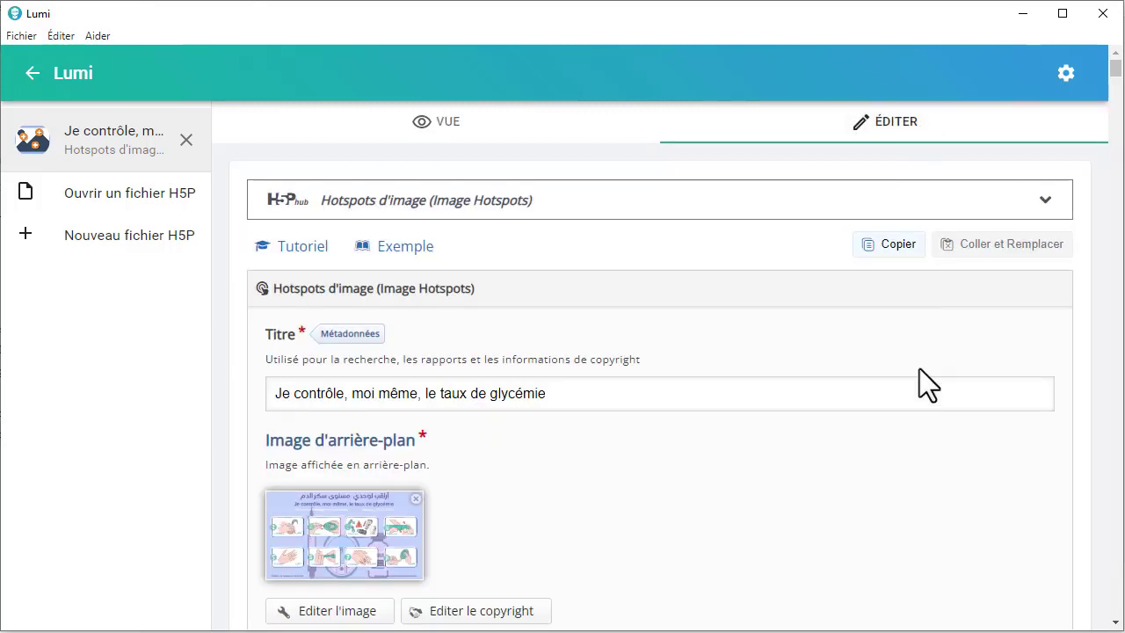
Step: Delete the untitled hotspot placed beside the Arabic title and confirm its removal
{"action": "left_click_drag", "start_coordinate": [1115, 71], "coordinate": [1115, 590]}
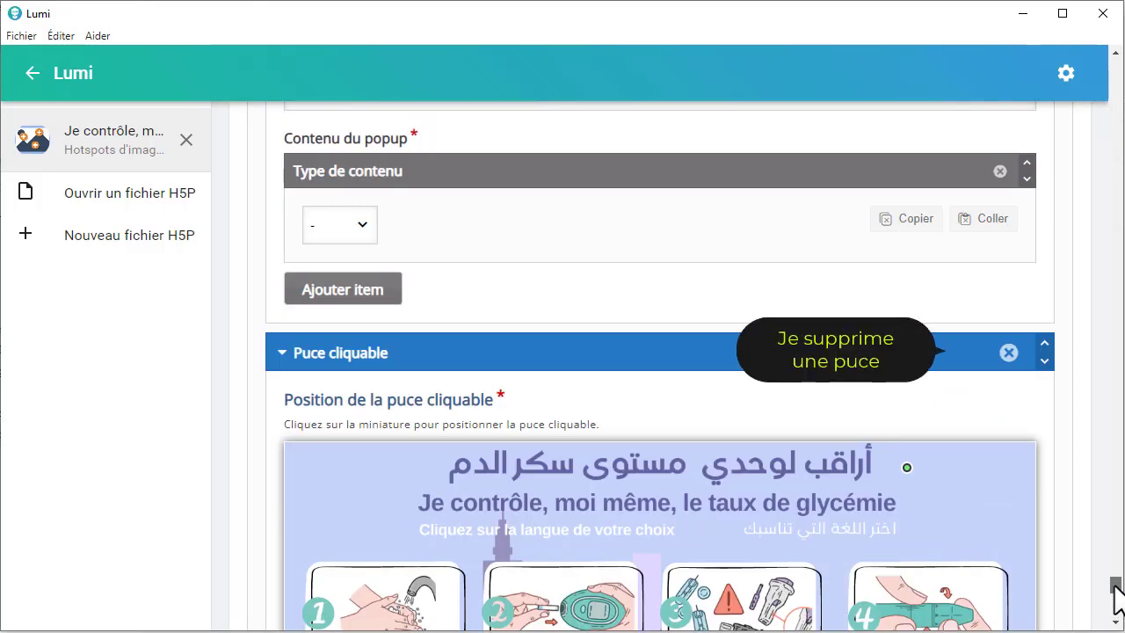
{"action": "left_click", "coordinate": [1009, 352]}
{"action": "left_click", "coordinate": [802, 475]}
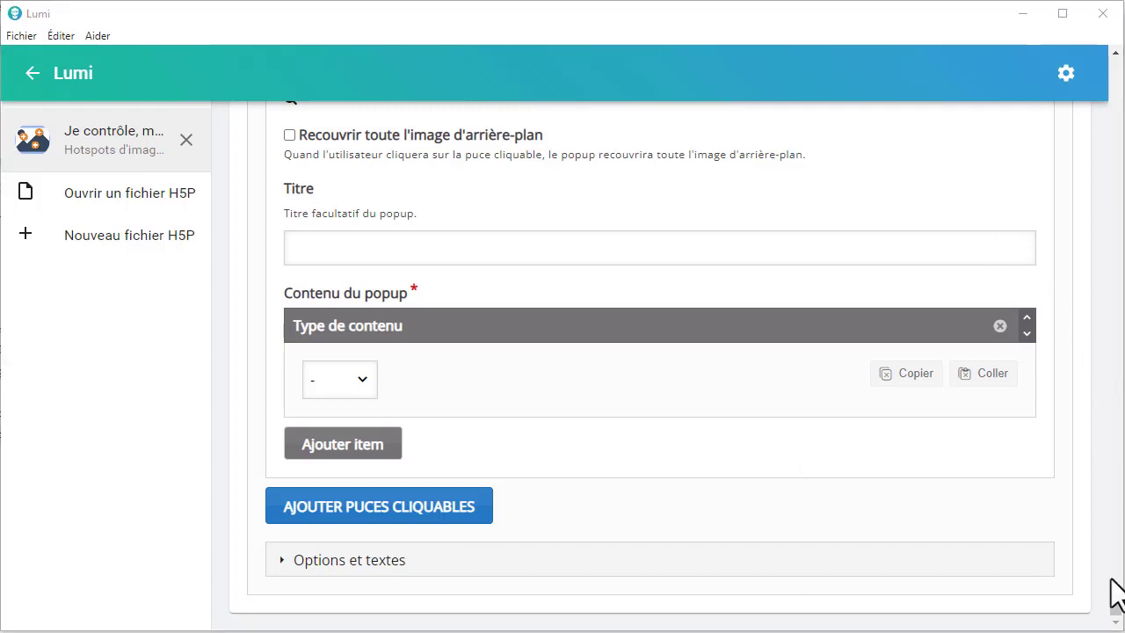
Step: Preview the activity, open the French hotspot under picture 1 to view its popup, and close the popup
{"action": "left_click_drag", "start_coordinate": [1117, 605], "coordinate": [1115, 66]}
{"action": "left_click", "coordinate": [477, 120]}
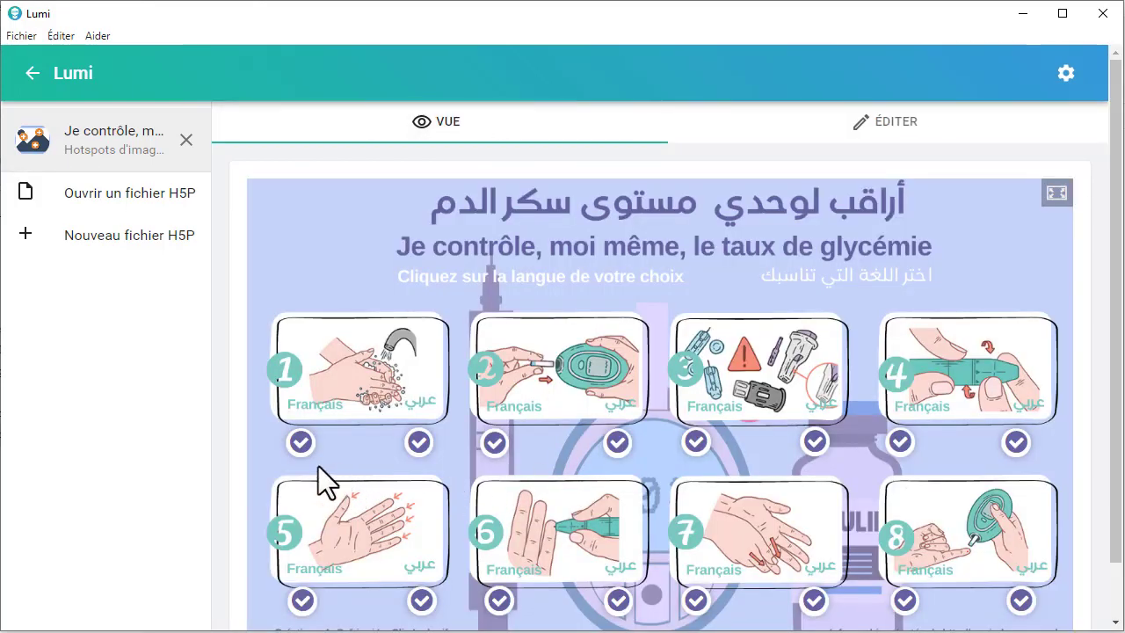
{"action": "left_click", "coordinate": [300, 445]}
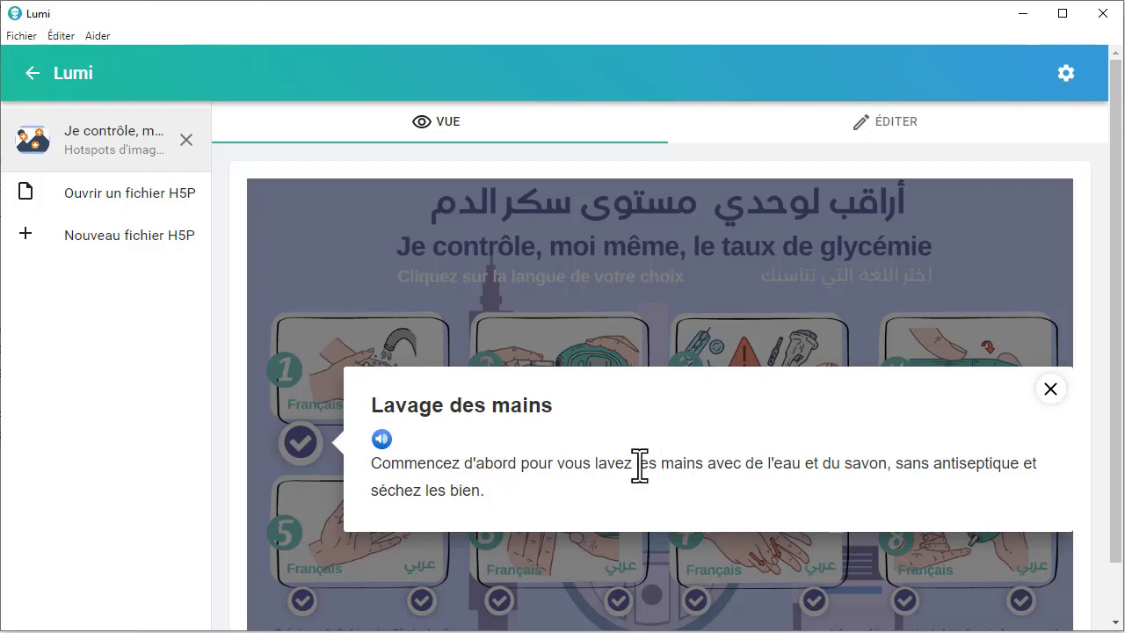
{"action": "left_click", "coordinate": [1051, 390]}
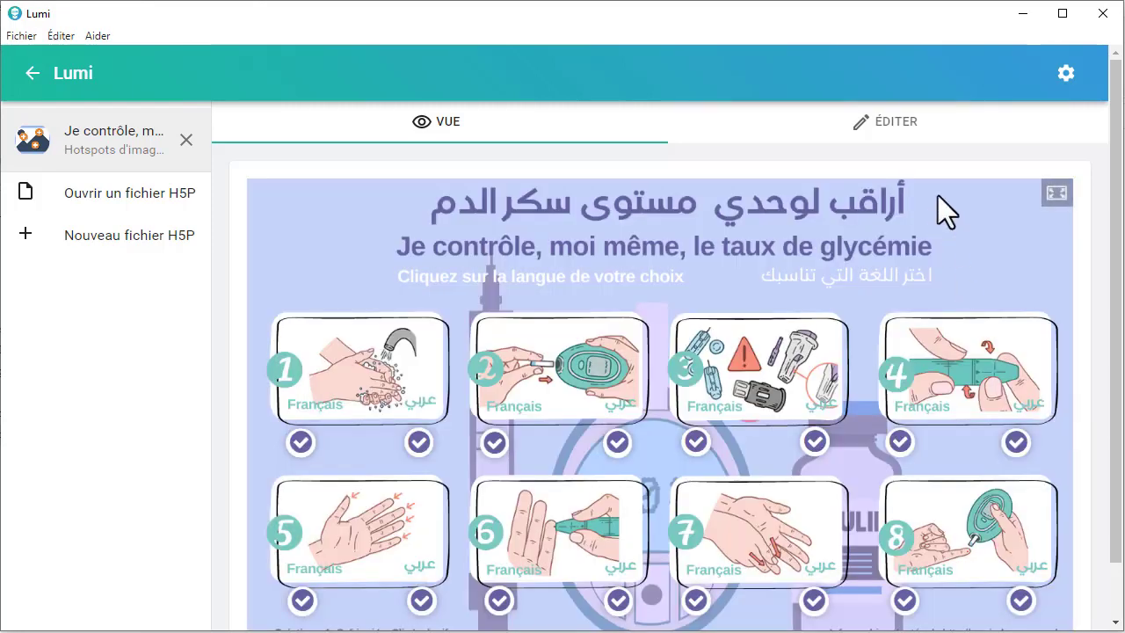
Step: Return to editing and examine the position, popup title and popup content settings of the "Lavage des mains" hotspot
{"action": "left_click", "coordinate": [934, 132]}
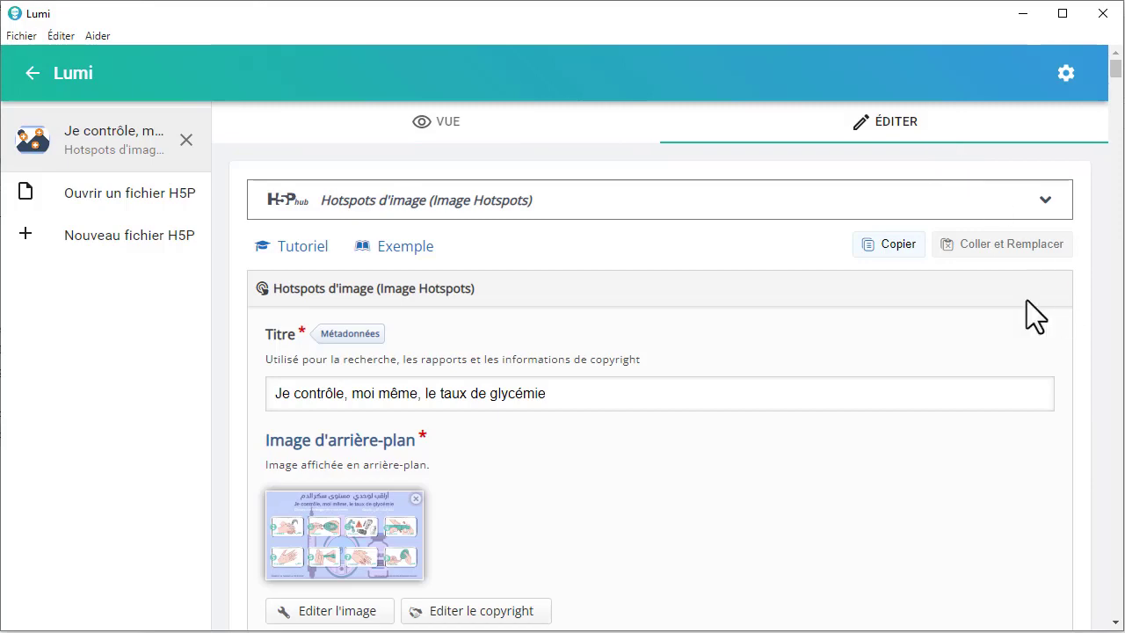
{"action": "scroll", "coordinate": [399, 482], "scroll_direction": "down", "scroll_amount": 10}
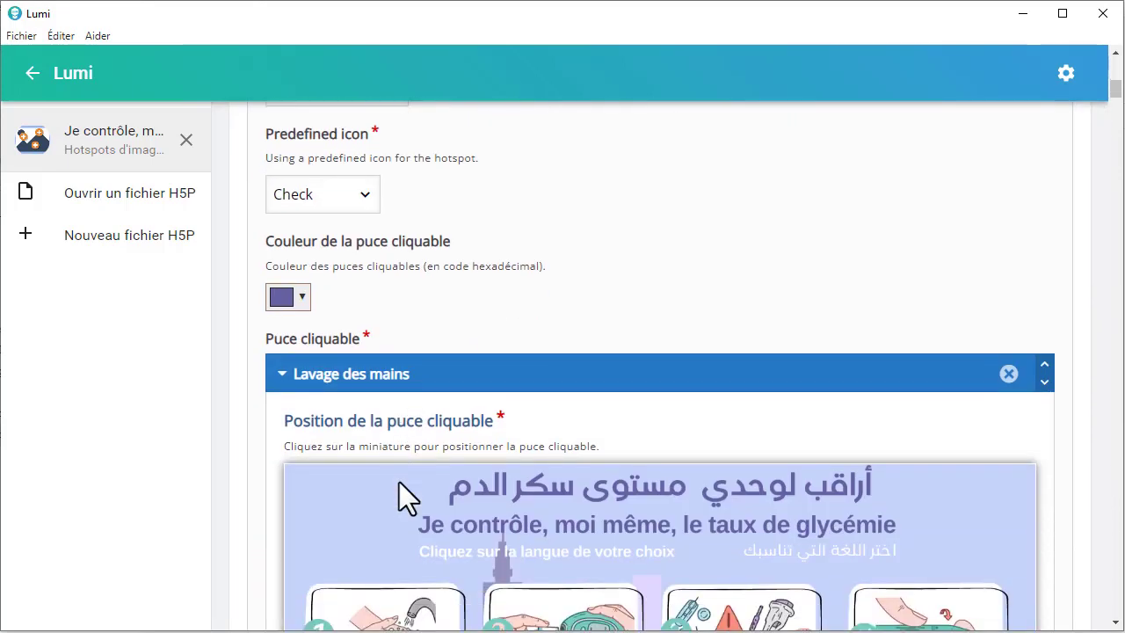
{"action": "scroll", "coordinate": [399, 482], "scroll_direction": "down", "scroll_amount": 1}
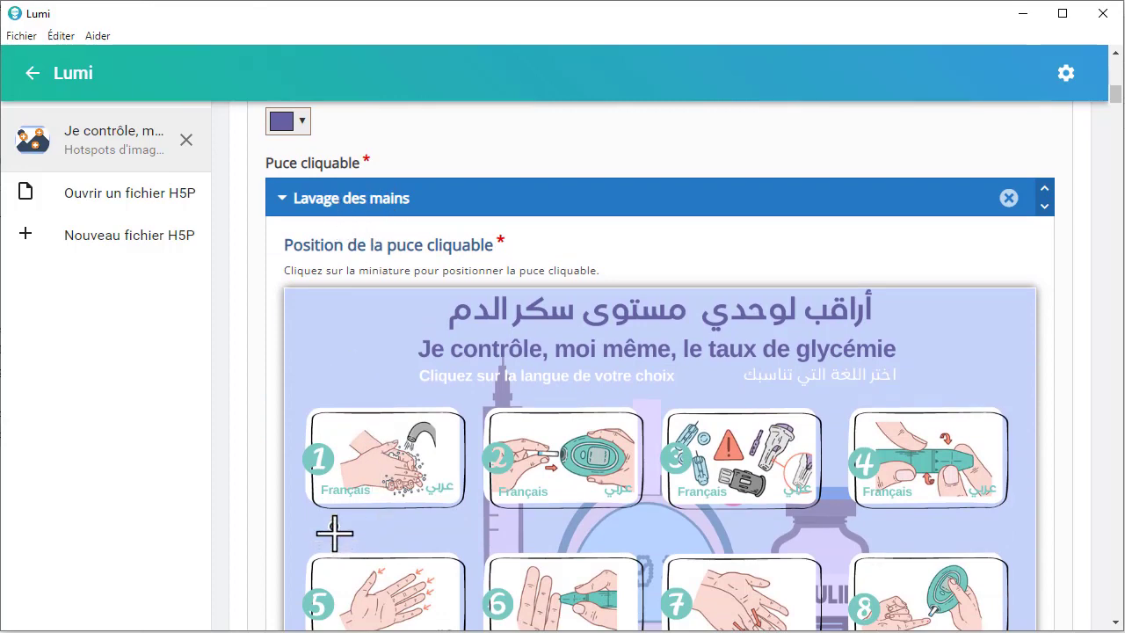
{"action": "scroll", "coordinate": [335, 533], "scroll_direction": "down", "scroll_amount": 5}
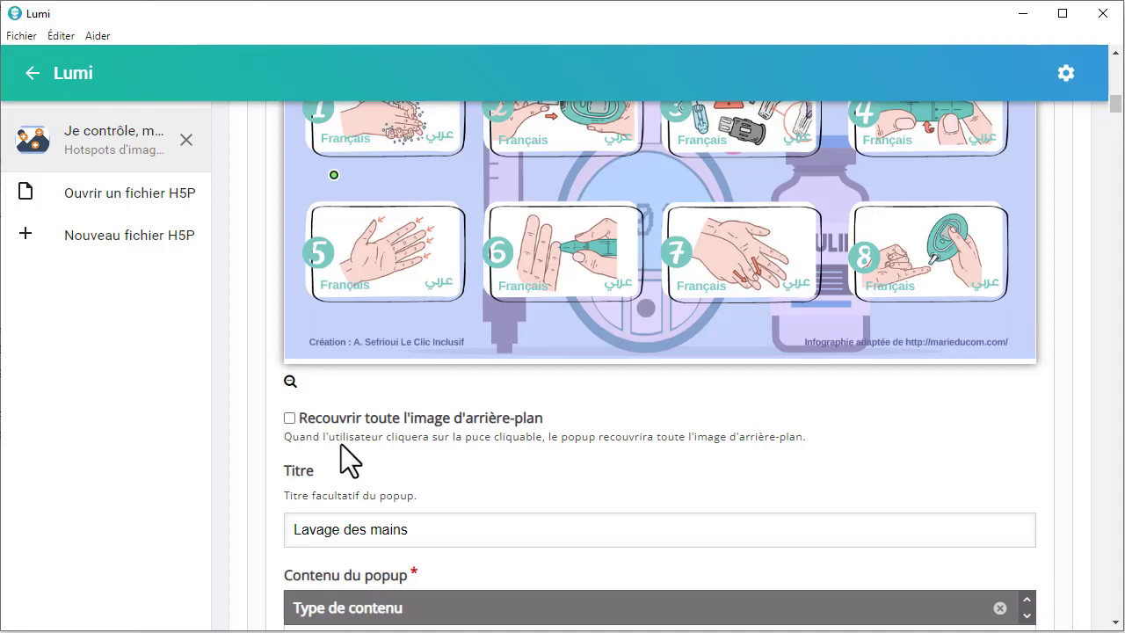
{"action": "scroll", "coordinate": [342, 444], "scroll_direction": "down", "scroll_amount": 2}
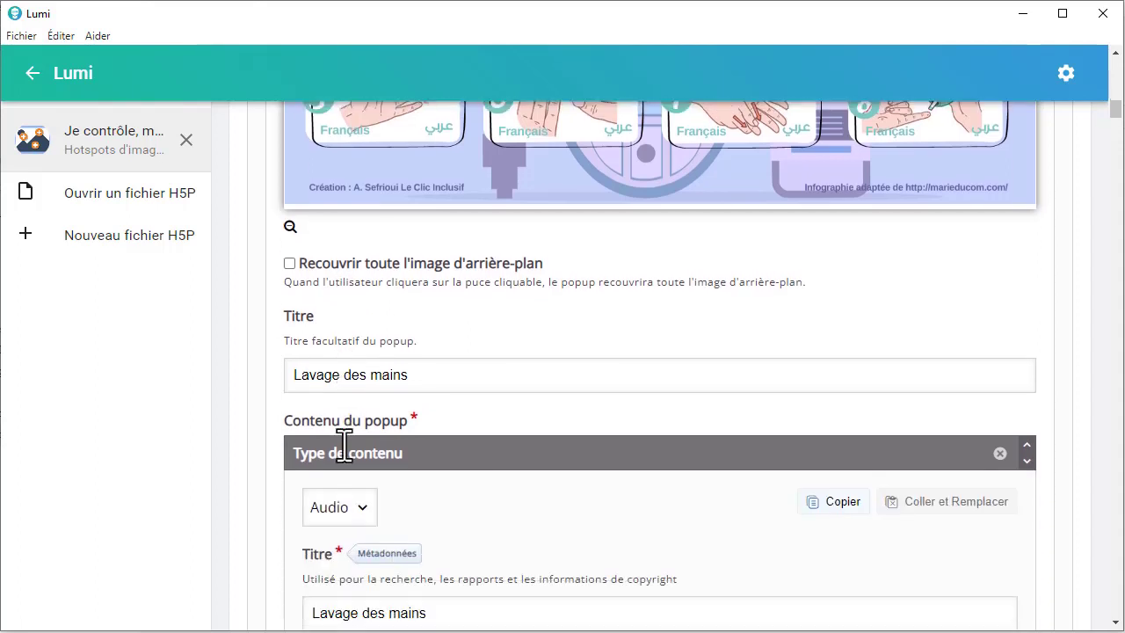
{"action": "left_click", "coordinate": [444, 365]}
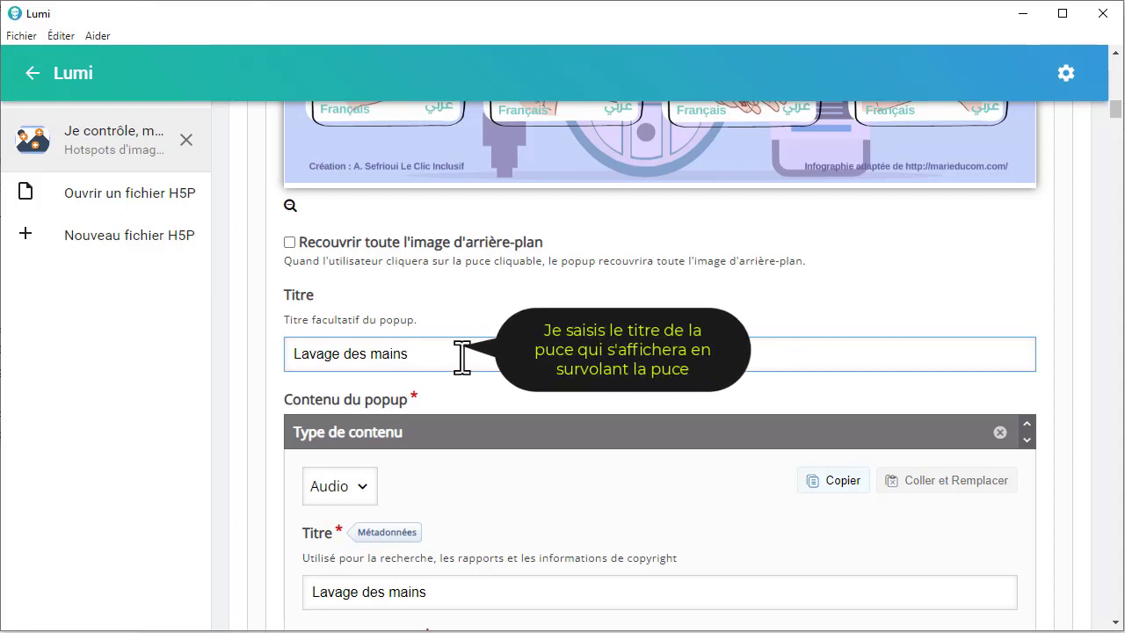
{"action": "scroll", "coordinate": [462, 356], "scroll_direction": "up", "scroll_amount": 3}
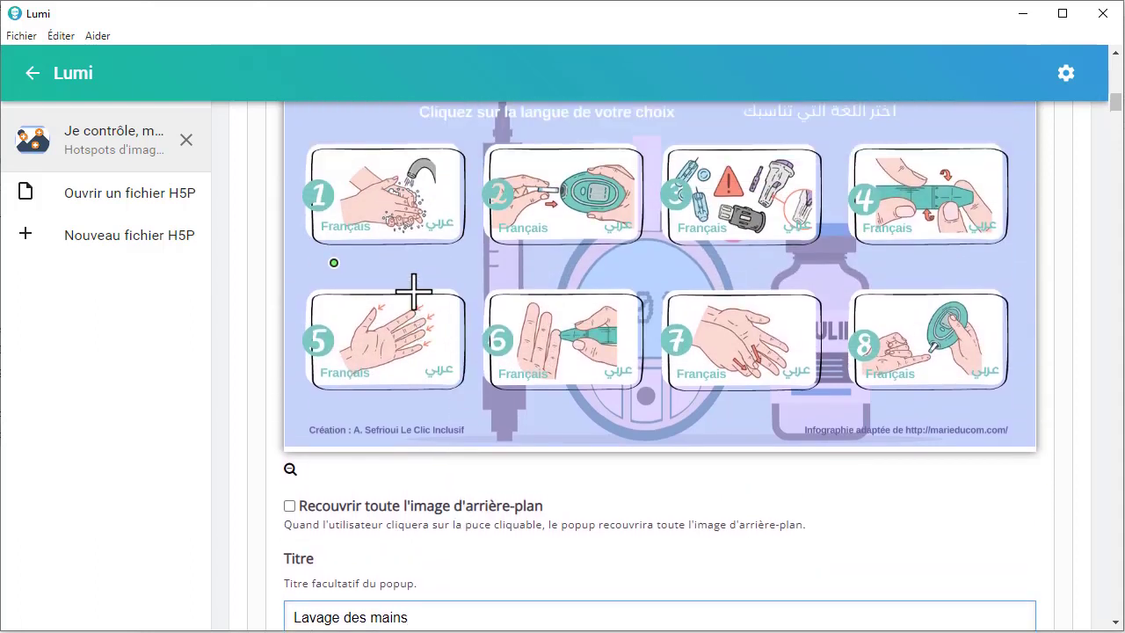
{"action": "scroll", "coordinate": [427, 507], "scroll_direction": "down", "scroll_amount": 2}
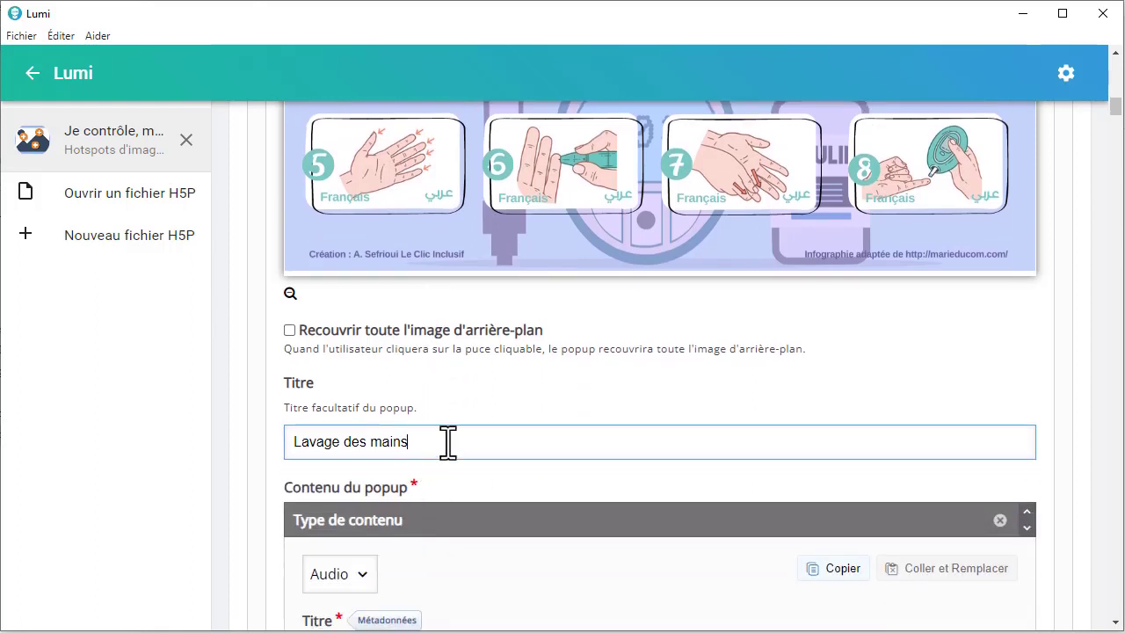
{"action": "scroll", "coordinate": [449, 442], "scroll_direction": "down", "scroll_amount": 3}
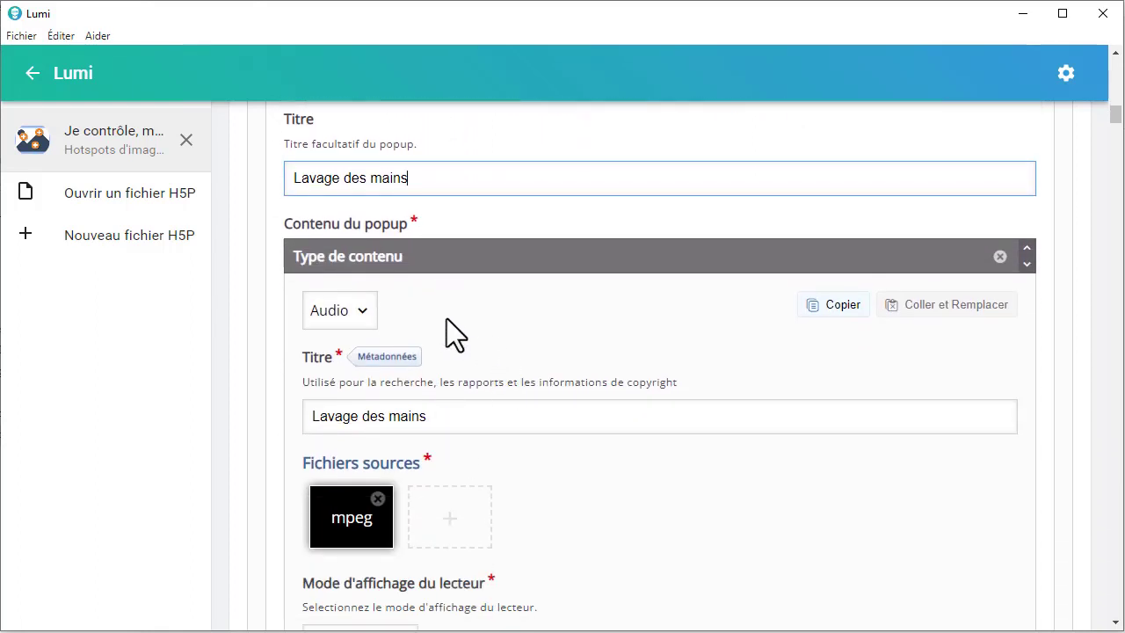
Step: Look through the content types for the first popup item of "Lavage des mains", keep Audio, and check its title
{"action": "left_click", "coordinate": [366, 313]}
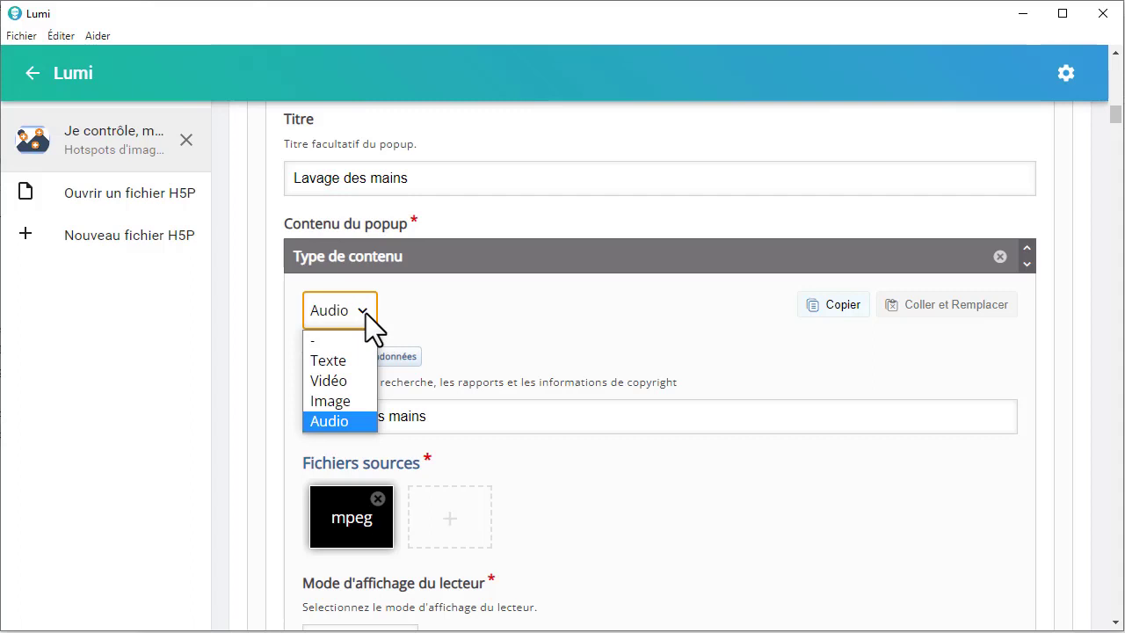
{"action": "left_click", "coordinate": [343, 423]}
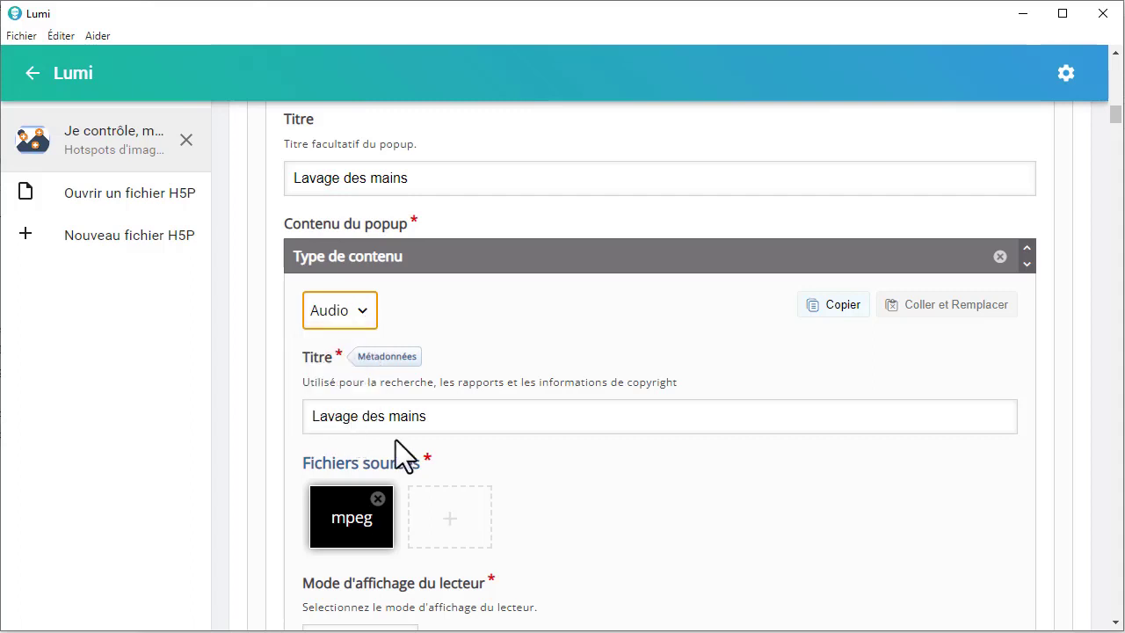
{"action": "left_click", "coordinate": [428, 425]}
Step: Upload the audio file Fr 1 as the source file of the "Lavage des mains" popup audio
{"action": "scroll", "coordinate": [504, 387], "scroll_direction": "down", "scroll_amount": 3}
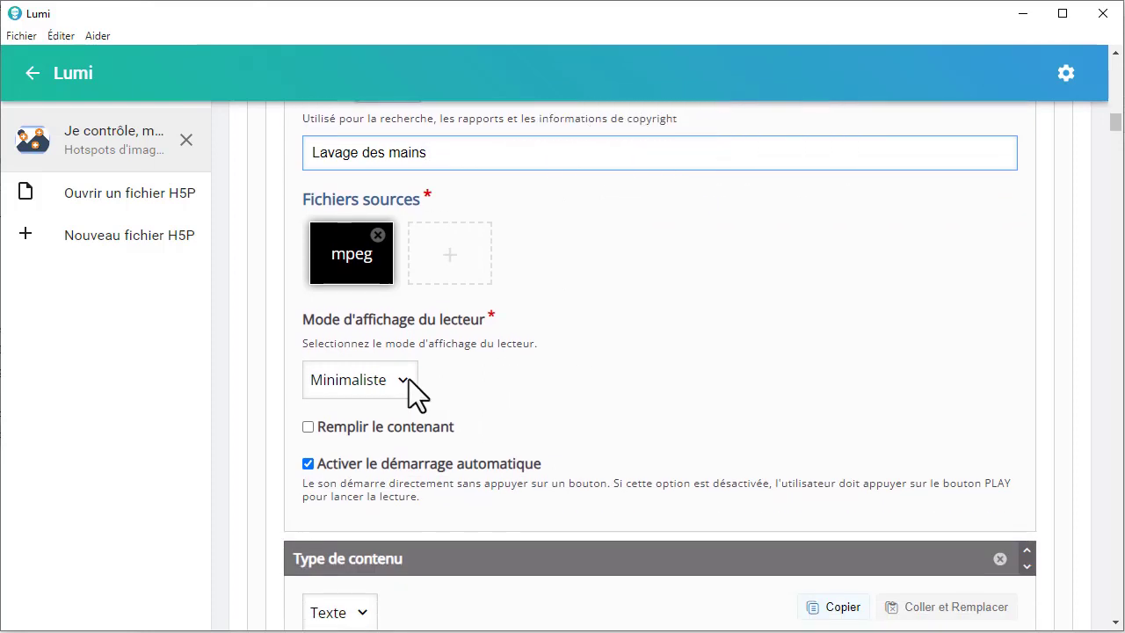
{"action": "left_click", "coordinate": [342, 280]}
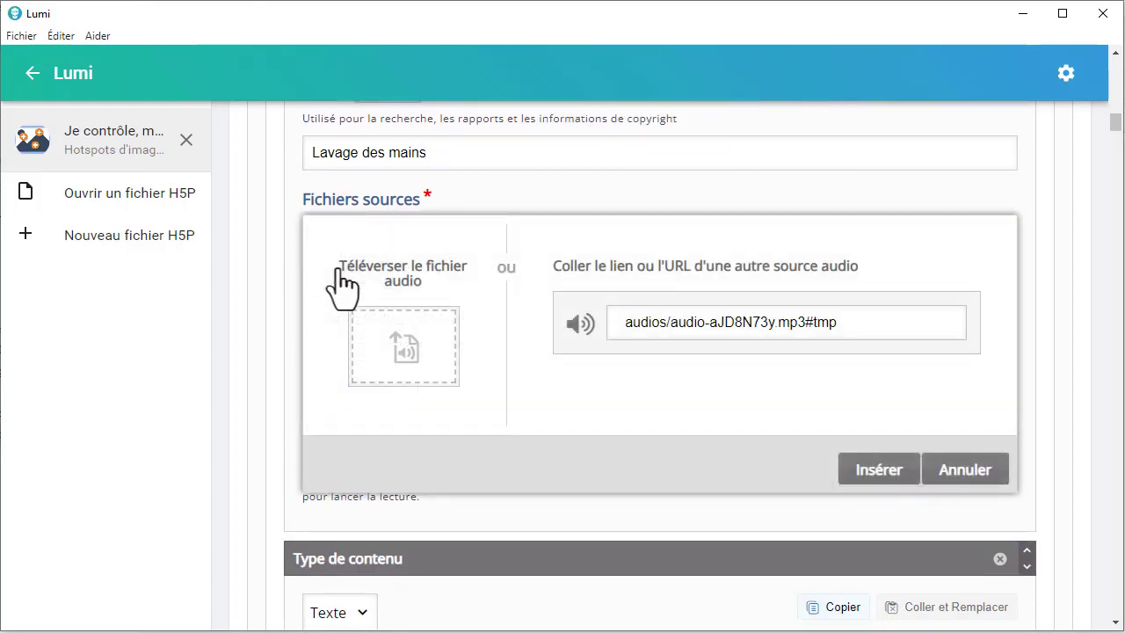
{"action": "left_click", "coordinate": [397, 344]}
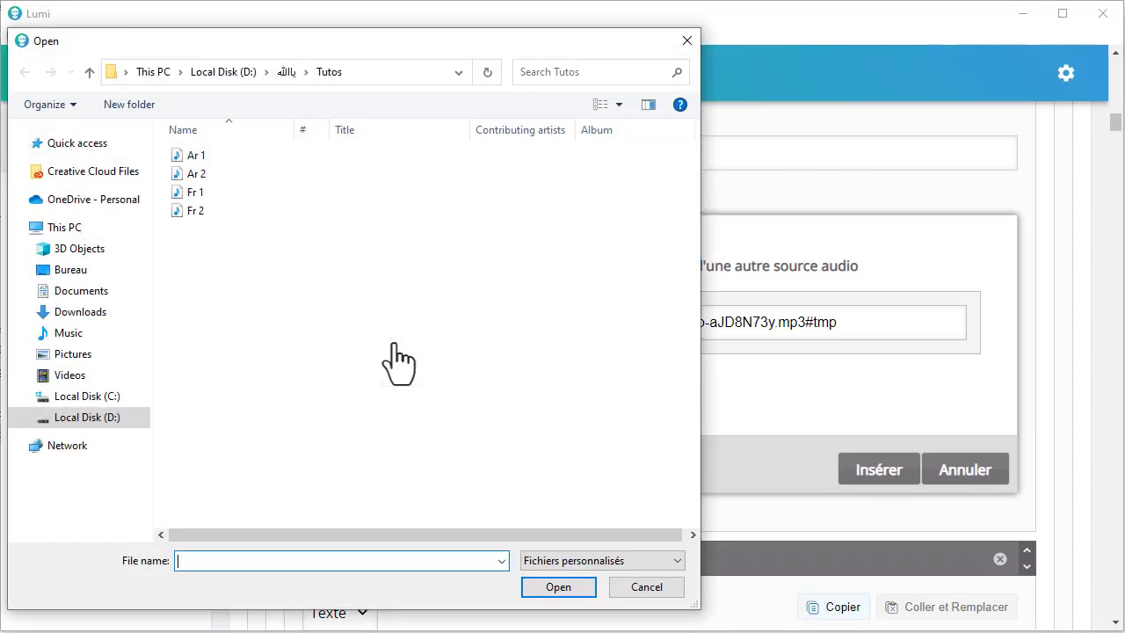
{"action": "left_click", "coordinate": [208, 195]}
{"action": "left_click", "coordinate": [559, 587]}
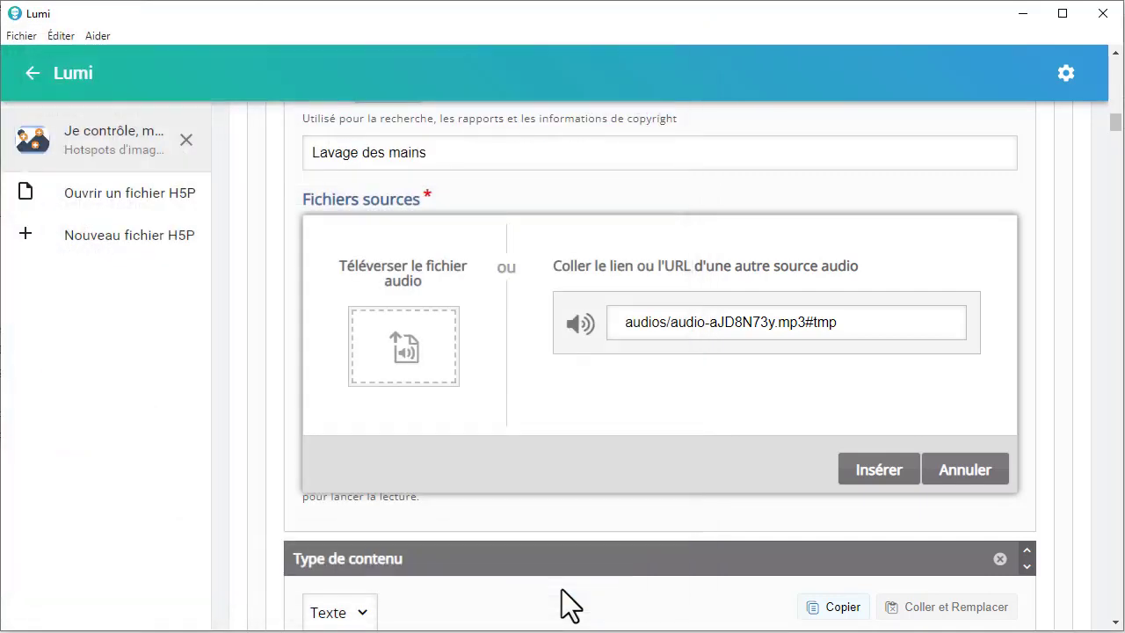
Step: Look through the audio player display modes for the "Lavage des mains" popup and keep Minimaliste
{"action": "scroll", "coordinate": [457, 387], "scroll_direction": "down", "scroll_amount": 1}
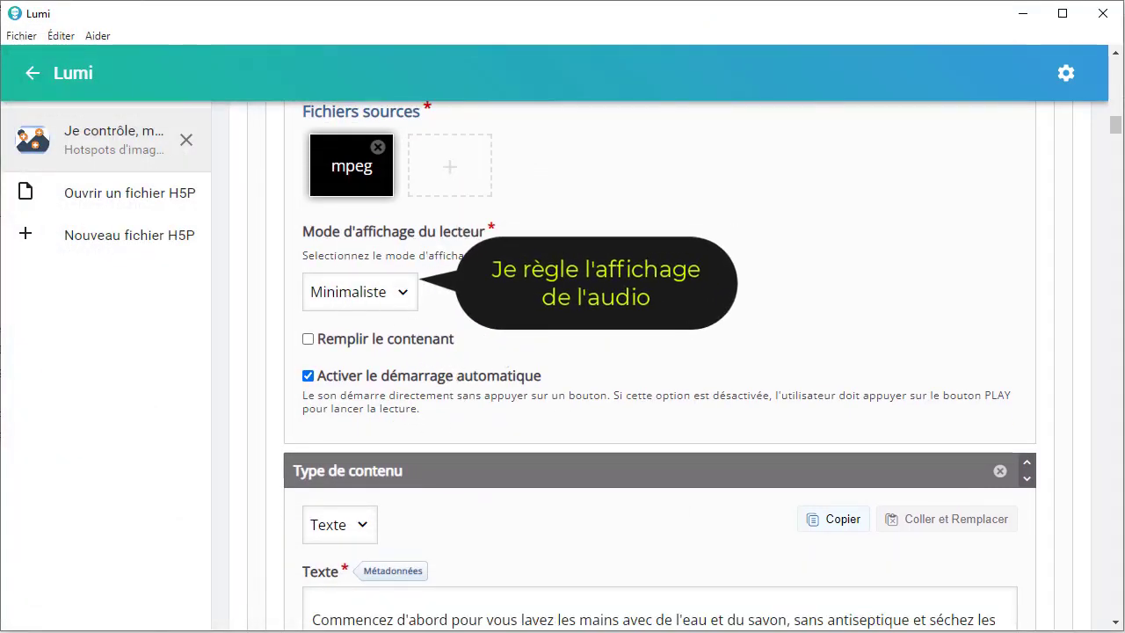
{"action": "scroll", "coordinate": [492, 280], "scroll_direction": "up", "scroll_amount": 1}
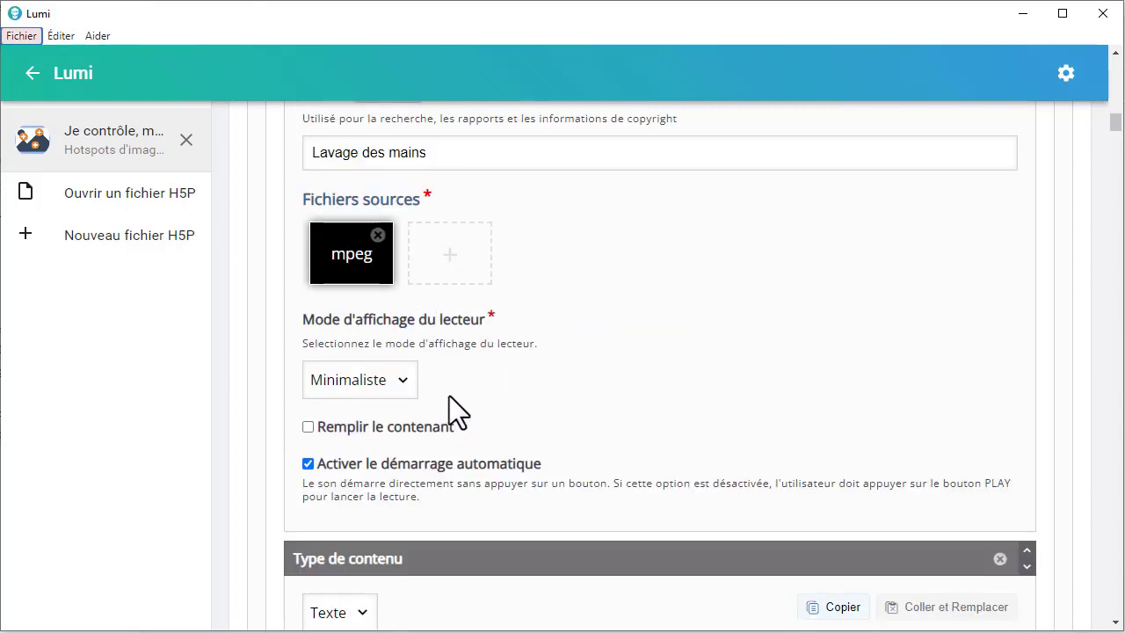
{"action": "left_click", "coordinate": [407, 380]}
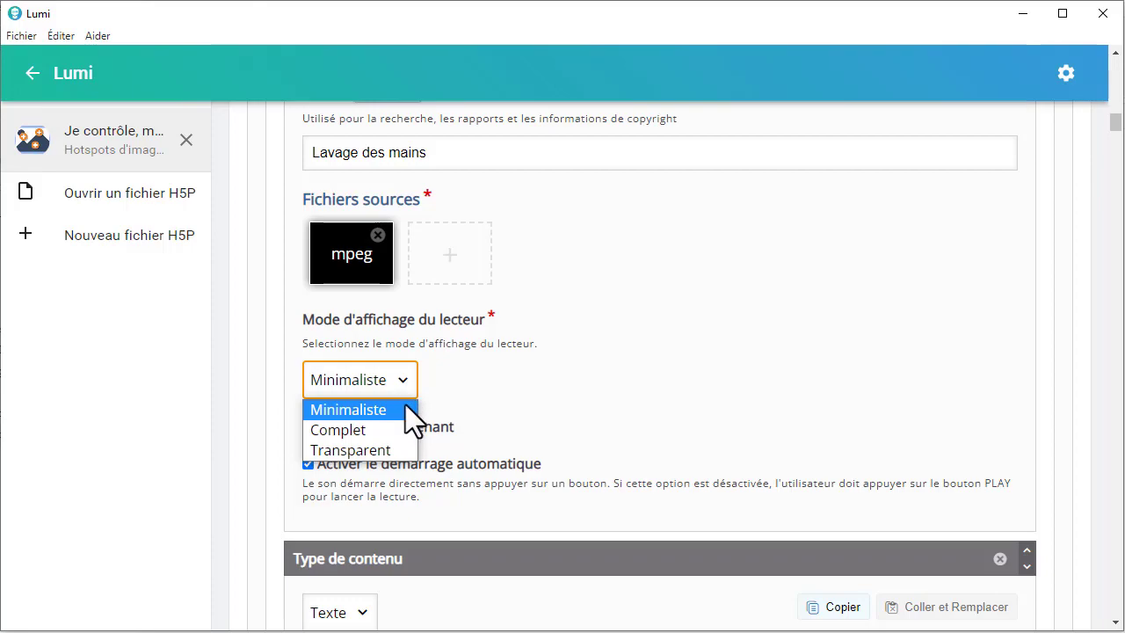
{"action": "left_click", "coordinate": [405, 406]}
{"action": "scroll", "coordinate": [568, 327], "scroll_direction": "up", "scroll_amount": 1}
{"action": "scroll", "coordinate": [568, 326], "scroll_direction": "up", "scroll_amount": 15}
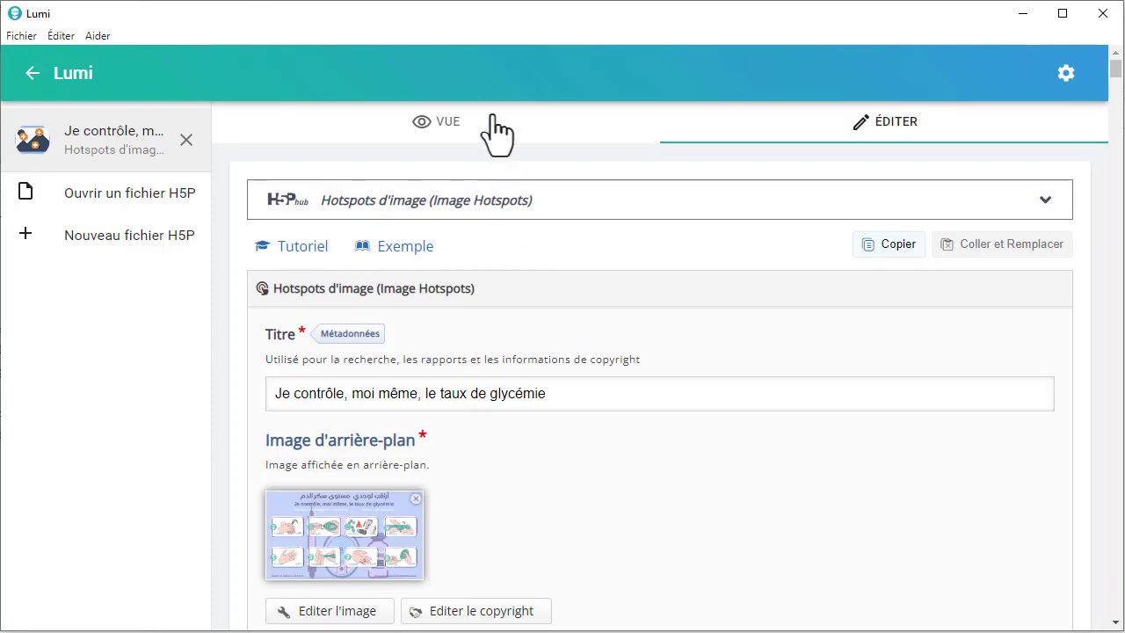
Step: Preview the activity and check the "Lavage des mains" popup with the Minimaliste audio player, closing it when done
{"action": "left_click", "coordinate": [492, 116]}
{"action": "scroll", "coordinate": [417, 475], "scroll_direction": "down", "scroll_amount": 1}
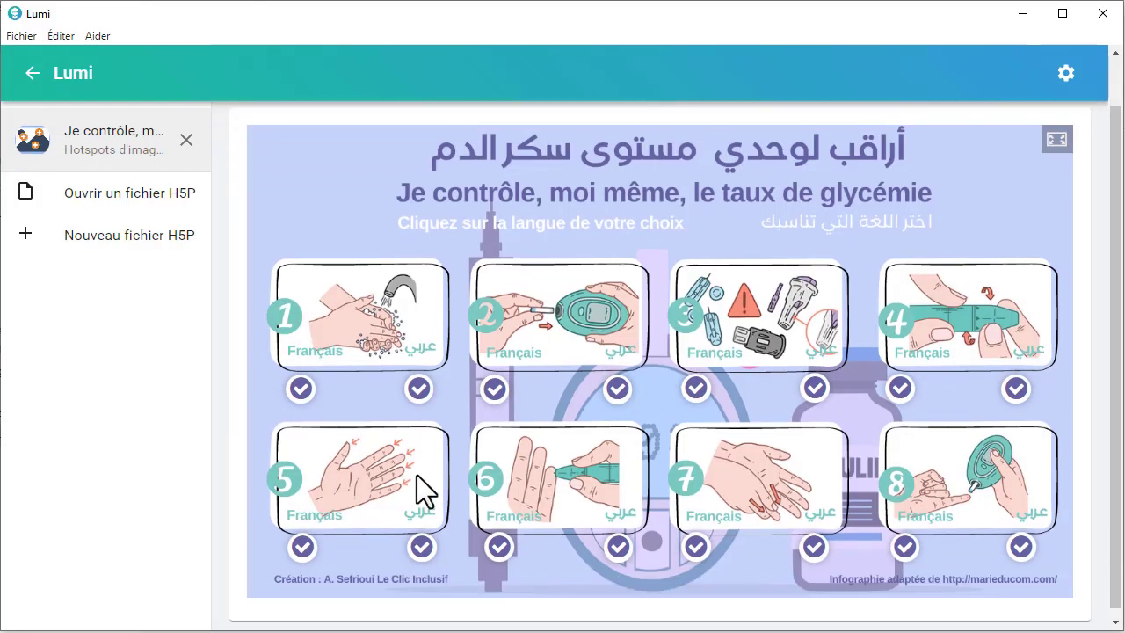
{"action": "left_click", "coordinate": [301, 385]}
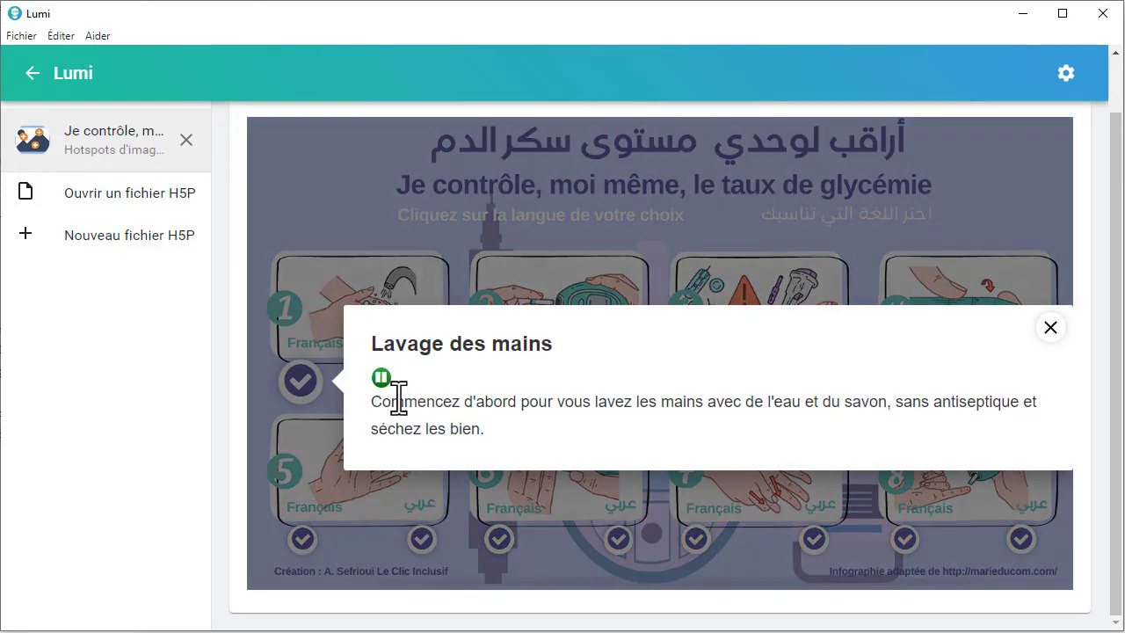
{"action": "left_click", "coordinate": [1050, 328]}
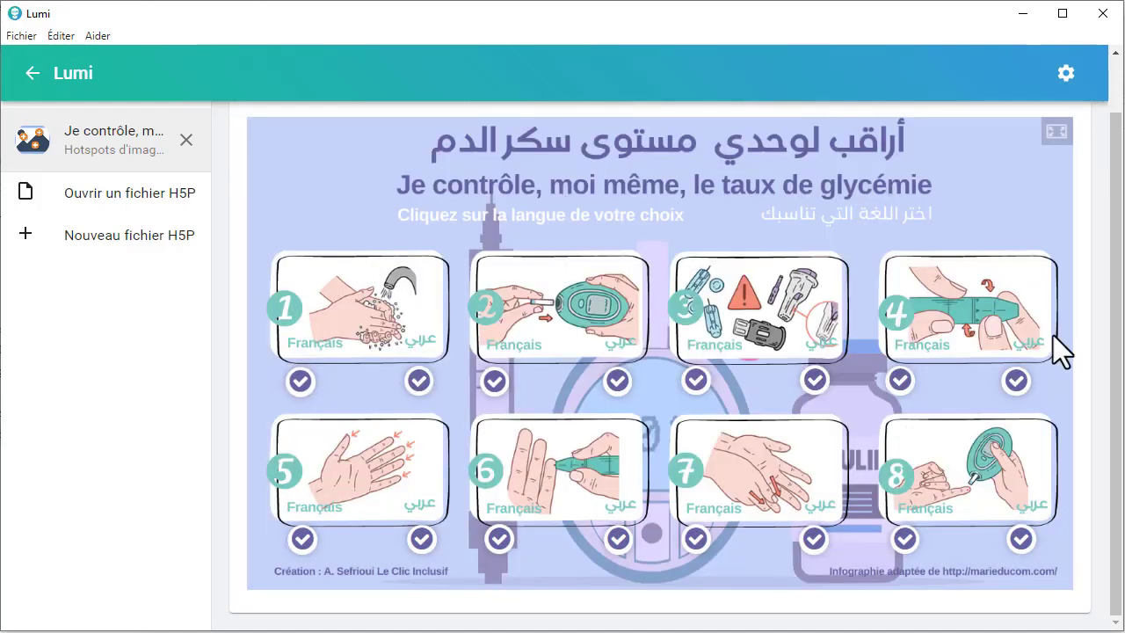
{"action": "scroll", "coordinate": [1027, 175], "scroll_direction": "up", "scroll_amount": 2}
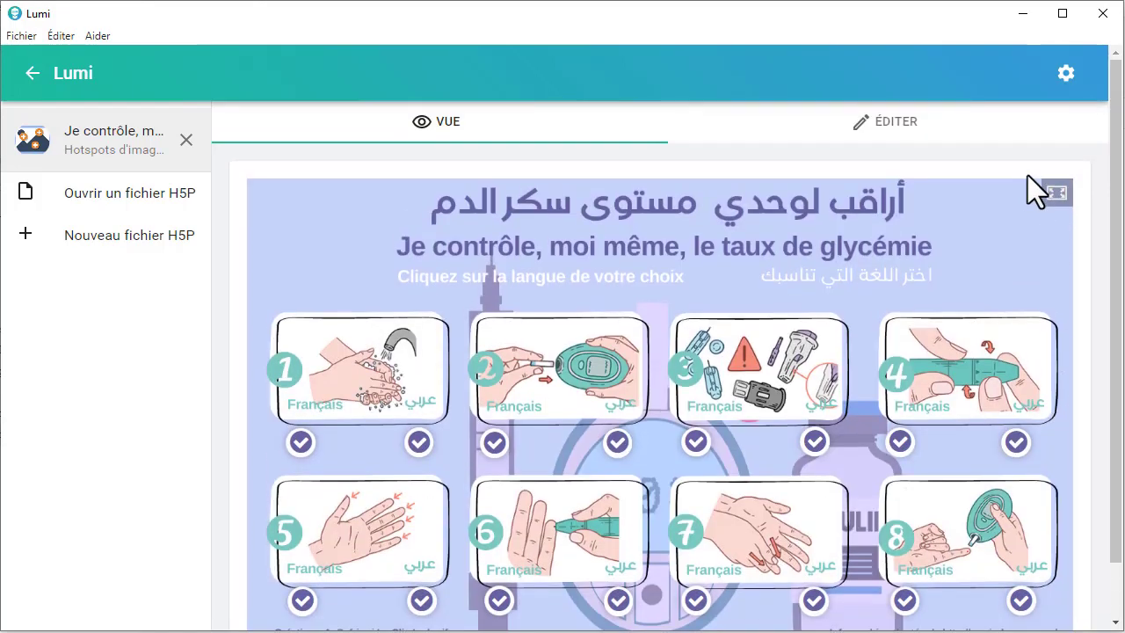
Step: Return to editing and set the audio player display mode of the "Lavage des mains" popup to Complet
{"action": "left_click", "coordinate": [935, 138]}
{"action": "scroll", "coordinate": [356, 389], "scroll_direction": "down", "scroll_amount": 15}
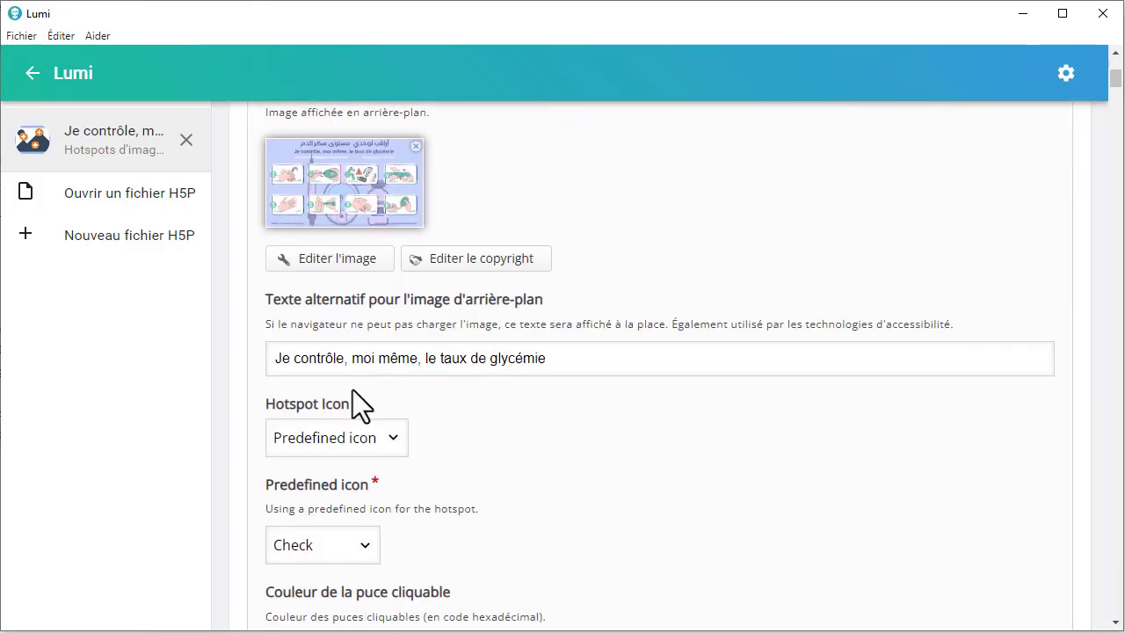
{"action": "scroll", "coordinate": [352, 390], "scroll_direction": "down", "scroll_amount": 5}
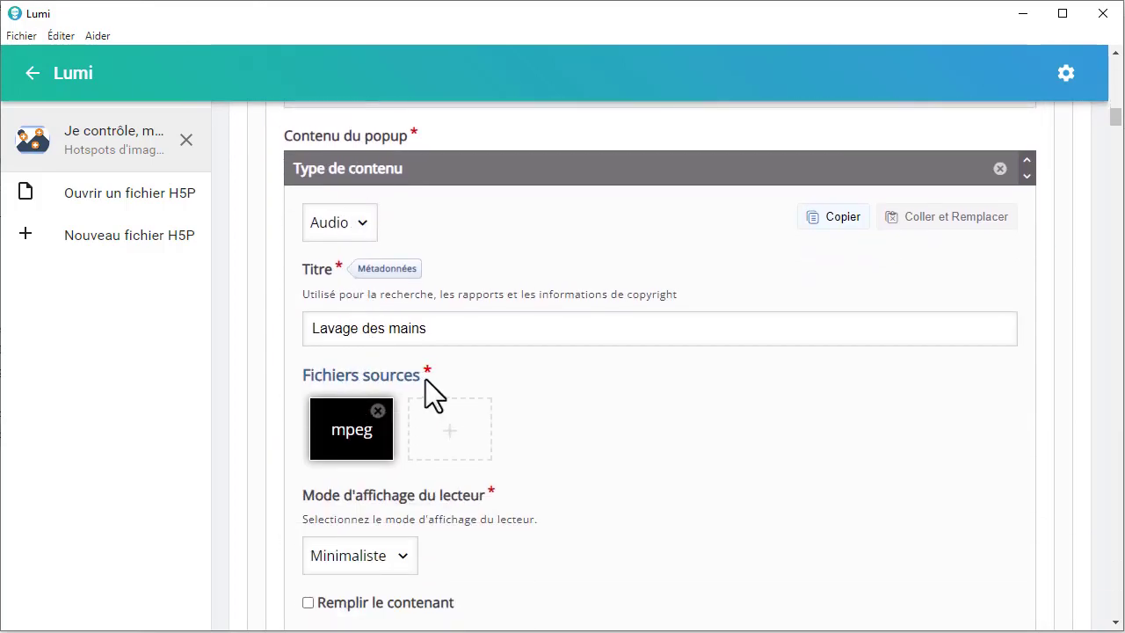
{"action": "scroll", "coordinate": [425, 379], "scroll_direction": "down", "scroll_amount": 3}
{"action": "left_click", "coordinate": [401, 385]}
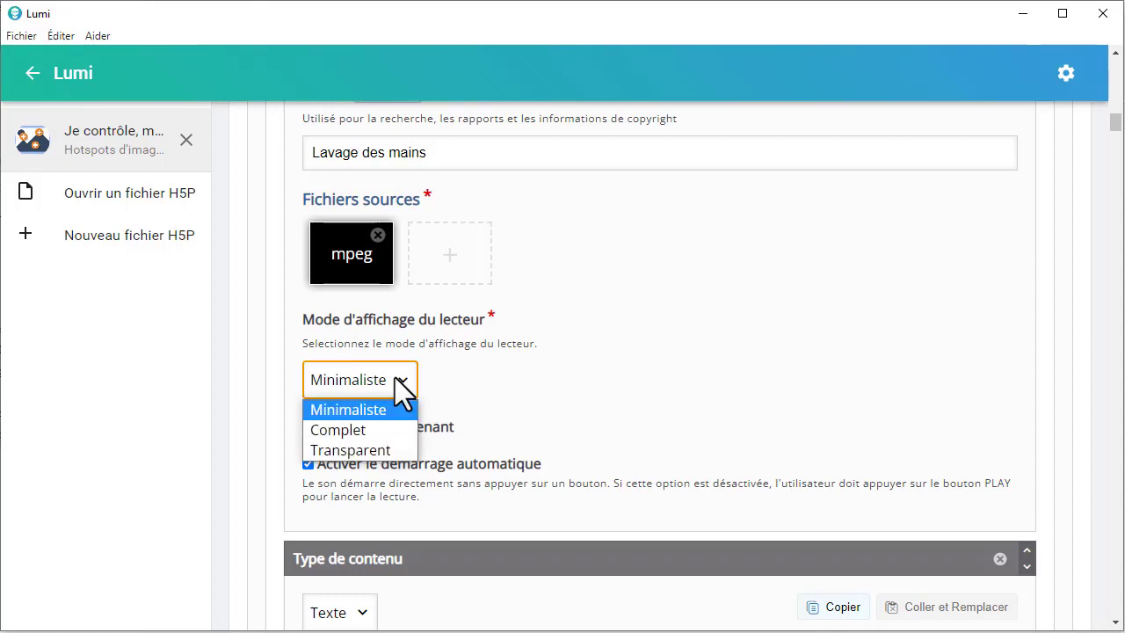
{"action": "left_click", "coordinate": [361, 432]}
Step: Preview the "Lavage des mains" popup with the Complet audio player and close it
{"action": "scroll", "coordinate": [597, 388], "scroll_direction": "up", "scroll_amount": 5}
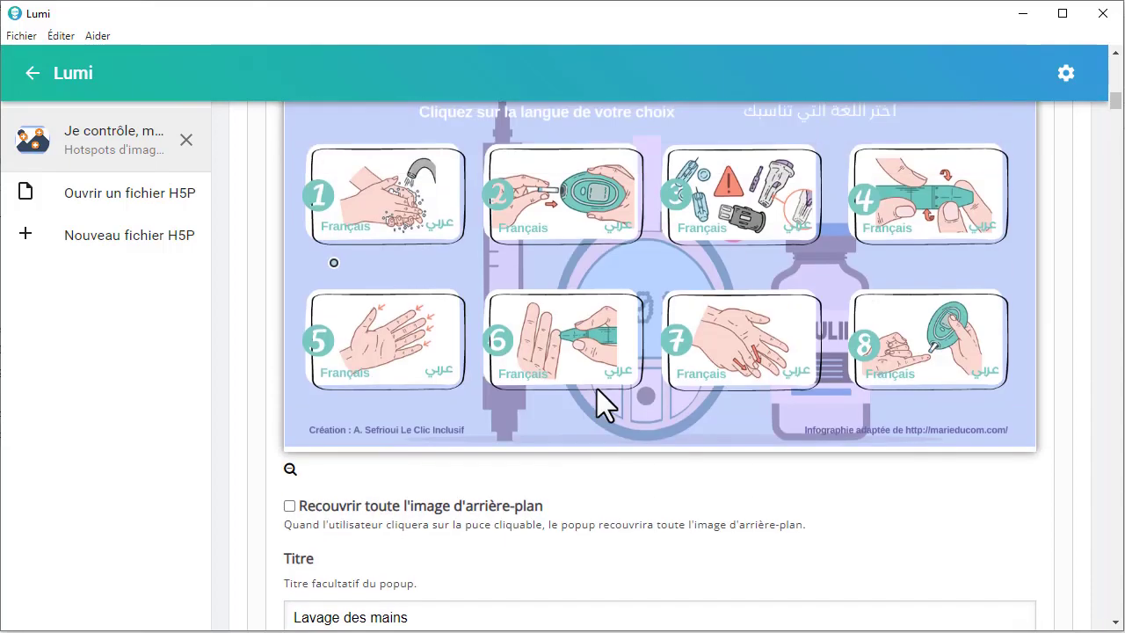
{"action": "scroll", "coordinate": [596, 388], "scroll_direction": "up", "scroll_amount": 10}
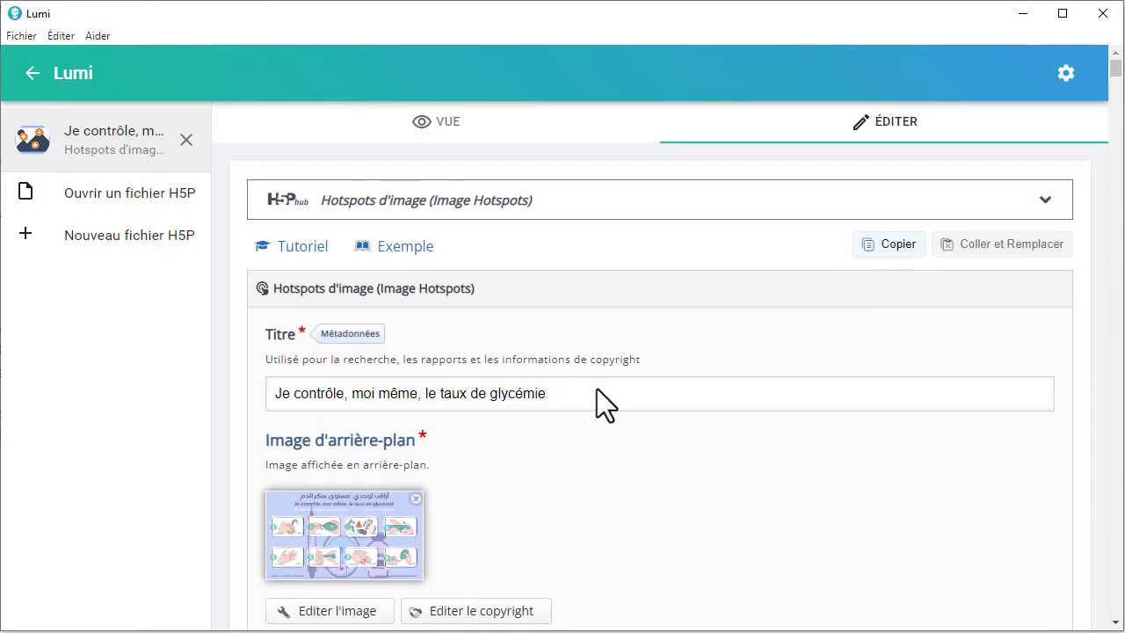
{"action": "left_click", "coordinate": [446, 125]}
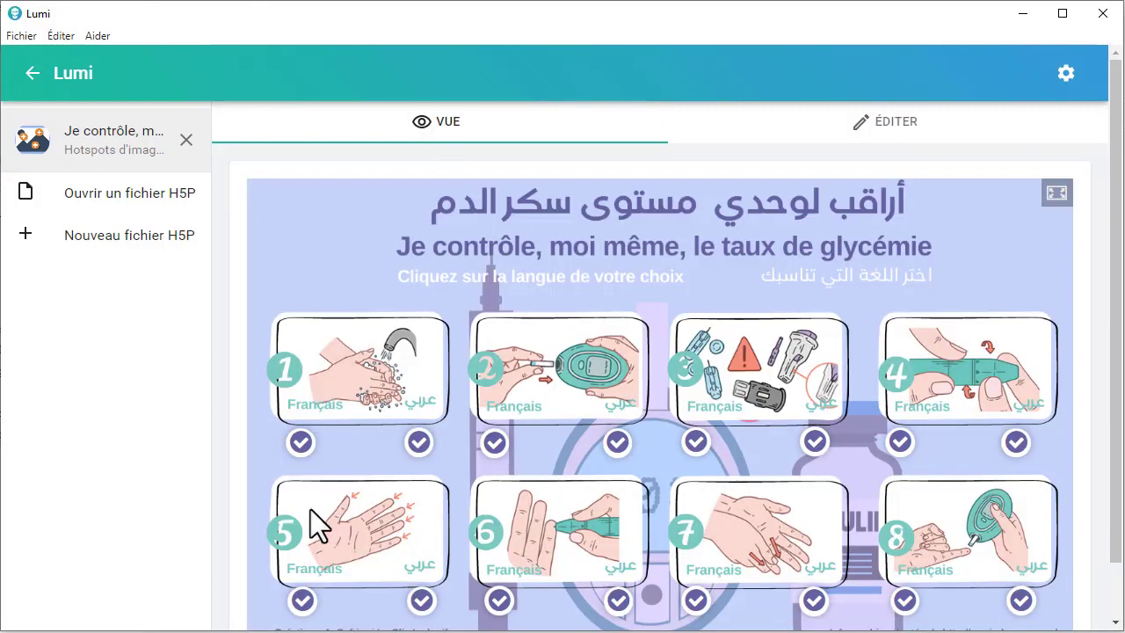
{"action": "left_click", "coordinate": [303, 453]}
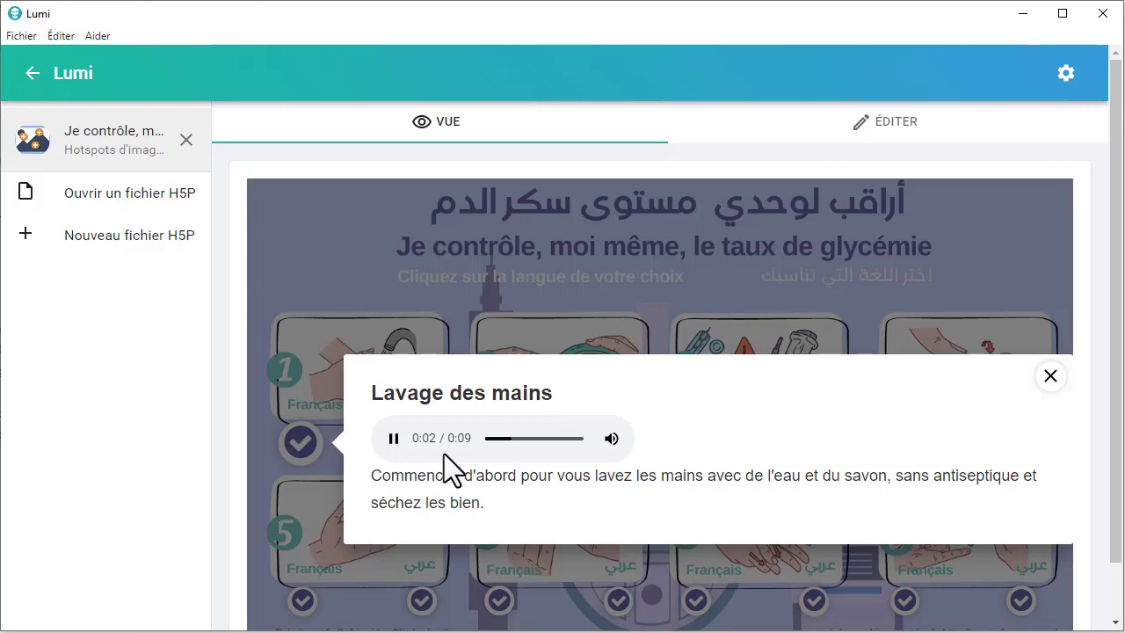
{"action": "left_click", "coordinate": [1050, 376]}
Step: Return to editing and set the audio player display mode of the "Lavage des mains" popup to Transparent
{"action": "left_click", "coordinate": [831, 141]}
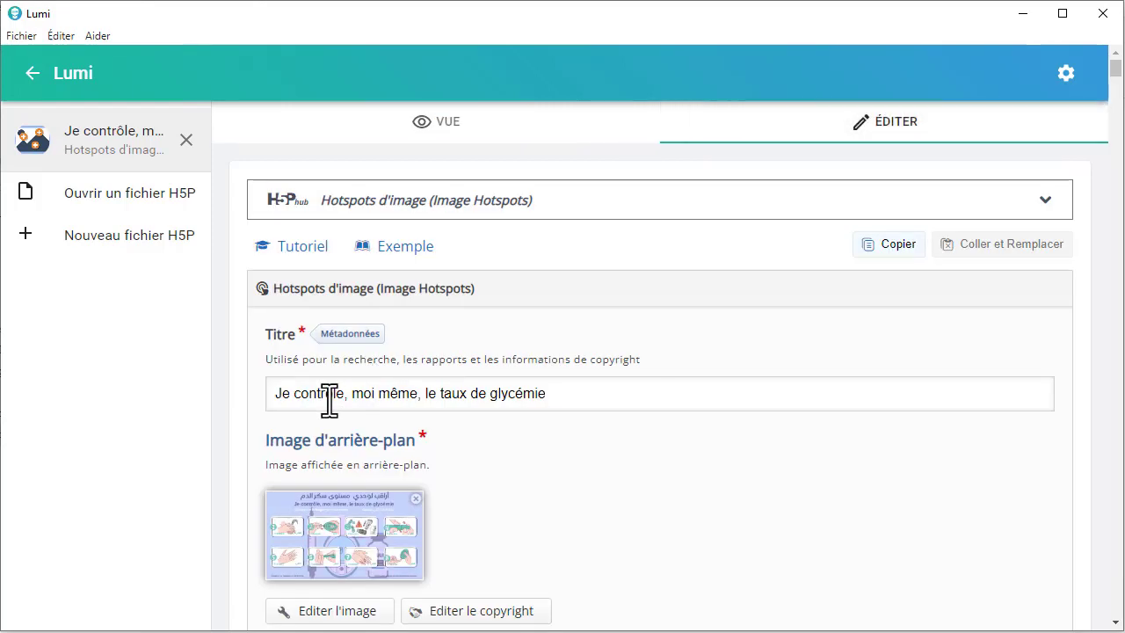
{"action": "scroll", "coordinate": [326, 395], "scroll_direction": "down", "scroll_amount": 10}
{"action": "scroll", "coordinate": [325, 390], "scroll_direction": "down", "scroll_amount": 12}
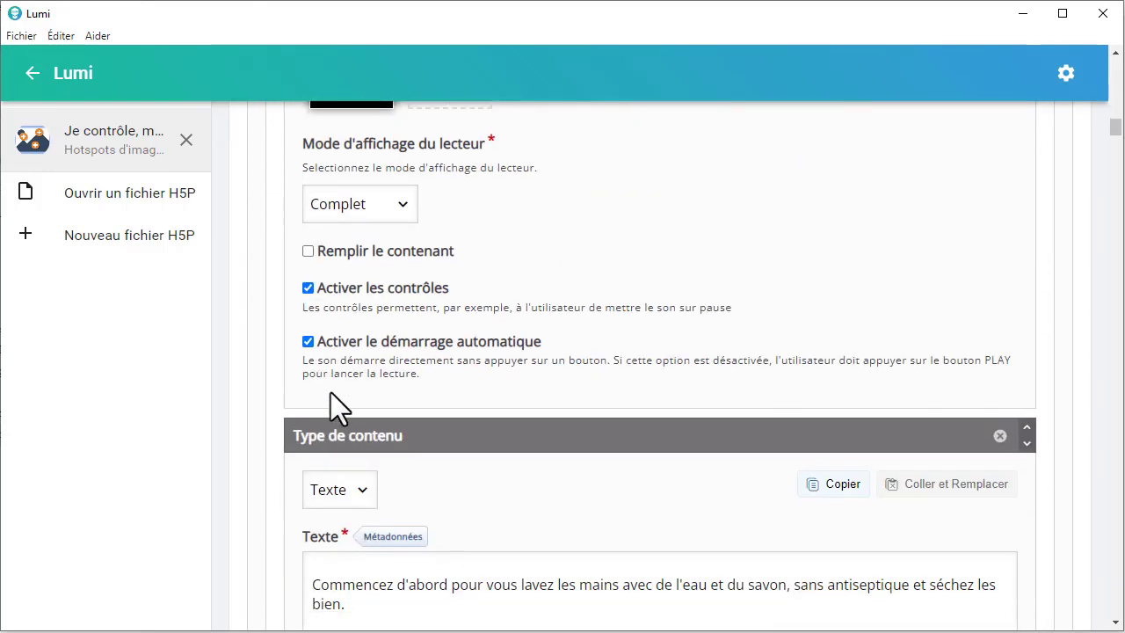
{"action": "scroll", "coordinate": [330, 392], "scroll_direction": "up", "scroll_amount": 2}
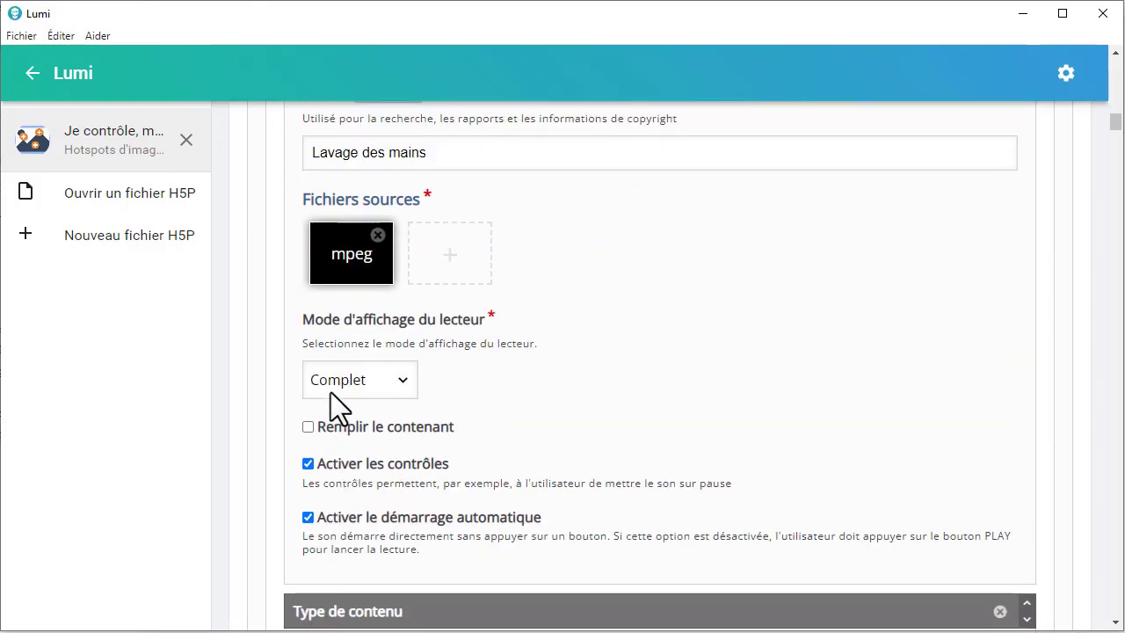
{"action": "scroll", "coordinate": [331, 392], "scroll_direction": "down", "scroll_amount": 2}
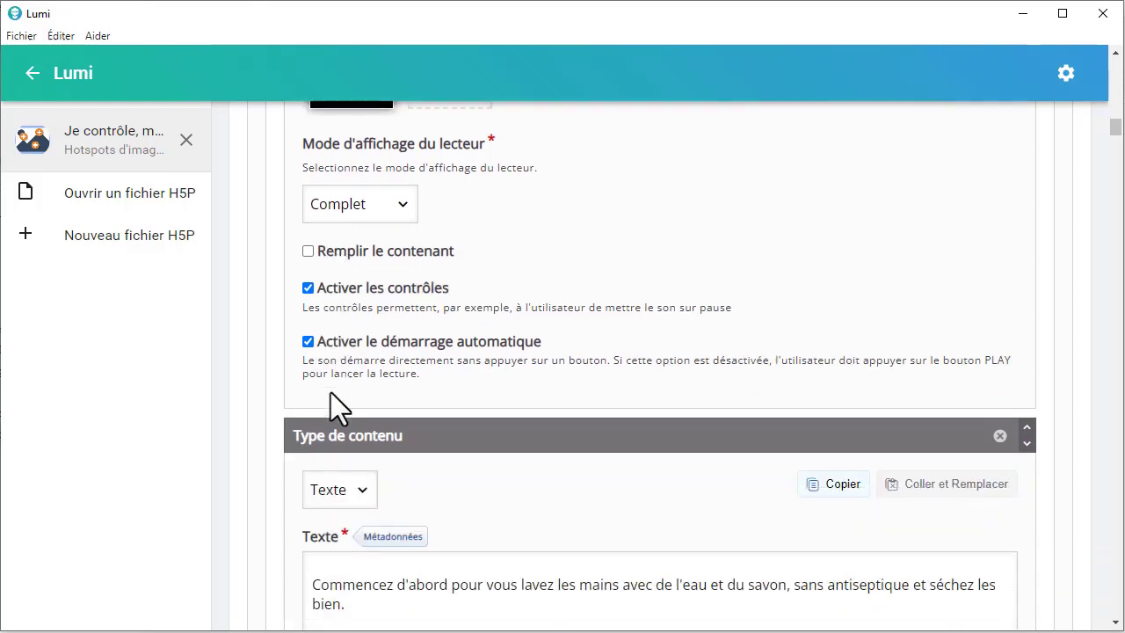
{"action": "left_click", "coordinate": [404, 205]}
{"action": "left_click", "coordinate": [378, 274]}
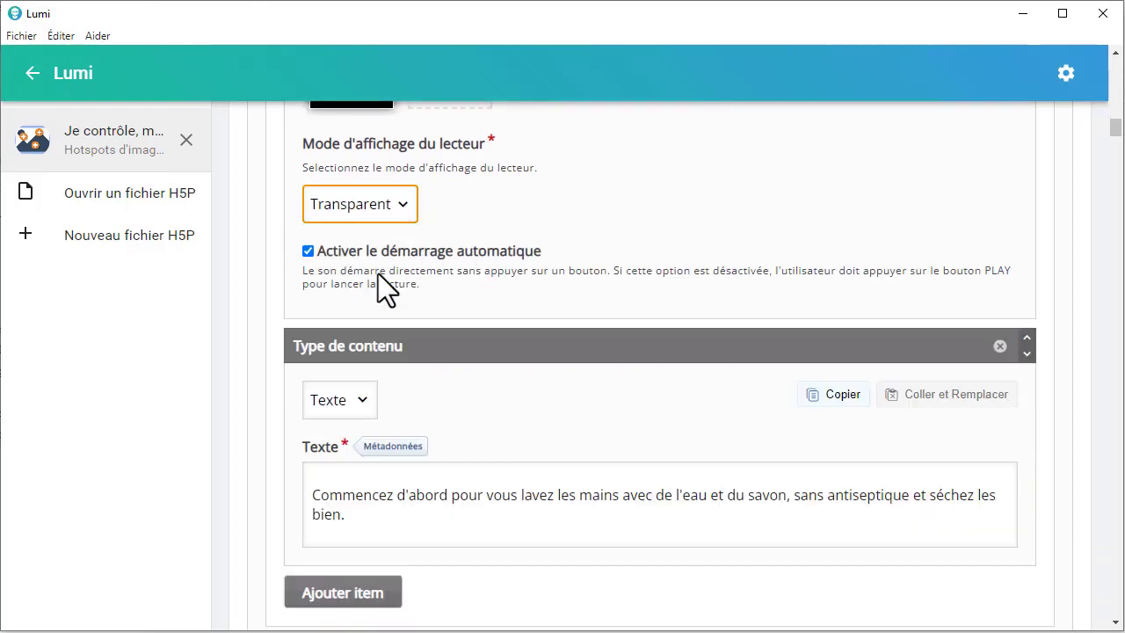
Step: Preview the activity and open the "Lavage des mains" popup to check the Transparent audio player
{"action": "scroll", "coordinate": [477, 284], "scroll_direction": "up", "scroll_amount": 5}
{"action": "scroll", "coordinate": [476, 284], "scroll_direction": "up", "scroll_amount": 10}
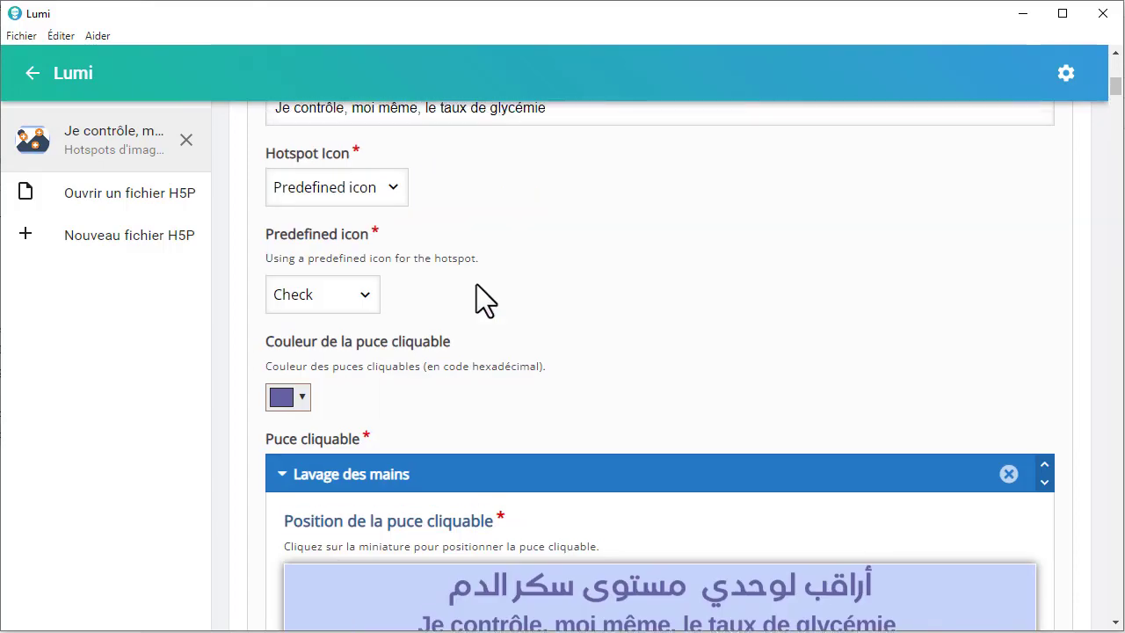
{"action": "left_click", "coordinate": [462, 125]}
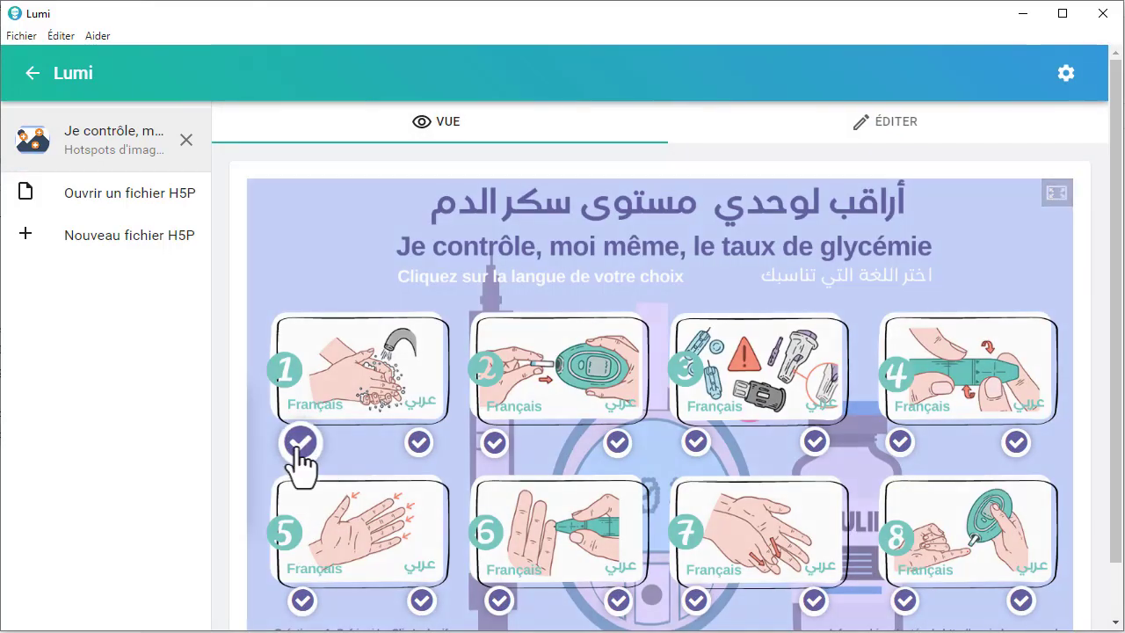
{"action": "left_click", "coordinate": [299, 444]}
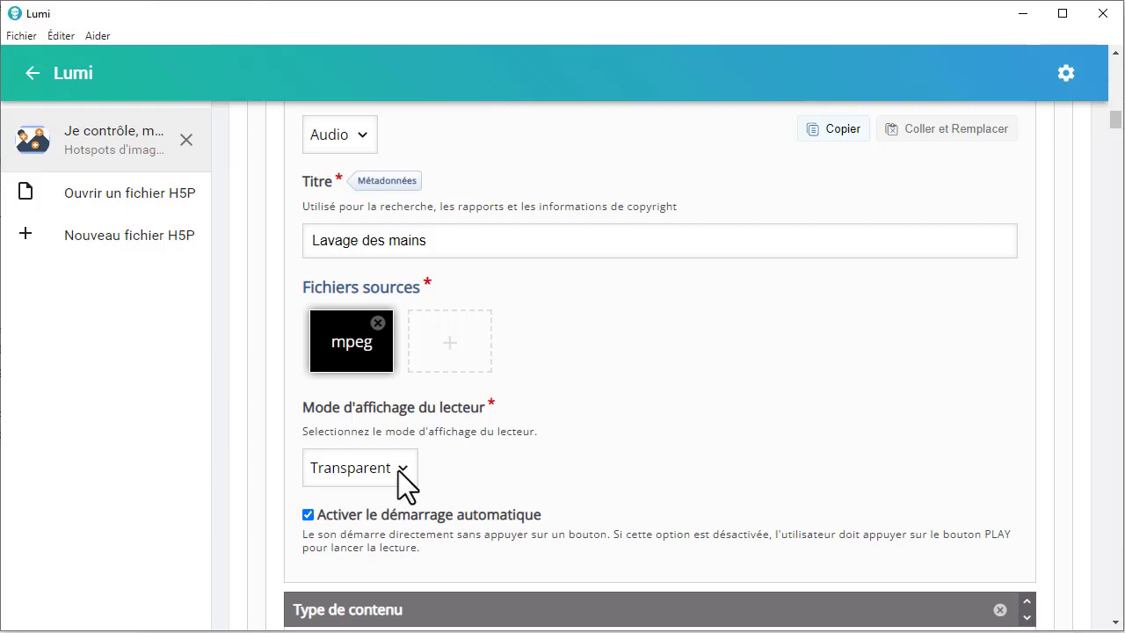
Step: Set the "Lavage des mains" audio player display mode to Minimaliste, and turn Remplir le contenant on and off again
{"action": "left_click", "coordinate": [397, 470]}
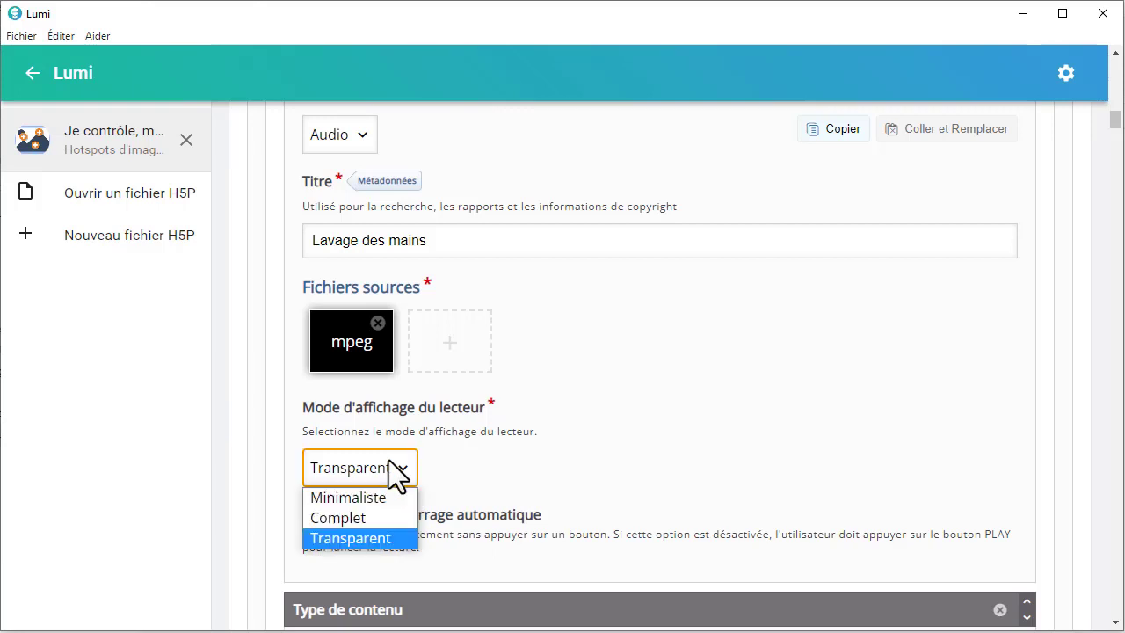
{"action": "left_click", "coordinate": [378, 494]}
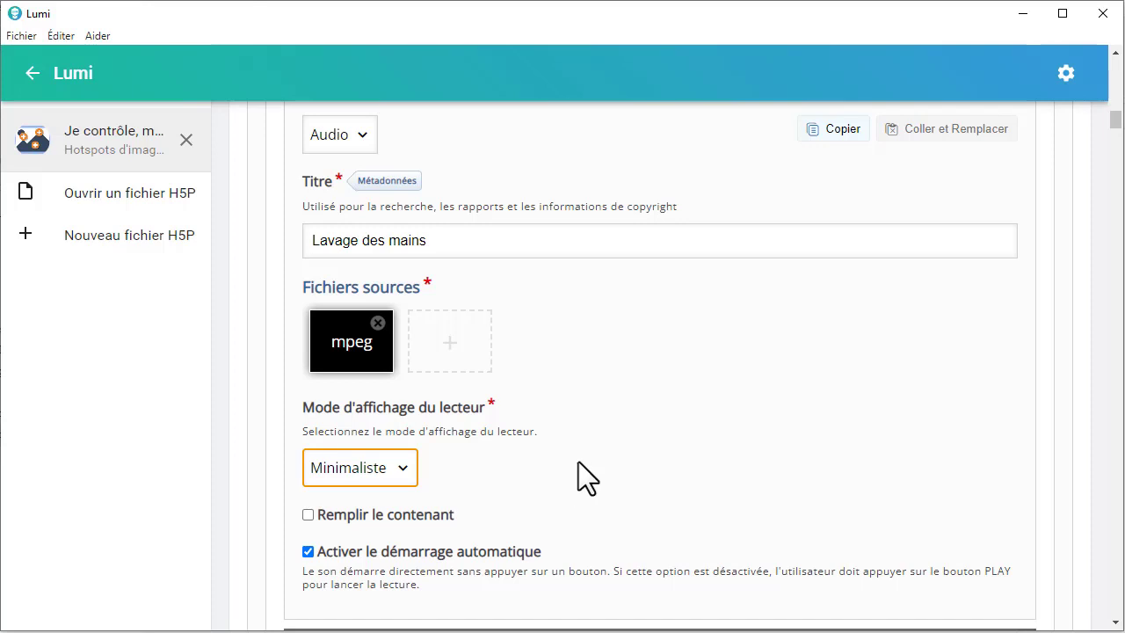
{"action": "scroll", "coordinate": [579, 462], "scroll_direction": "down", "scroll_amount": 2}
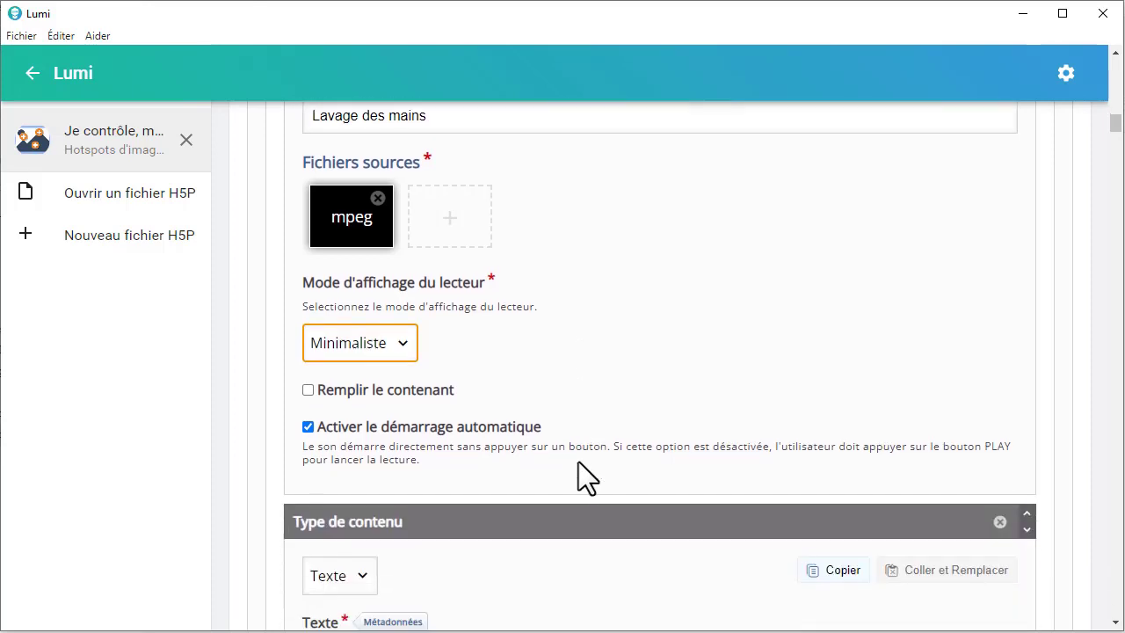
{"action": "left_click", "coordinate": [308, 428]}
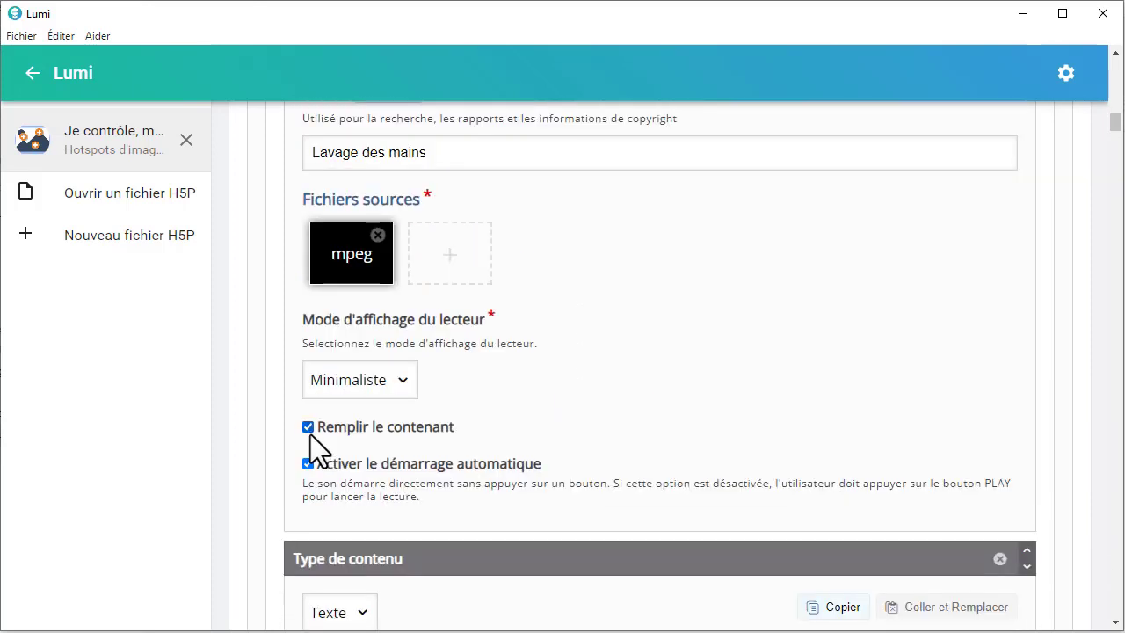
{"action": "left_click", "coordinate": [309, 429]}
Step: Examine the automatic start option and open the text item of the "Lavage des mains" popup for editing
{"action": "scroll", "coordinate": [497, 434], "scroll_direction": "down", "scroll_amount": 1}
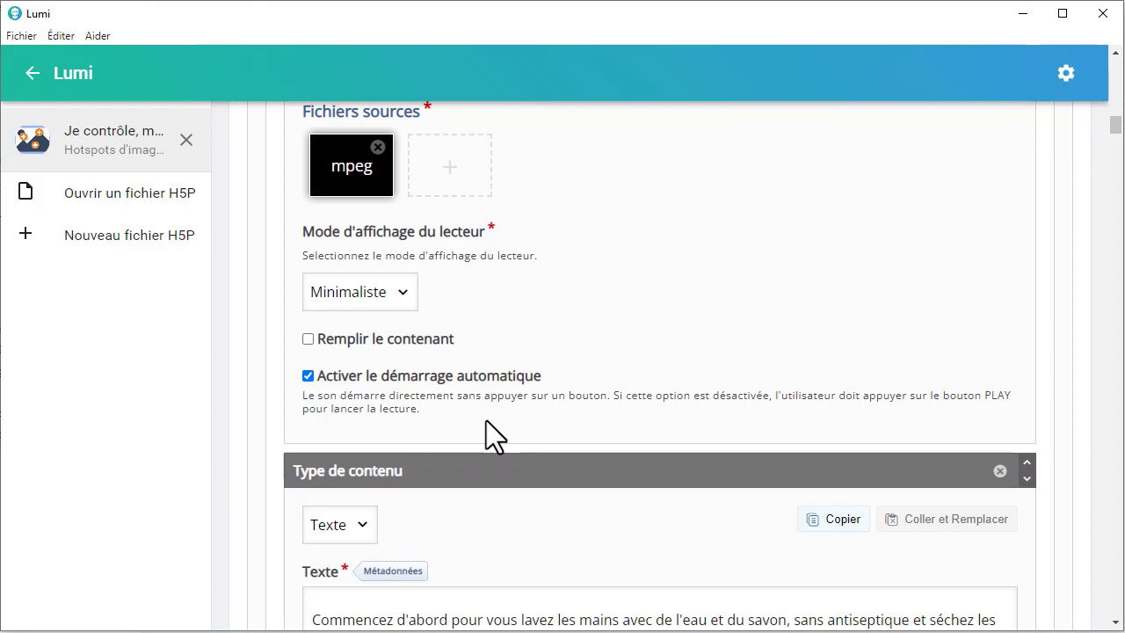
{"action": "scroll", "coordinate": [486, 420], "scroll_direction": "down", "scroll_amount": 2}
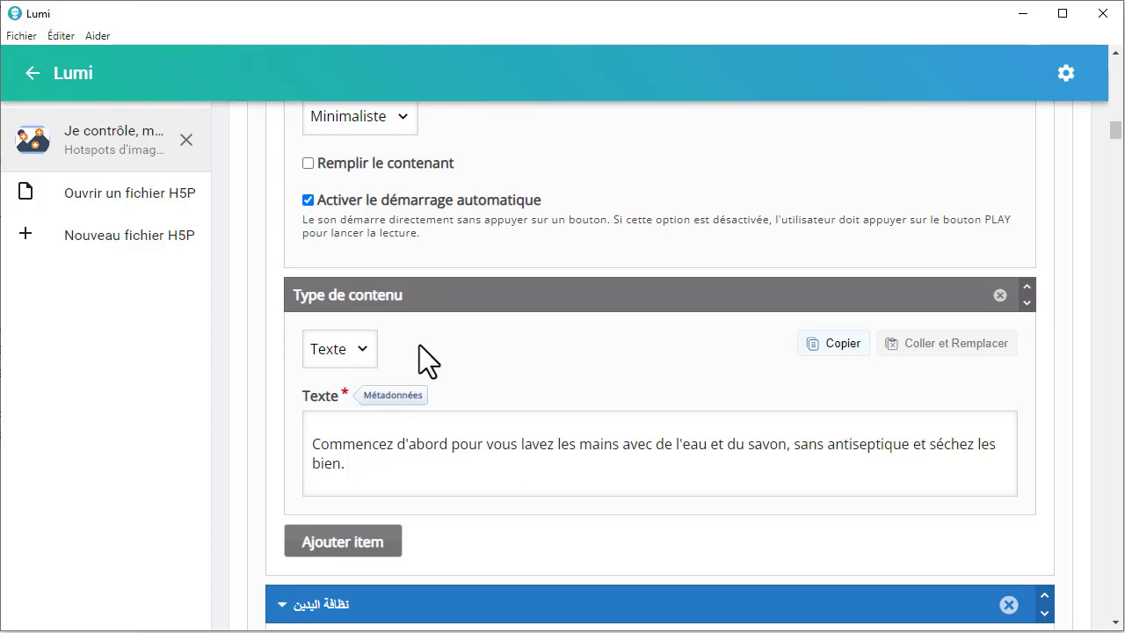
{"action": "left_click", "coordinate": [369, 467]}
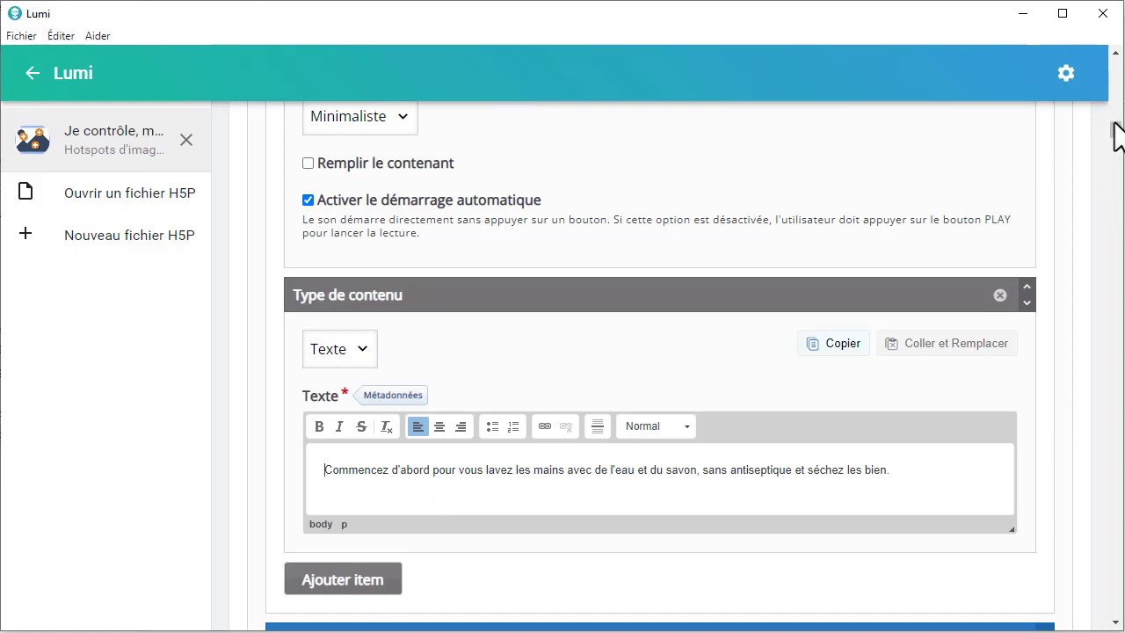
Step: Preview the activity and open the "Lavage des mains" popup to check its audio and text together
{"action": "left_click_drag", "start_coordinate": [1116, 136], "coordinate": [1105, 76]}
{"action": "scroll", "coordinate": [668, 175], "scroll_direction": "up", "scroll_amount": 3}
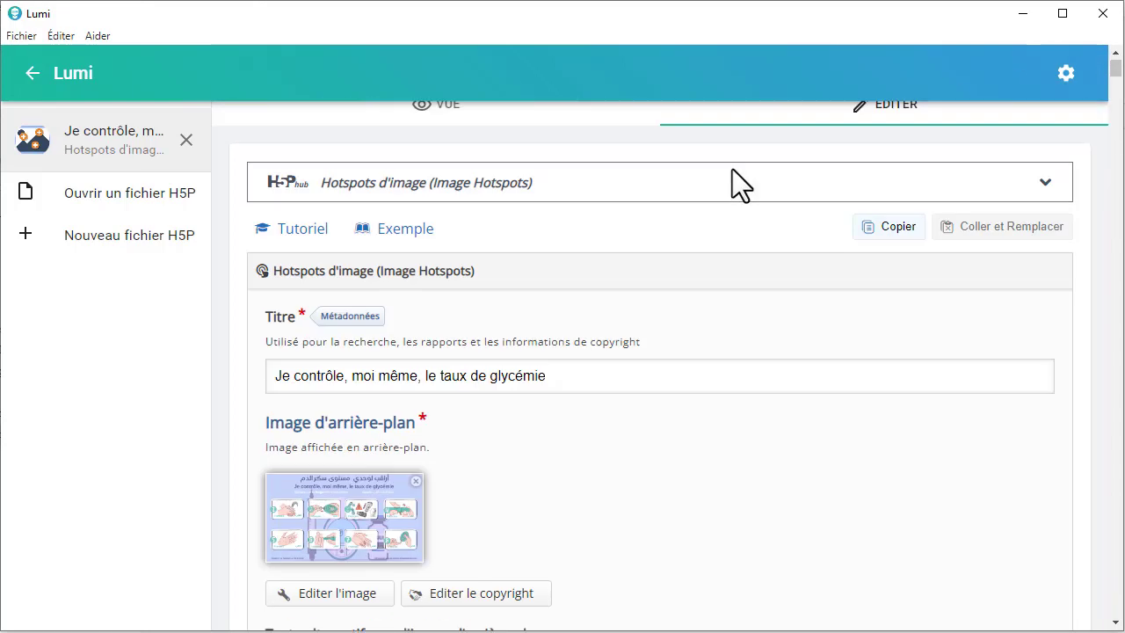
{"action": "left_click", "coordinate": [553, 137]}
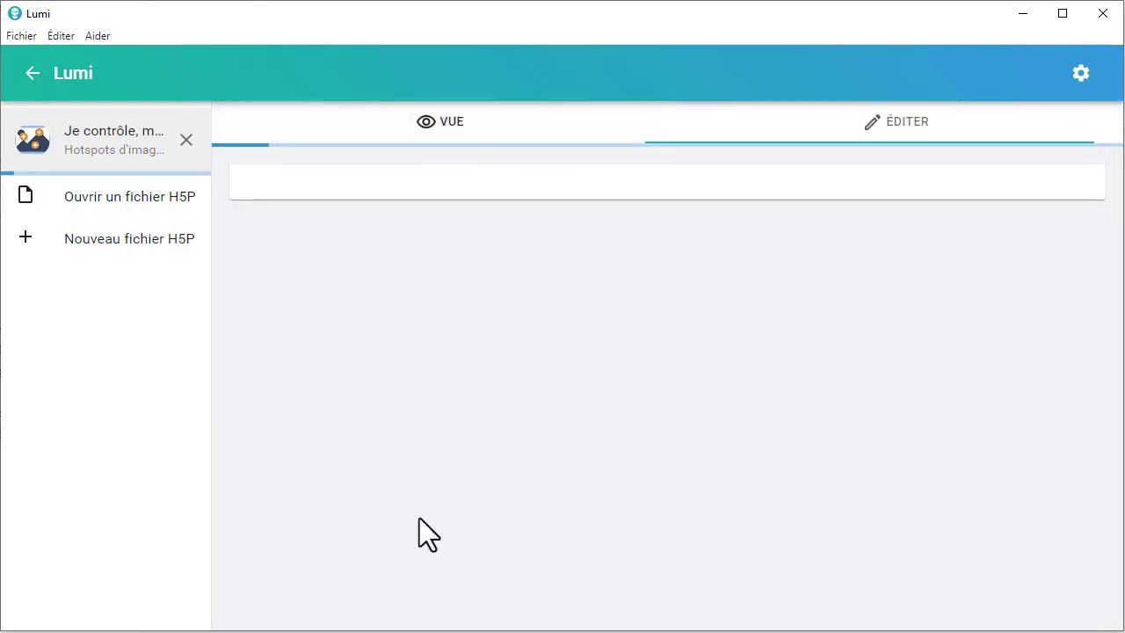
{"action": "left_click", "coordinate": [298, 443]}
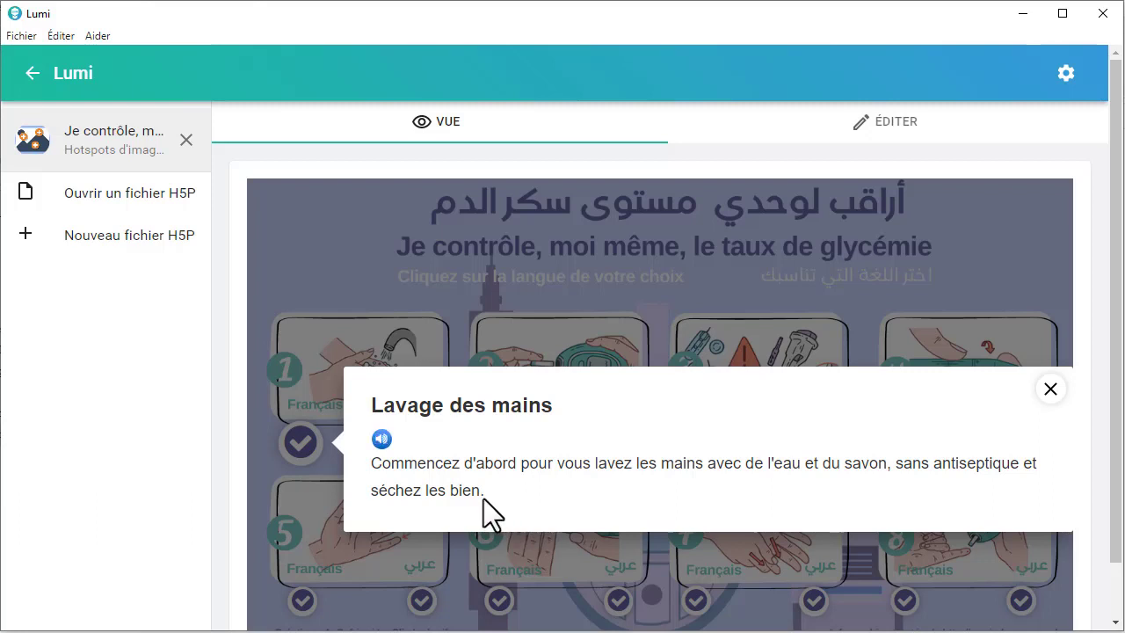
Step: Return to editing and add a third content item to the "Lavage des mains" popup, below the text item
{"action": "left_click", "coordinate": [965, 133]}
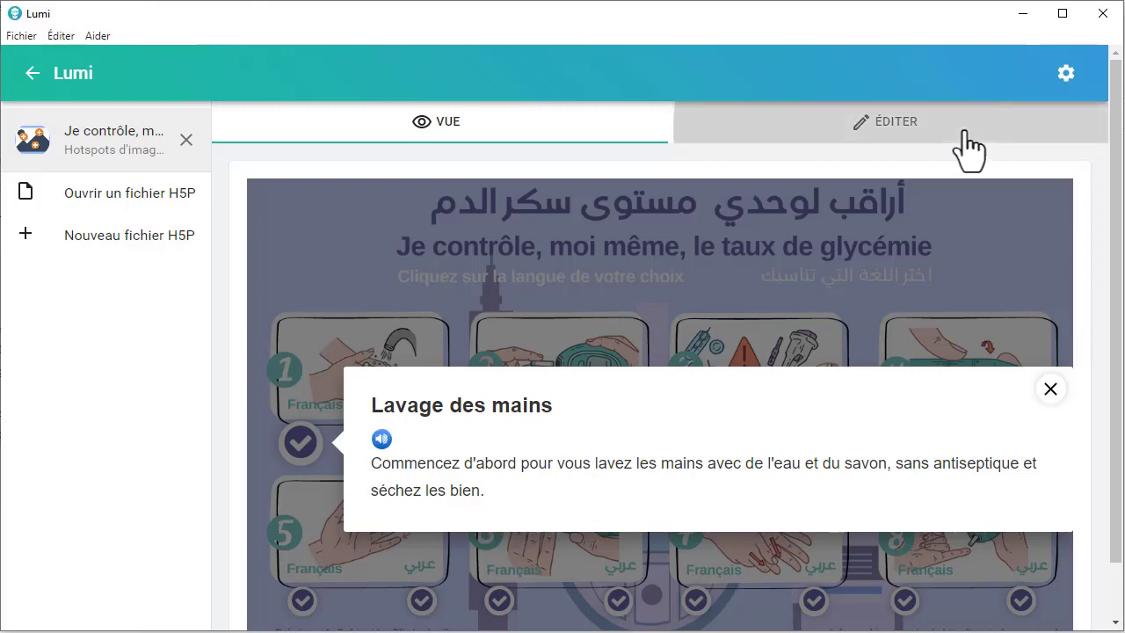
{"action": "scroll", "coordinate": [434, 401], "scroll_direction": "down", "scroll_amount": 8}
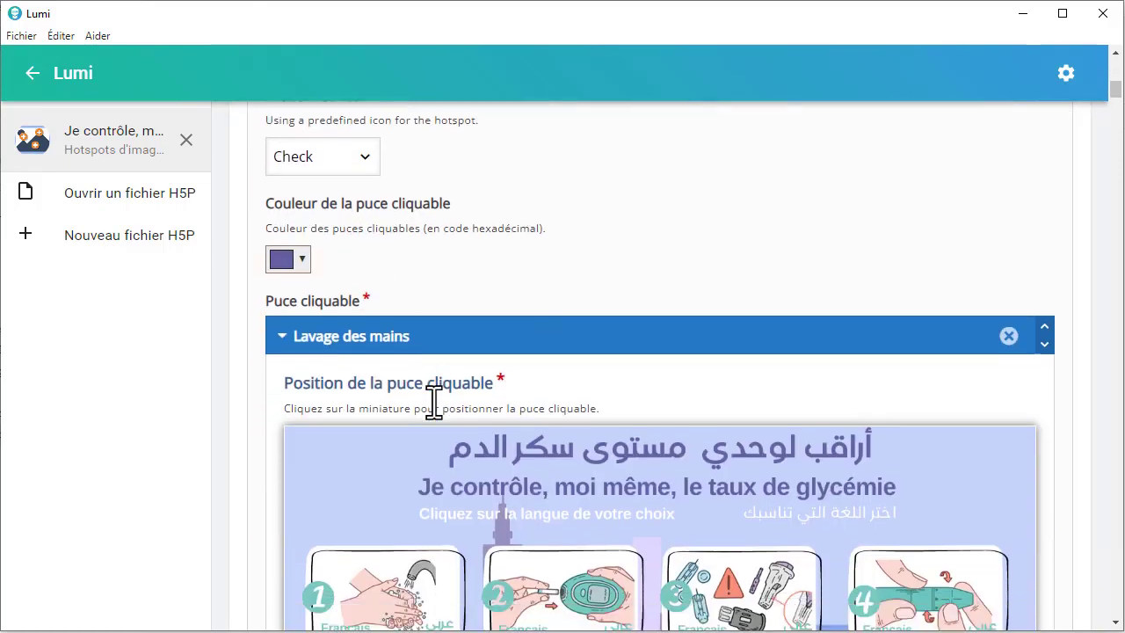
{"action": "scroll", "coordinate": [434, 402], "scroll_direction": "down", "scroll_amount": 12}
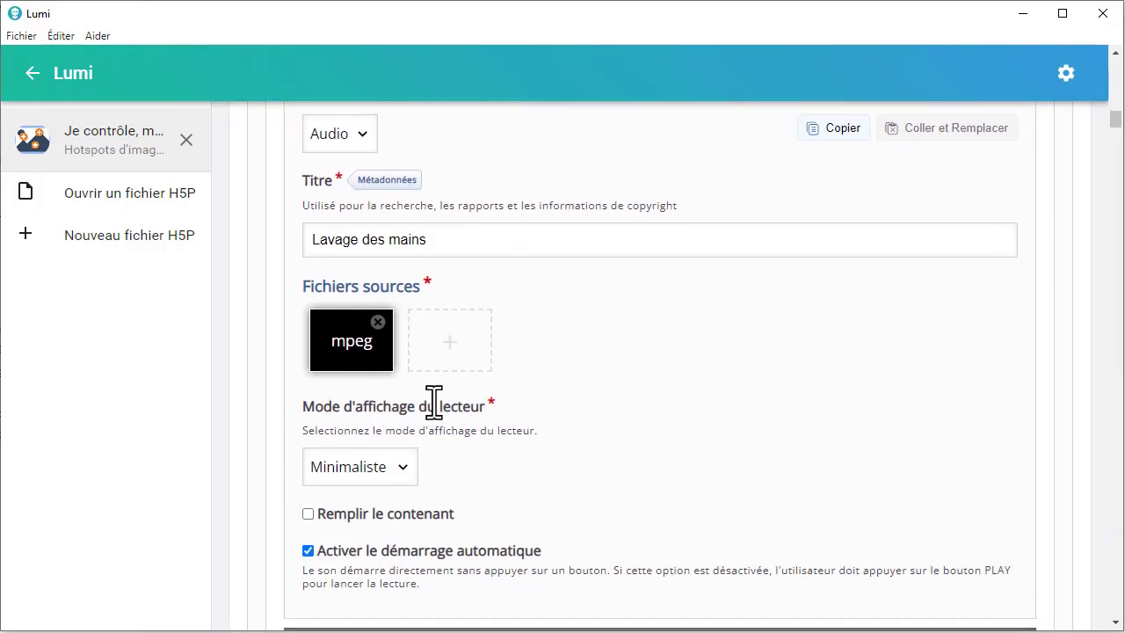
{"action": "scroll", "coordinate": [434, 401], "scroll_direction": "down", "scroll_amount": 3}
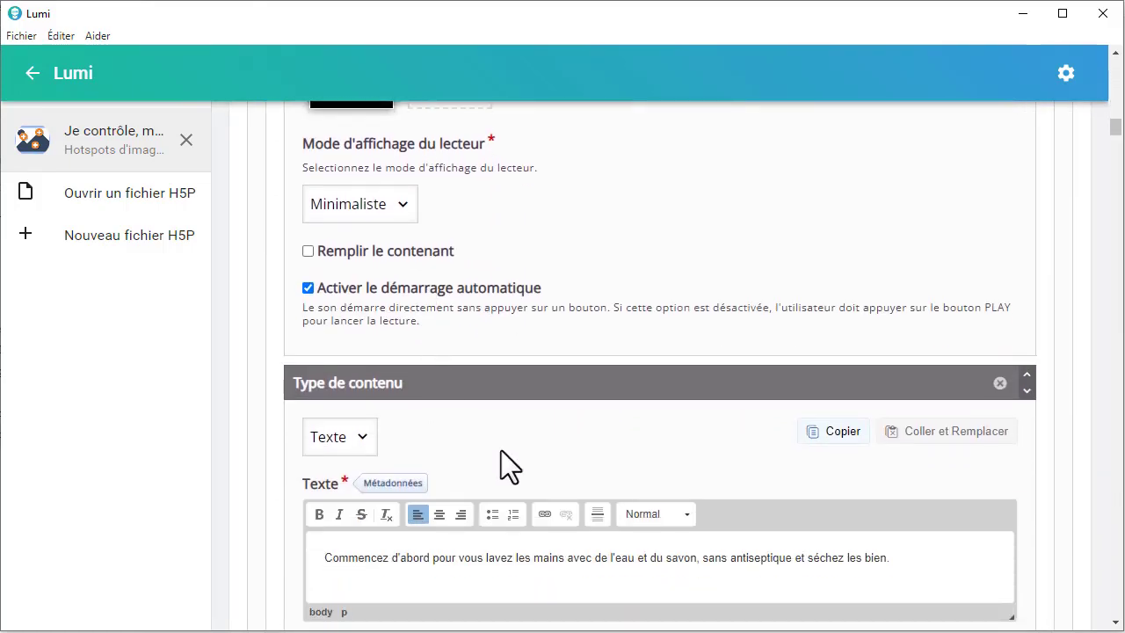
{"action": "scroll", "coordinate": [501, 453], "scroll_direction": "down", "scroll_amount": 3}
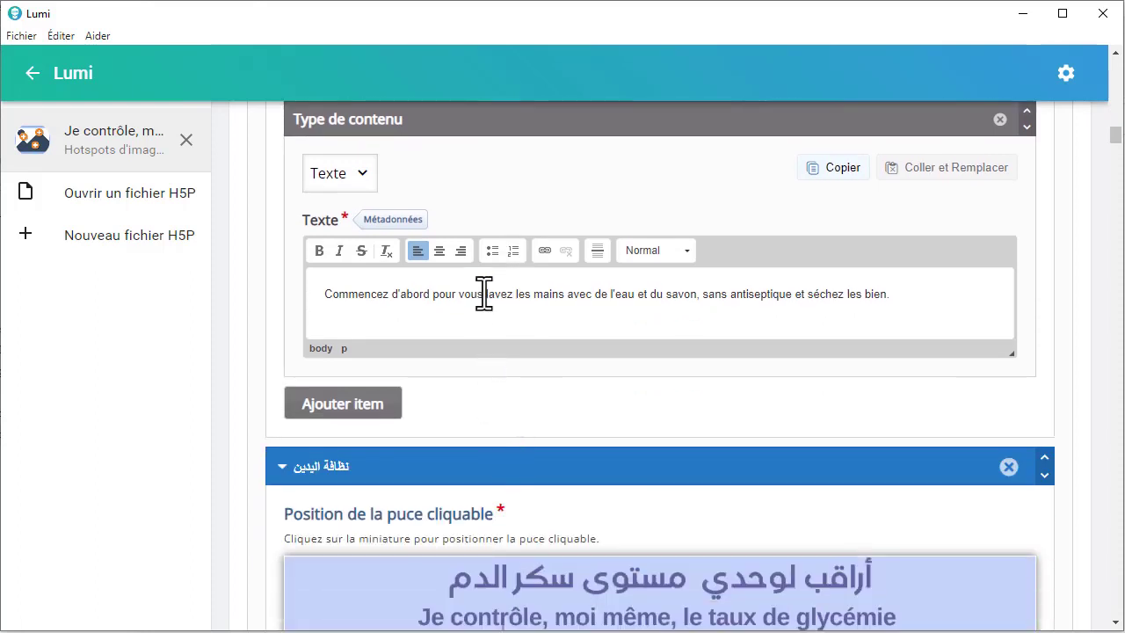
{"action": "left_click", "coordinate": [345, 412]}
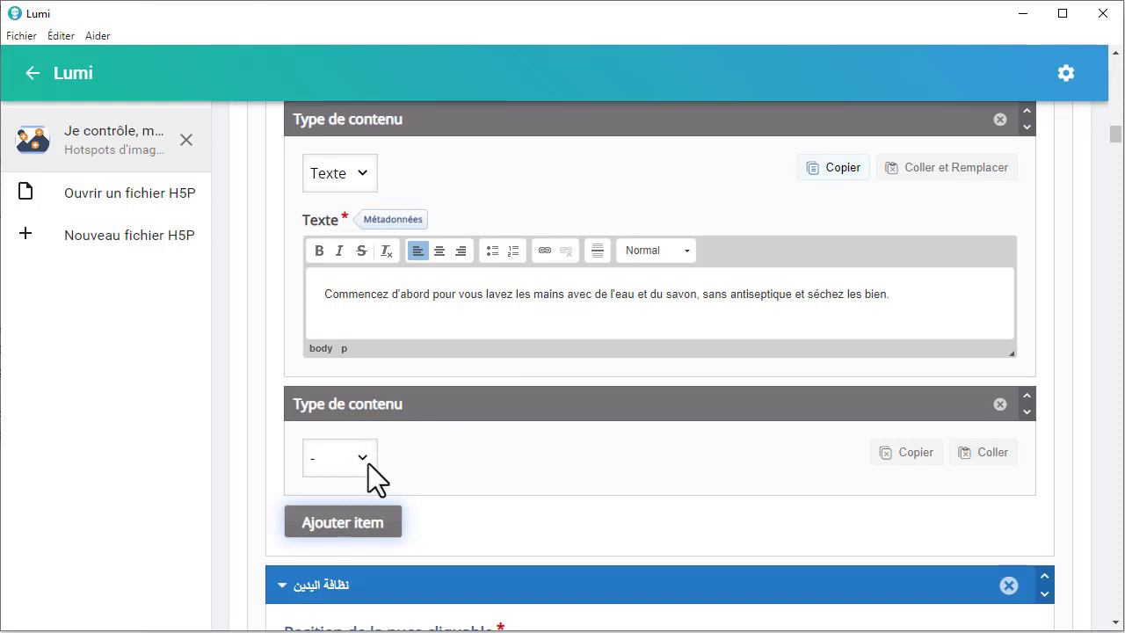
Step: Examine the content types offered for the third item of the "Lavage des mains" popup without choosing one
{"action": "left_click", "coordinate": [368, 455]}
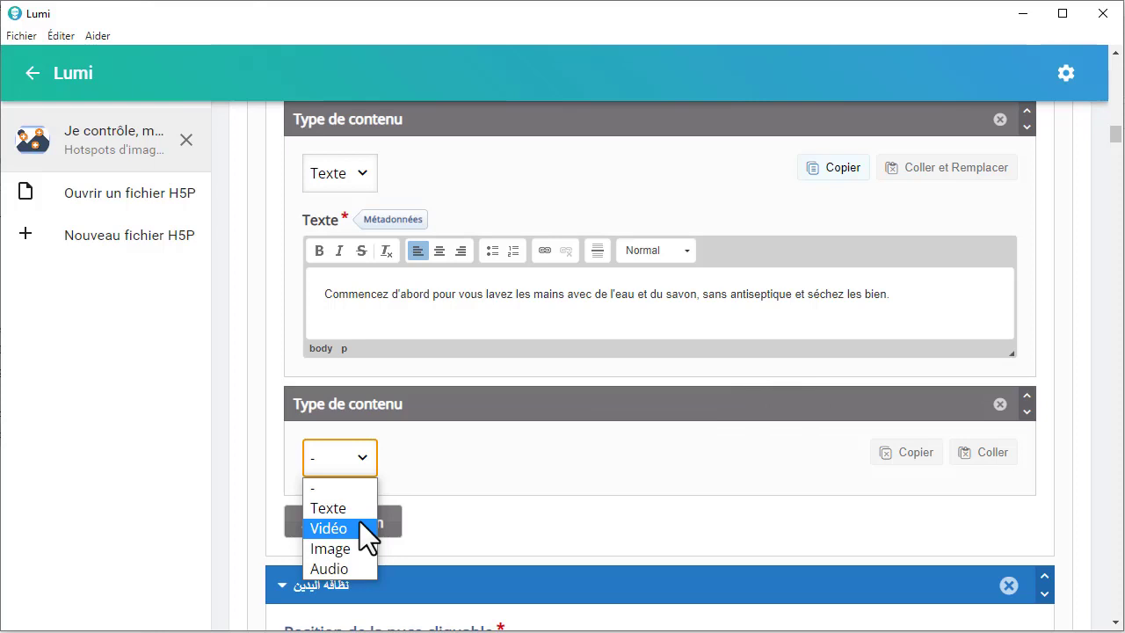
{"action": "left_click", "coordinate": [408, 461]}
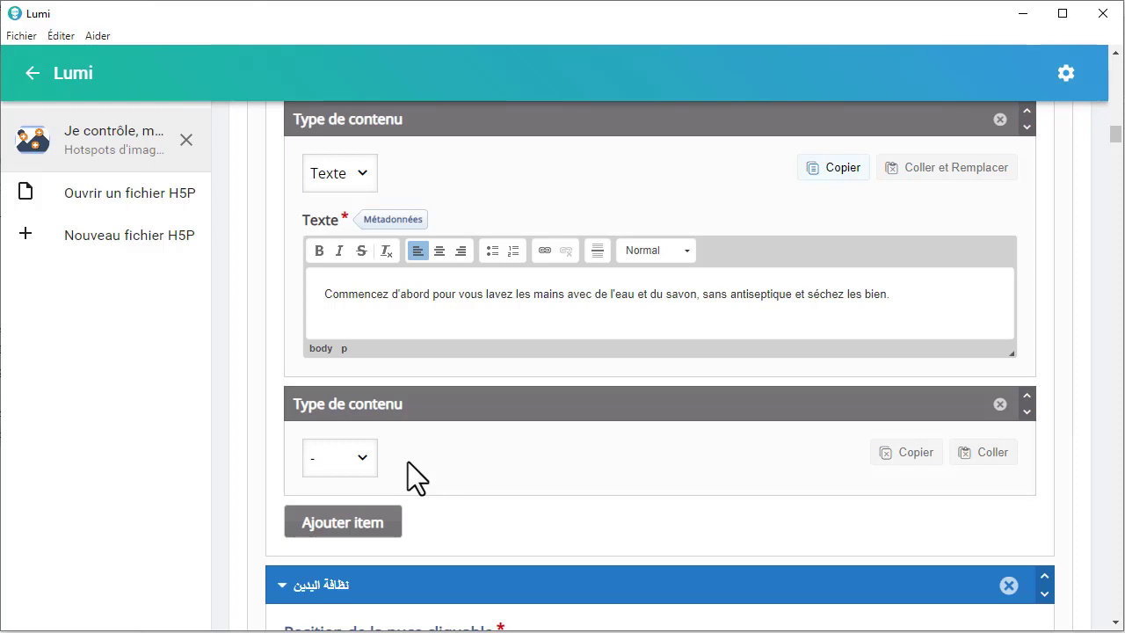
{"action": "scroll", "coordinate": [408, 462], "scroll_direction": "down", "scroll_amount": 3}
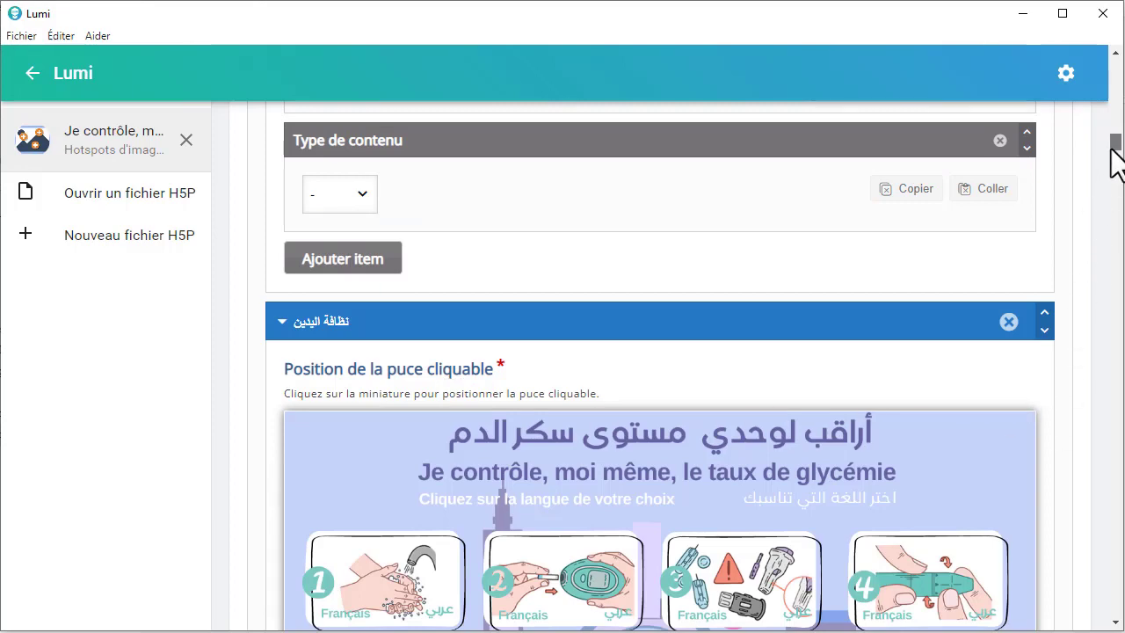
Step: Preview the activity and look over the French and Arabic hotspots across the whole background image
{"action": "left_click_drag", "start_coordinate": [1114, 148], "coordinate": [1113, 72]}
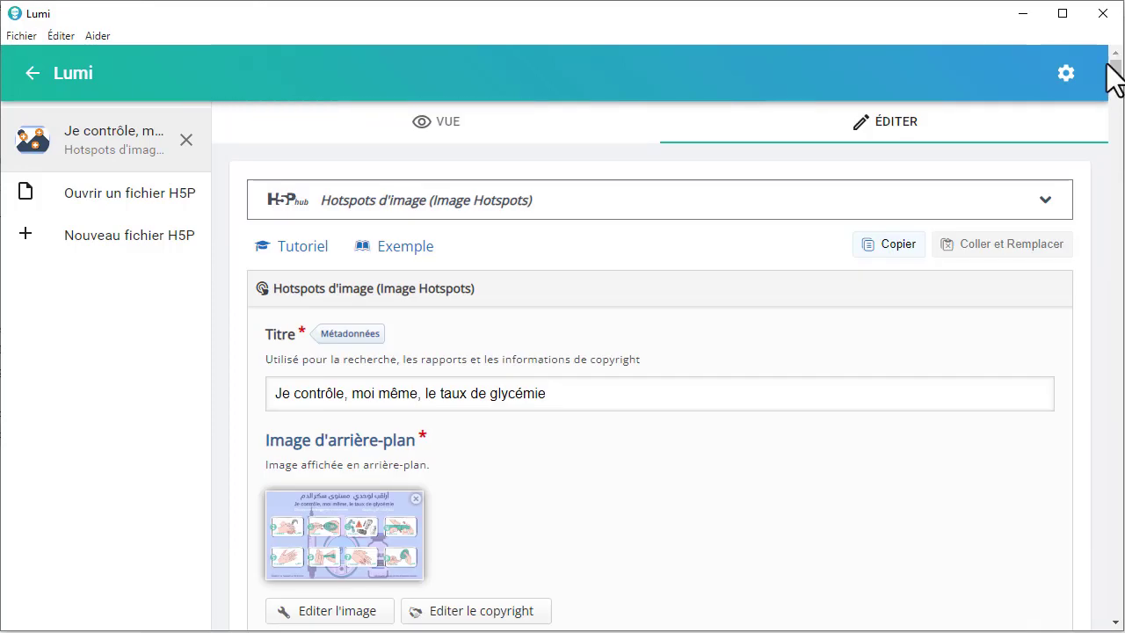
{"action": "left_click", "coordinate": [458, 129]}
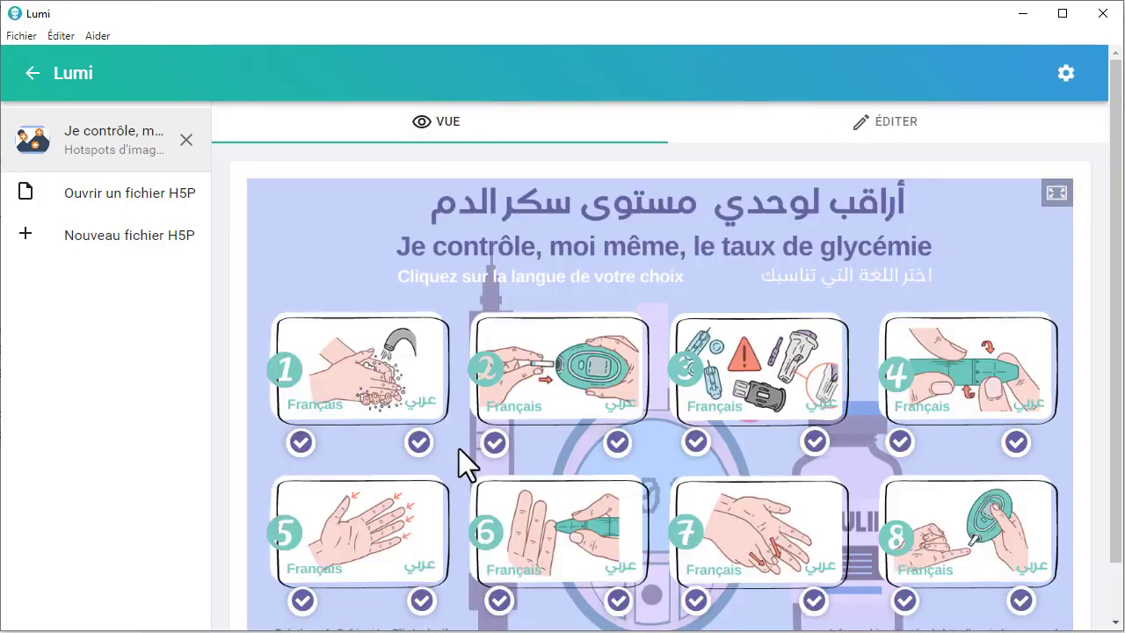
{"action": "scroll", "coordinate": [453, 445], "scroll_direction": "down", "scroll_amount": 2}
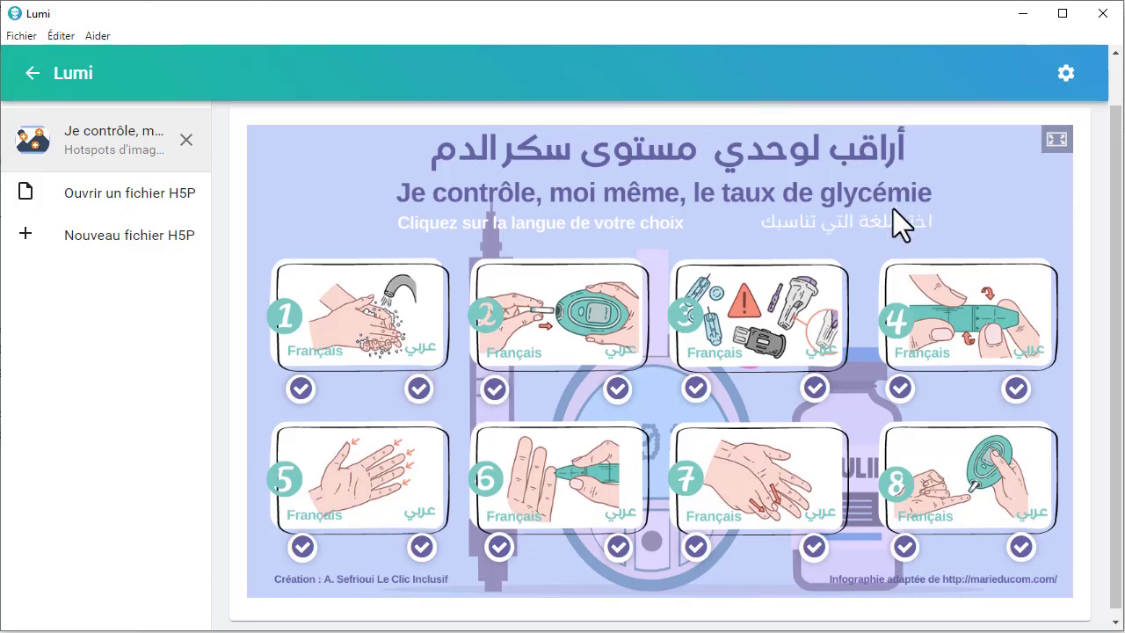
{"action": "scroll", "coordinate": [893, 211], "scroll_direction": "up", "scroll_amount": 1}
Step: Return to editing and examine the hotspot position and popup title of the "نظافة اليدين" hotspot
{"action": "left_click", "coordinate": [893, 123]}
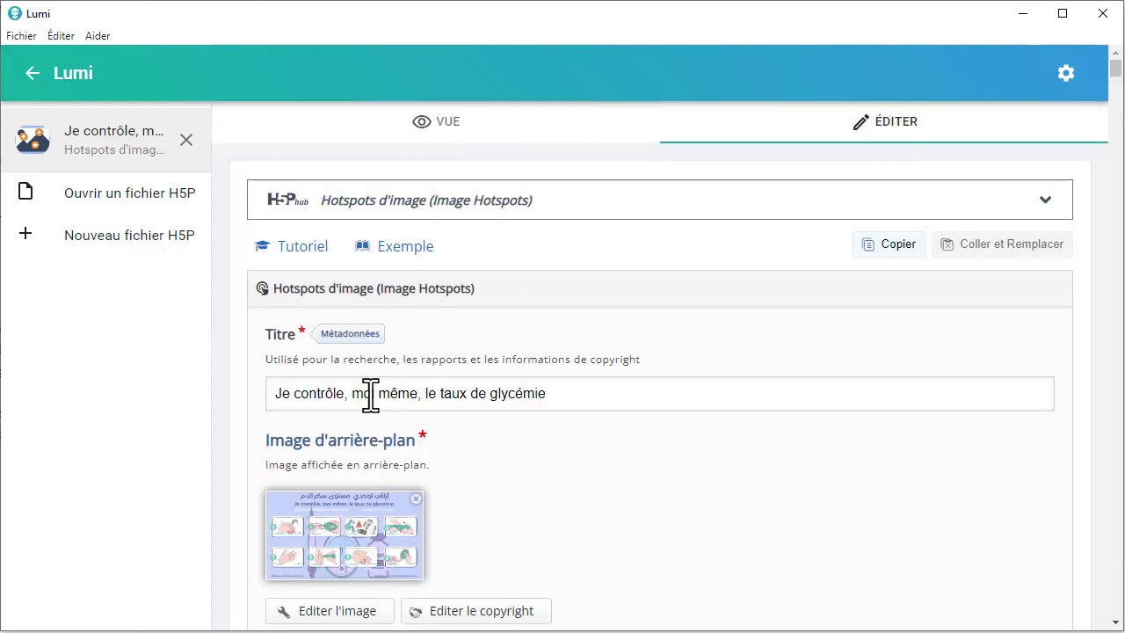
{"action": "scroll", "coordinate": [364, 395], "scroll_direction": "down", "scroll_amount": 5}
{"action": "scroll", "coordinate": [366, 400], "scroll_direction": "down", "scroll_amount": 20}
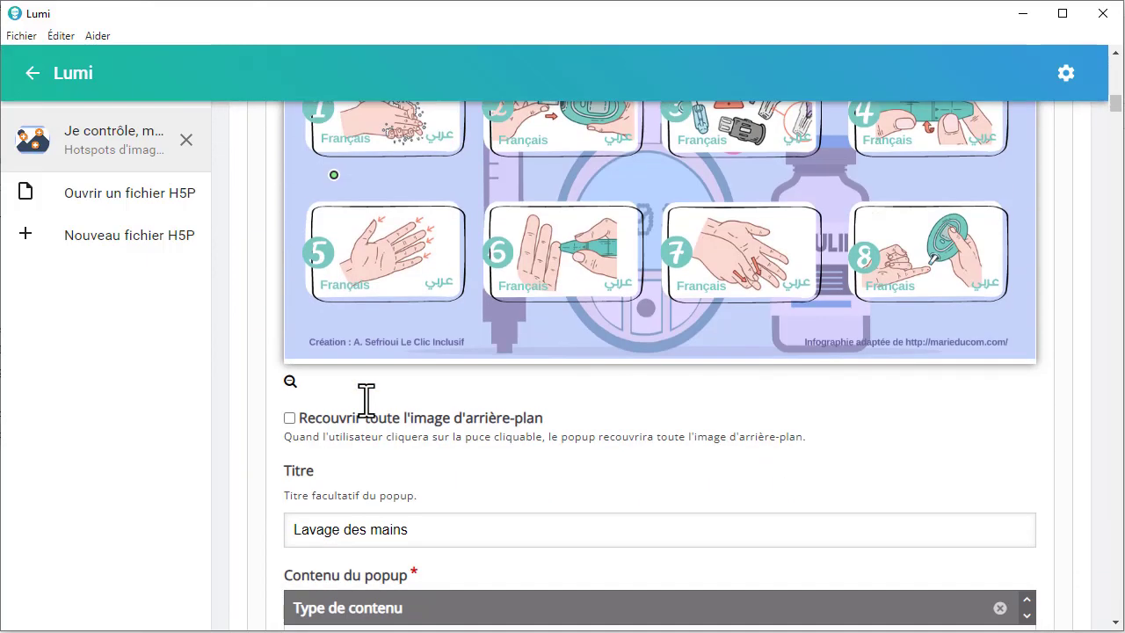
{"action": "scroll", "coordinate": [366, 400], "scroll_direction": "down", "scroll_amount": 7}
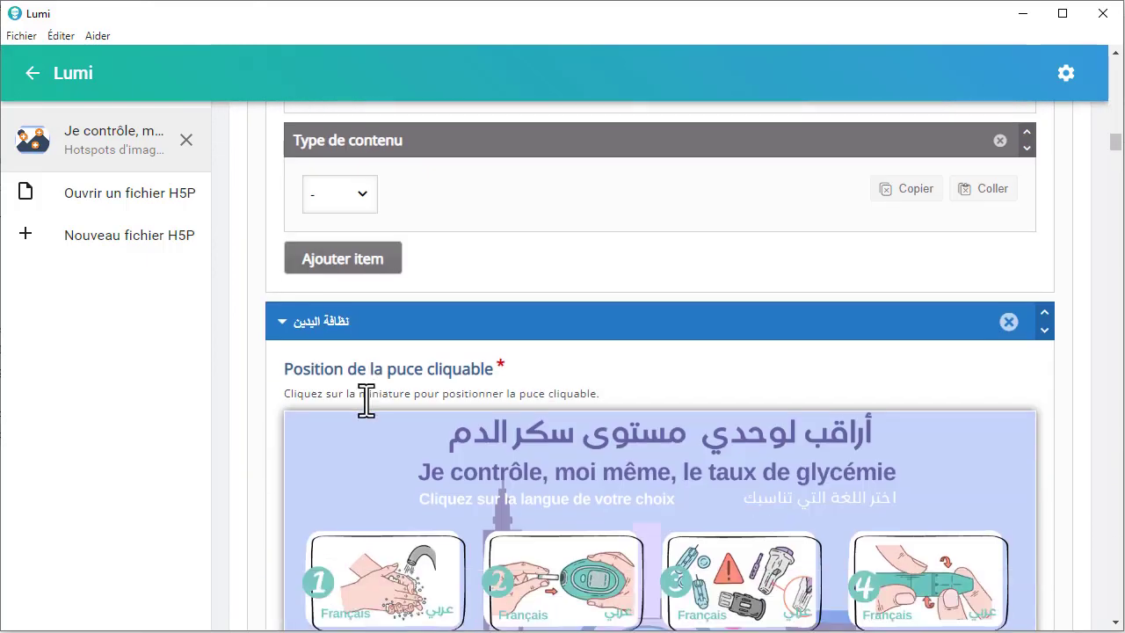
{"action": "scroll", "coordinate": [366, 402], "scroll_direction": "up", "scroll_amount": 1}
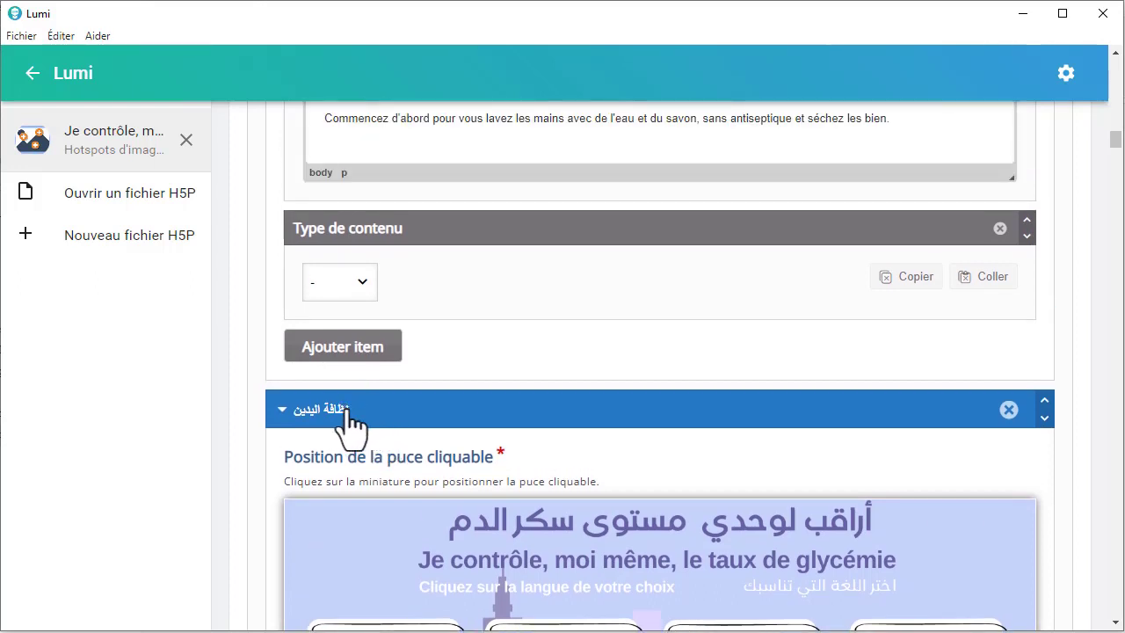
{"action": "scroll", "coordinate": [350, 422], "scroll_direction": "down", "scroll_amount": 1}
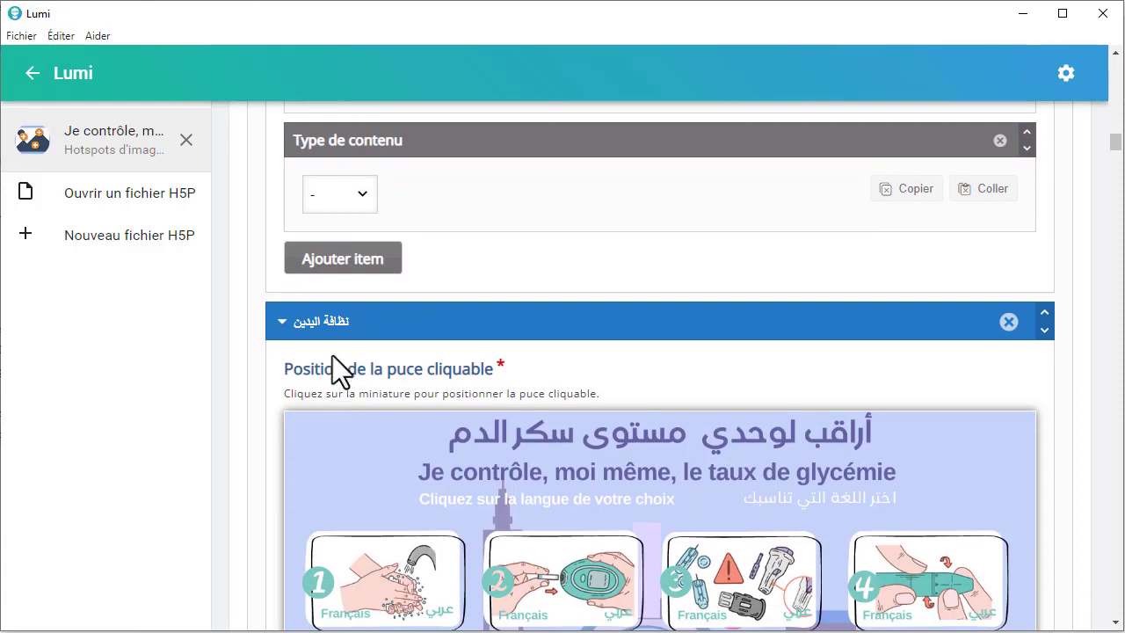
{"action": "scroll", "coordinate": [330, 347], "scroll_direction": "down", "scroll_amount": 6}
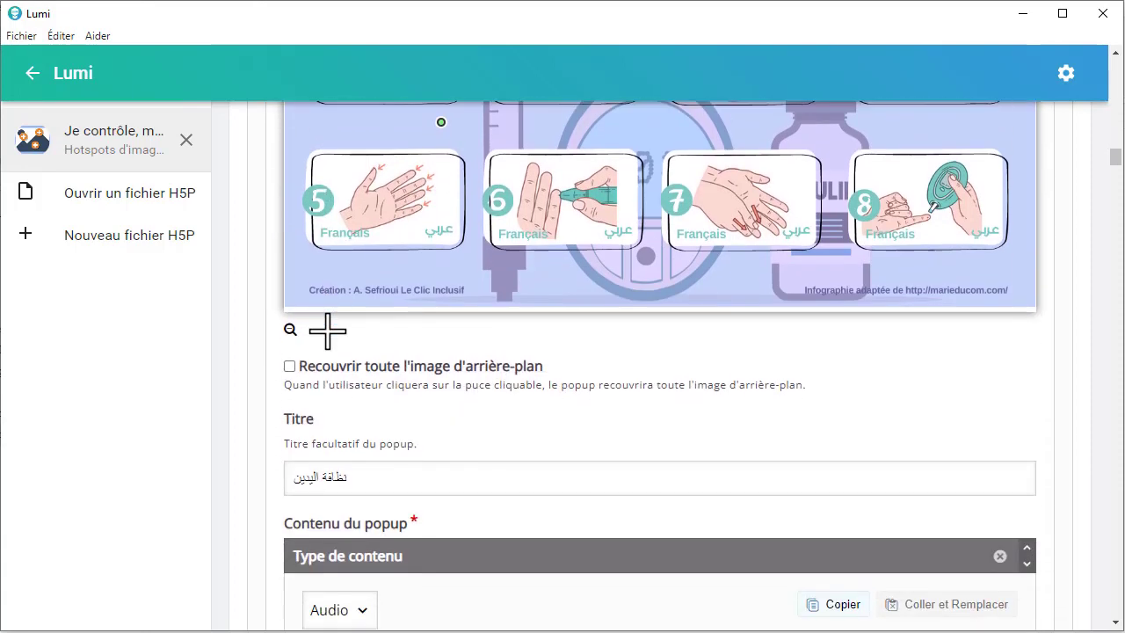
{"action": "scroll", "coordinate": [328, 330], "scroll_direction": "down", "scroll_amount": 2}
{"action": "left_click", "coordinate": [377, 302]}
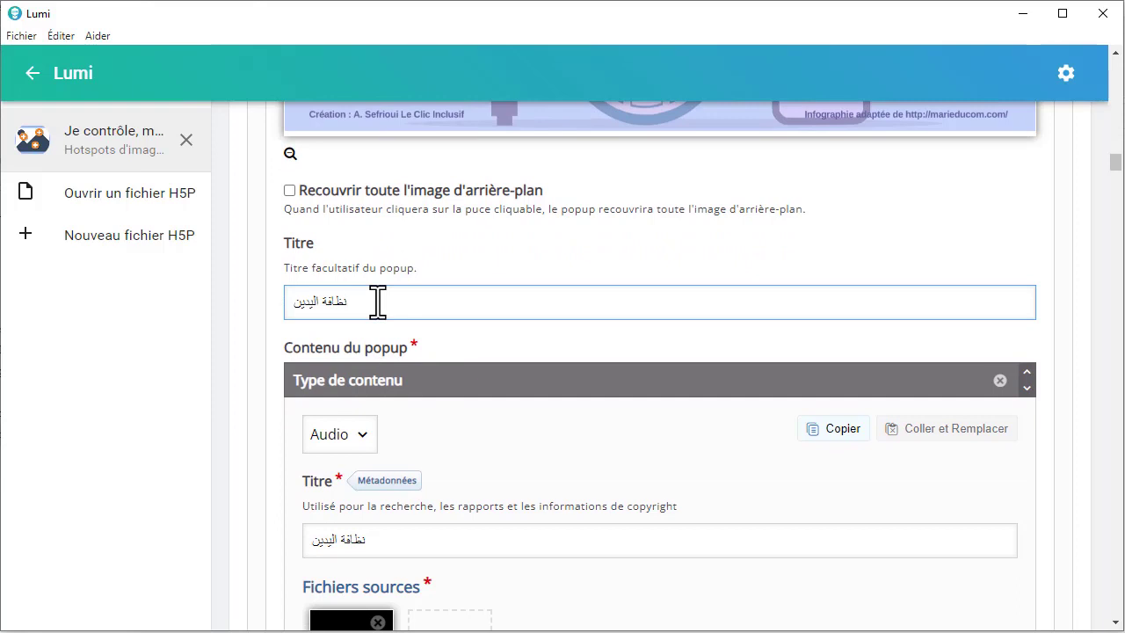
Step: Examine the content type, title and player settings of the audio item in the "نظافة اليدين" popup
{"action": "scroll", "coordinate": [377, 302], "scroll_direction": "down", "scroll_amount": 1}
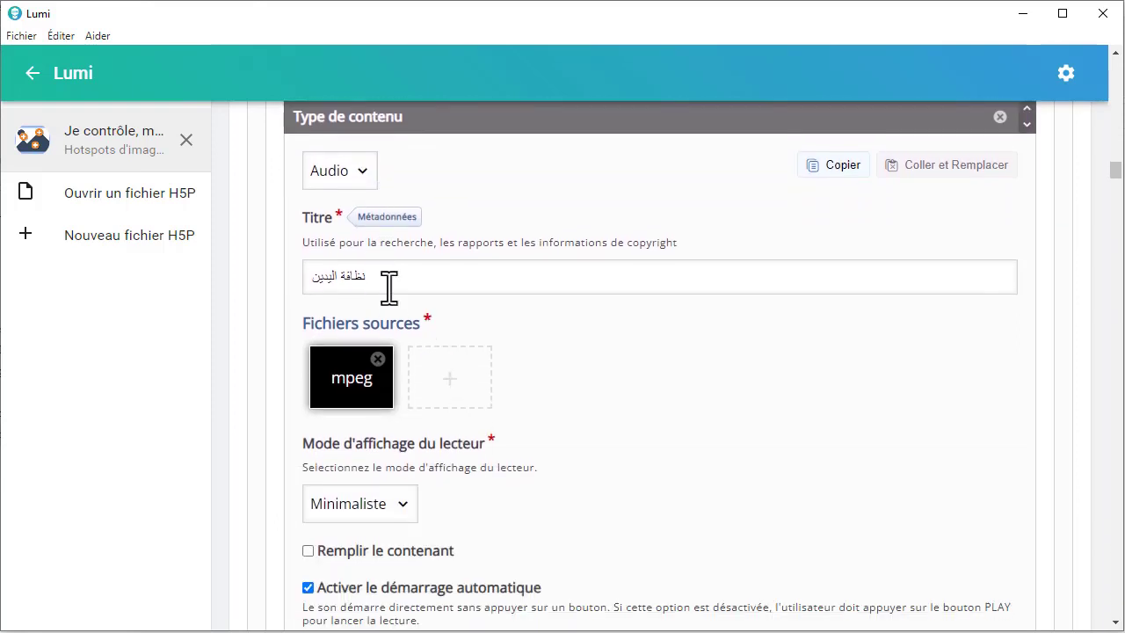
{"action": "left_click", "coordinate": [365, 171]}
{"action": "left_click", "coordinate": [366, 172]}
{"action": "scroll", "coordinate": [510, 175], "scroll_direction": "down", "scroll_amount": 1}
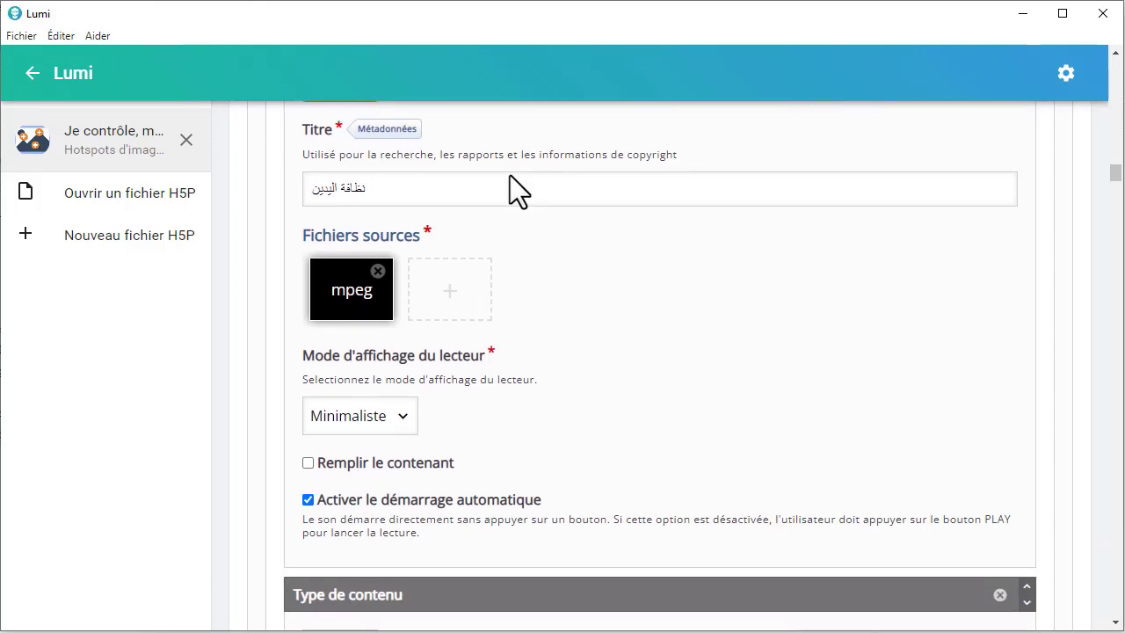
{"action": "left_click", "coordinate": [413, 187]}
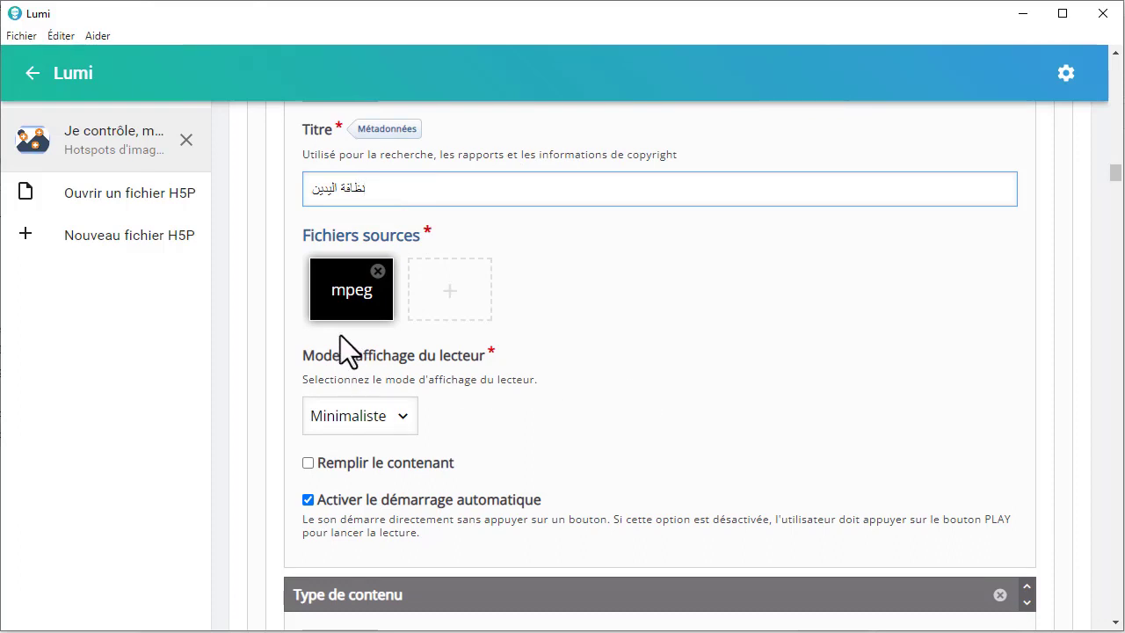
Step: Upload the audio file "Ar 1" from the Tutos folder as the source of the "نظافة اليدين" audio item
{"action": "left_click", "coordinate": [343, 295]}
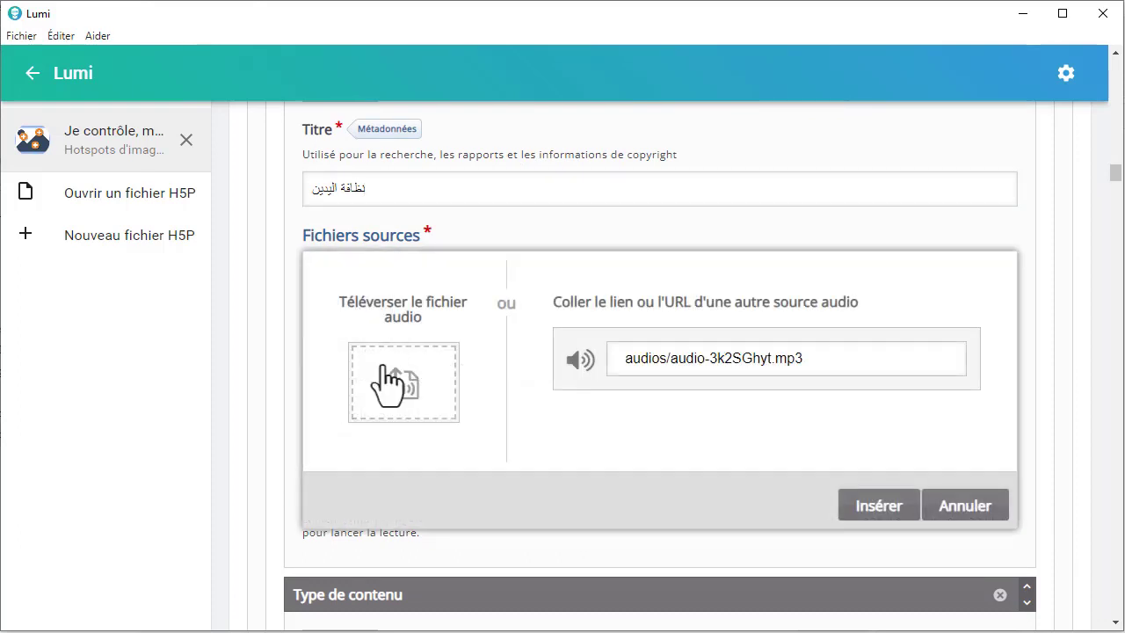
{"action": "left_click", "coordinate": [389, 369]}
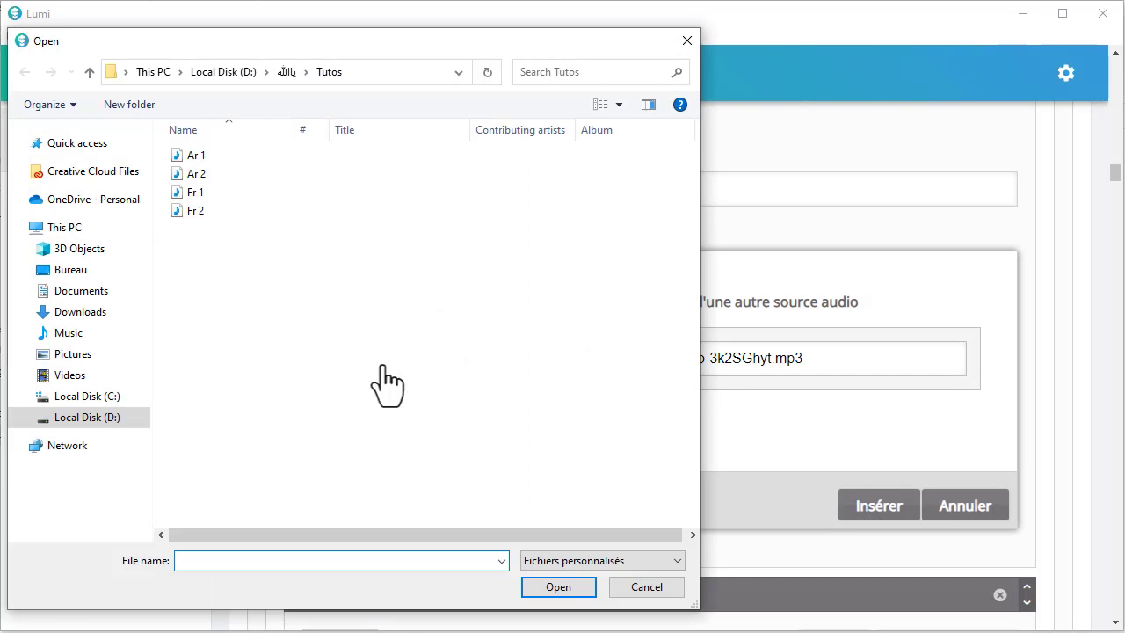
{"action": "left_click", "coordinate": [188, 155]}
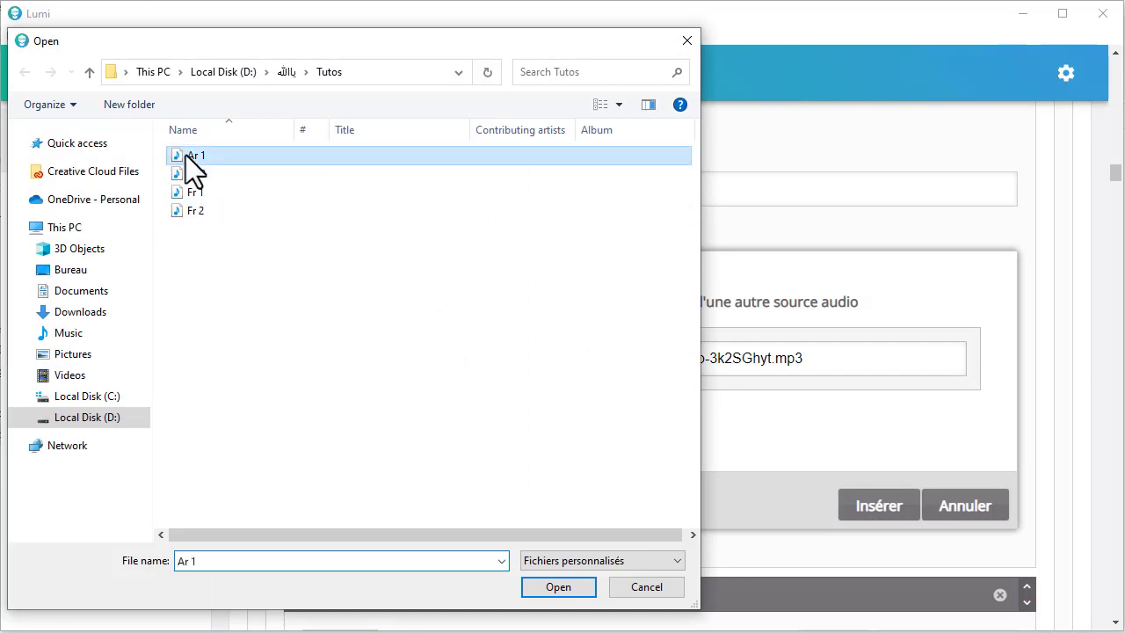
{"action": "left_click", "coordinate": [570, 590]}
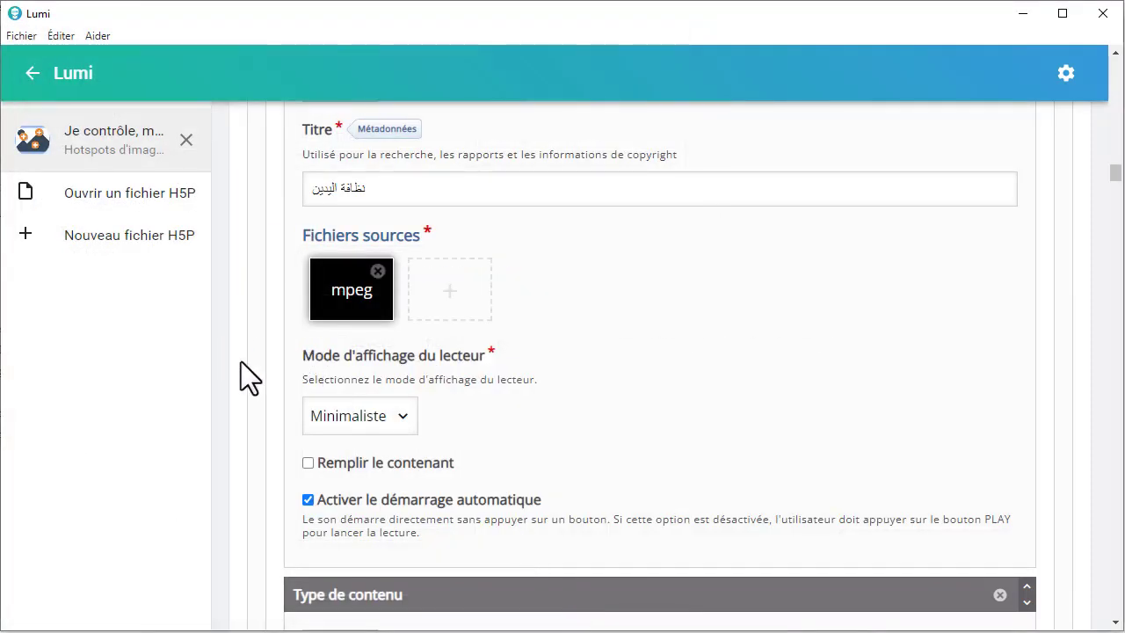
Step: Look through the remaining hotspot entries down to the last ones and return to the start of the form
{"action": "scroll", "coordinate": [250, 365], "scroll_direction": "down", "scroll_amount": 2}
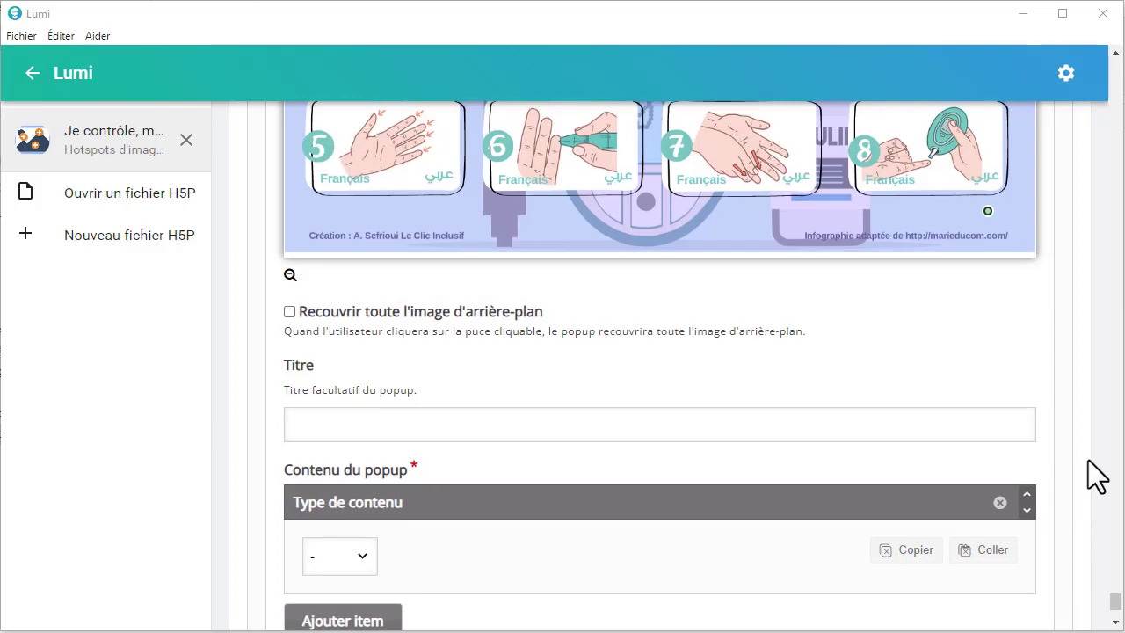
{"action": "scroll", "coordinate": [1096, 477], "scroll_direction": "down", "scroll_amount": 7}
{"action": "scroll", "coordinate": [1097, 475], "scroll_direction": "up", "scroll_amount": 2}
{"action": "scroll", "coordinate": [1097, 475], "scroll_direction": "up", "scroll_amount": 3}
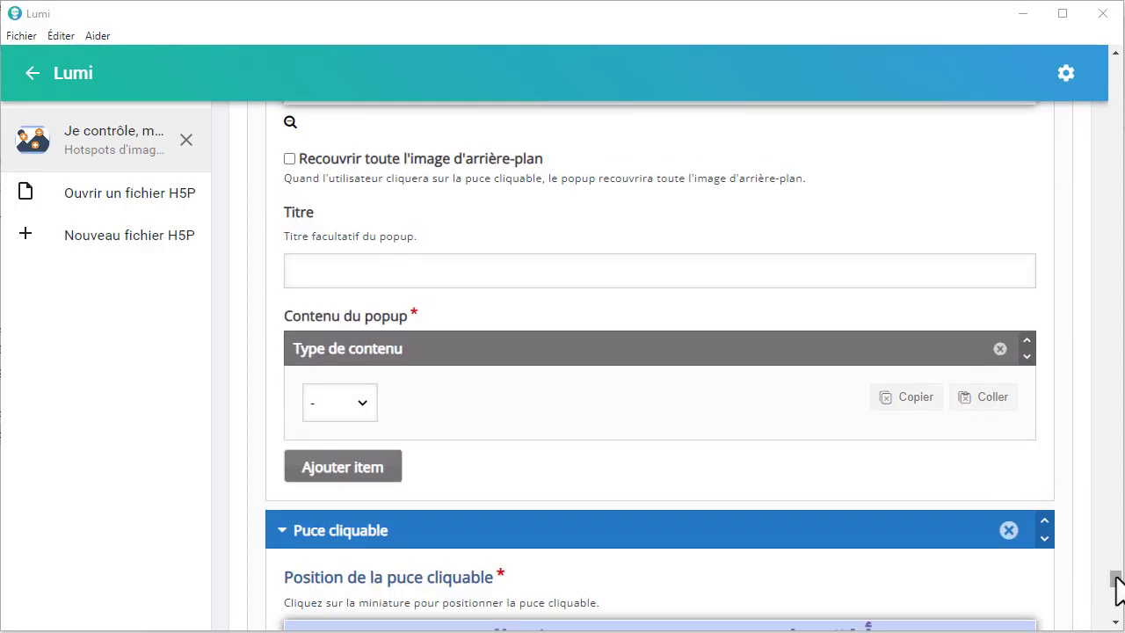
{"action": "left_click_drag", "start_coordinate": [1117, 580], "coordinate": [1072, 23]}
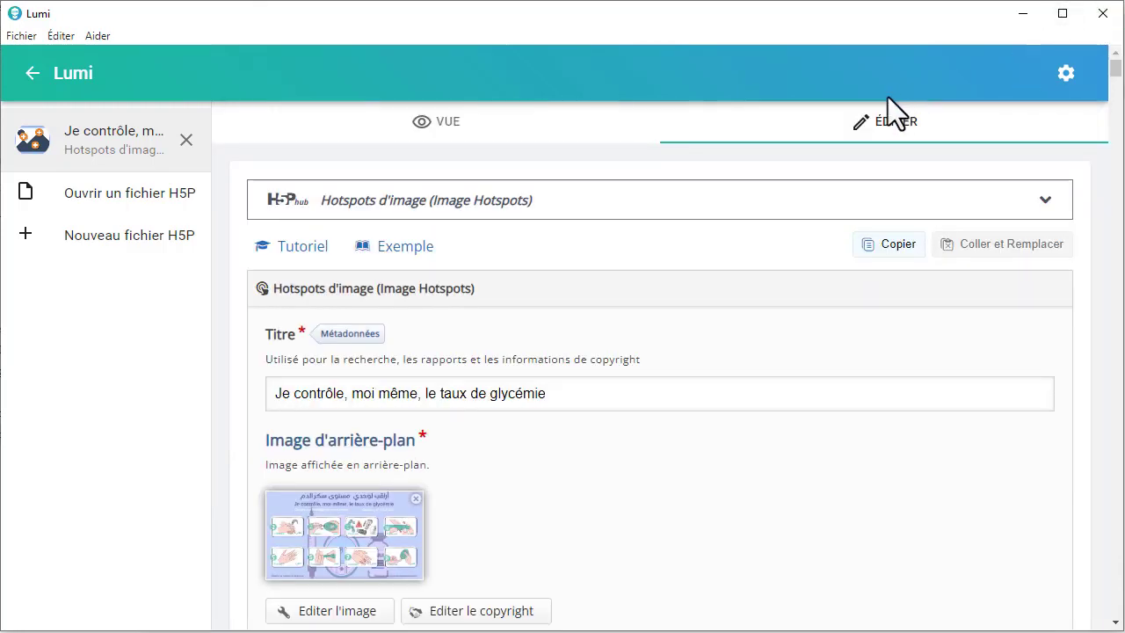
Step: Preview the activity, open the French popup of image 2, "Introduction bandelette", to check its audio and text, and close it
{"action": "left_click", "coordinate": [501, 138]}
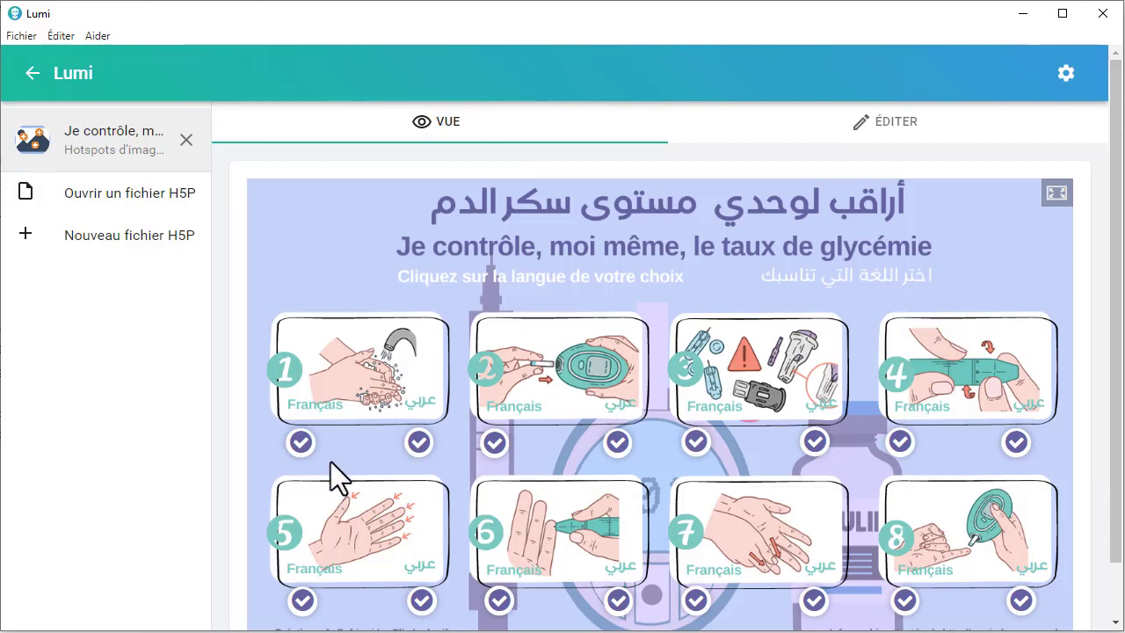
{"action": "left_click", "coordinate": [496, 453]}
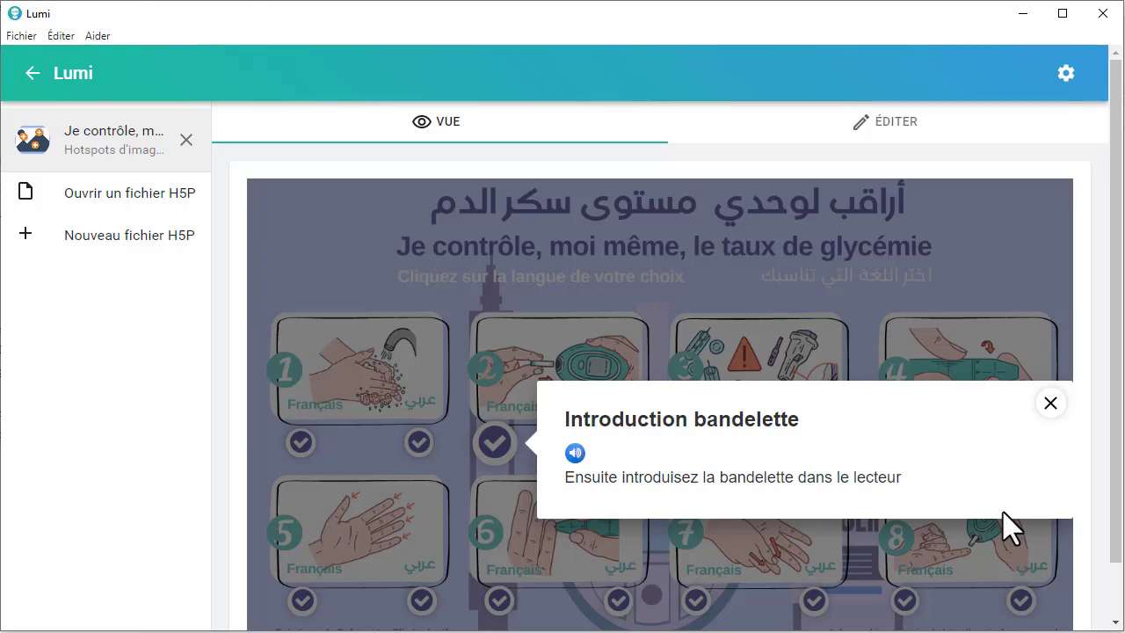
{"action": "left_click", "coordinate": [1050, 403]}
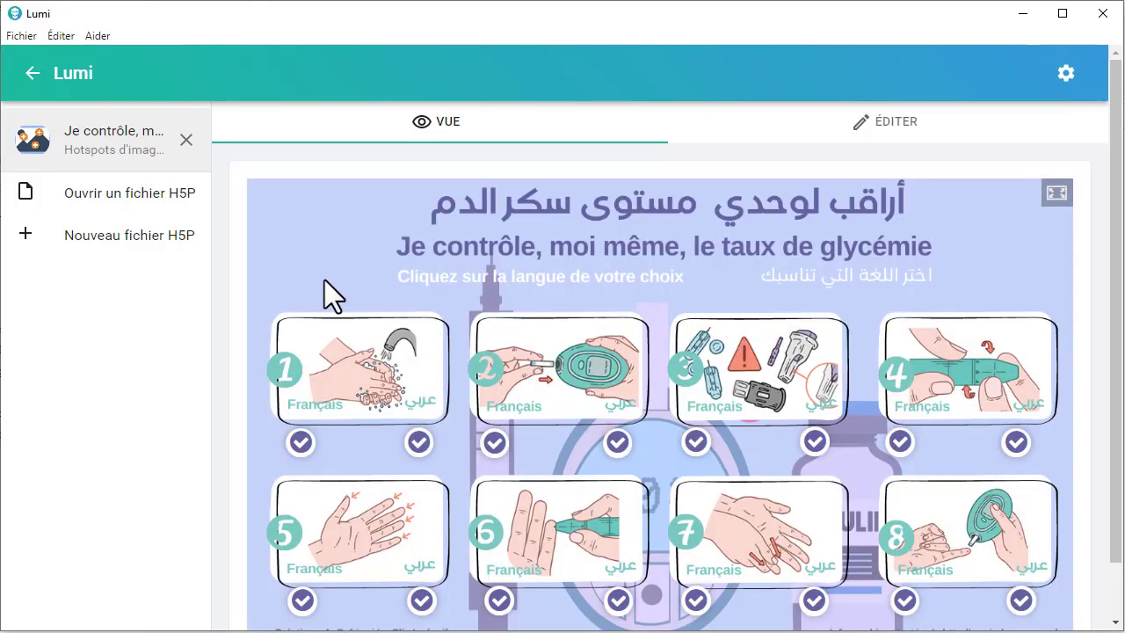